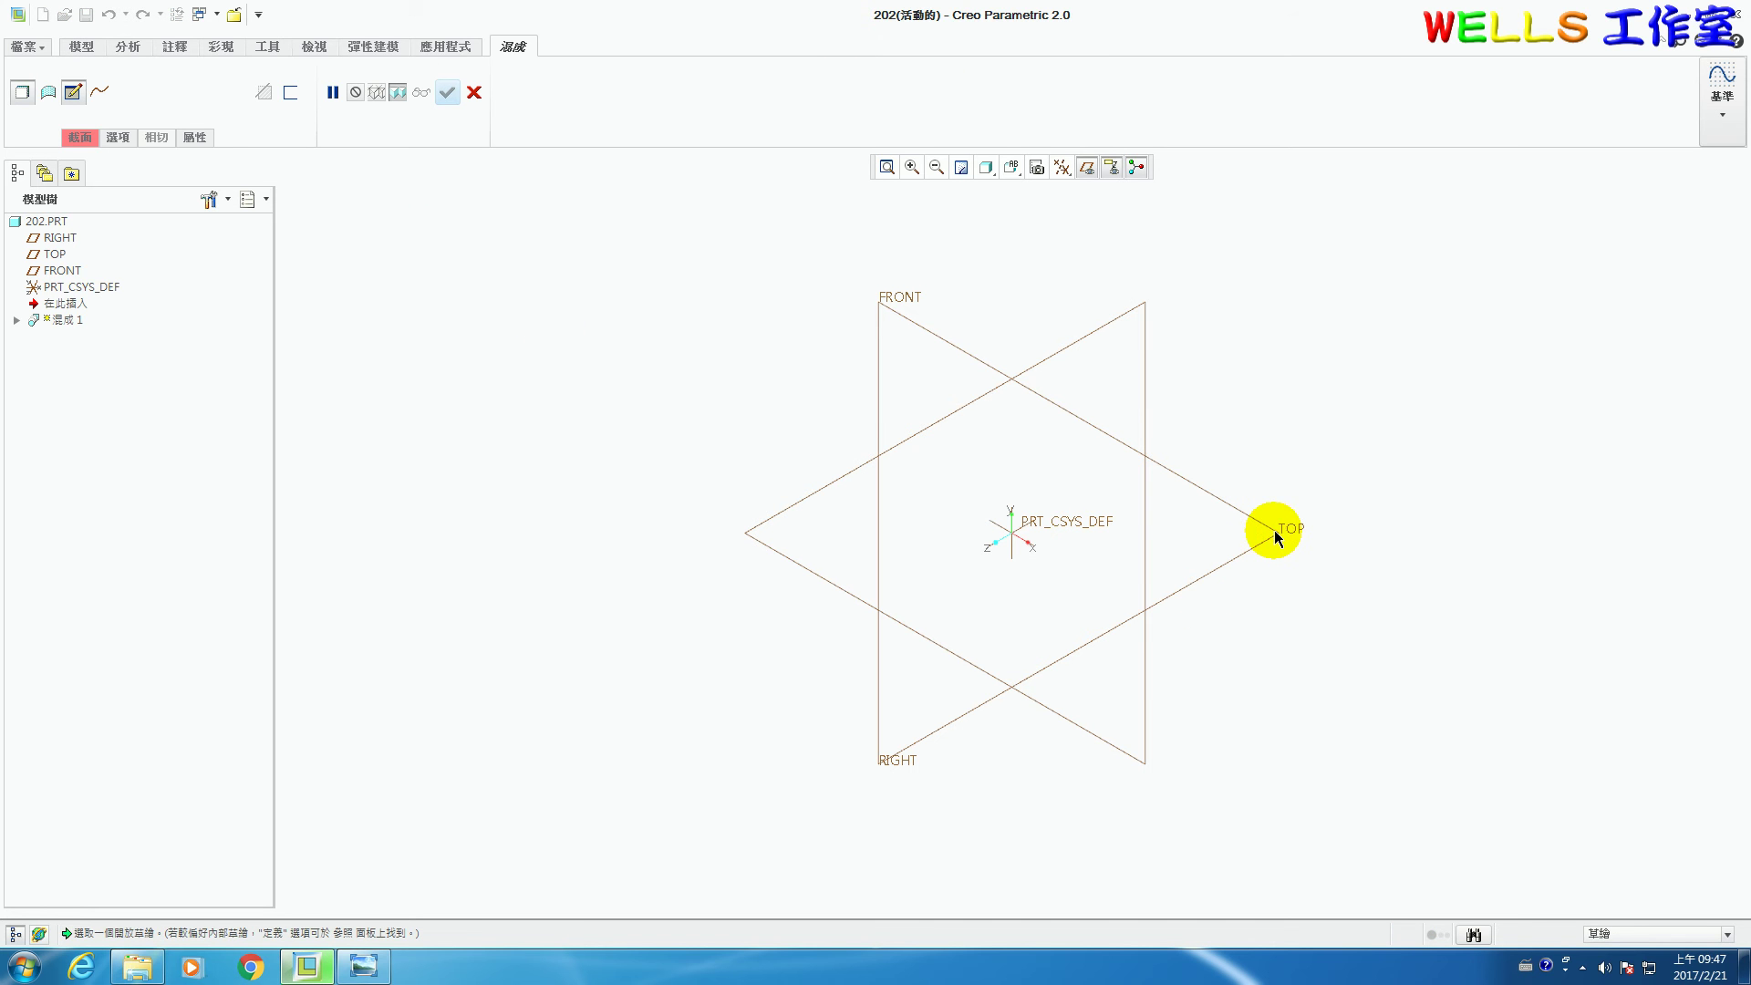
Define the blend's first section as a sketch on the TOP plane, with the RIGHT plane as reference oriented to the right.
click(77, 138)
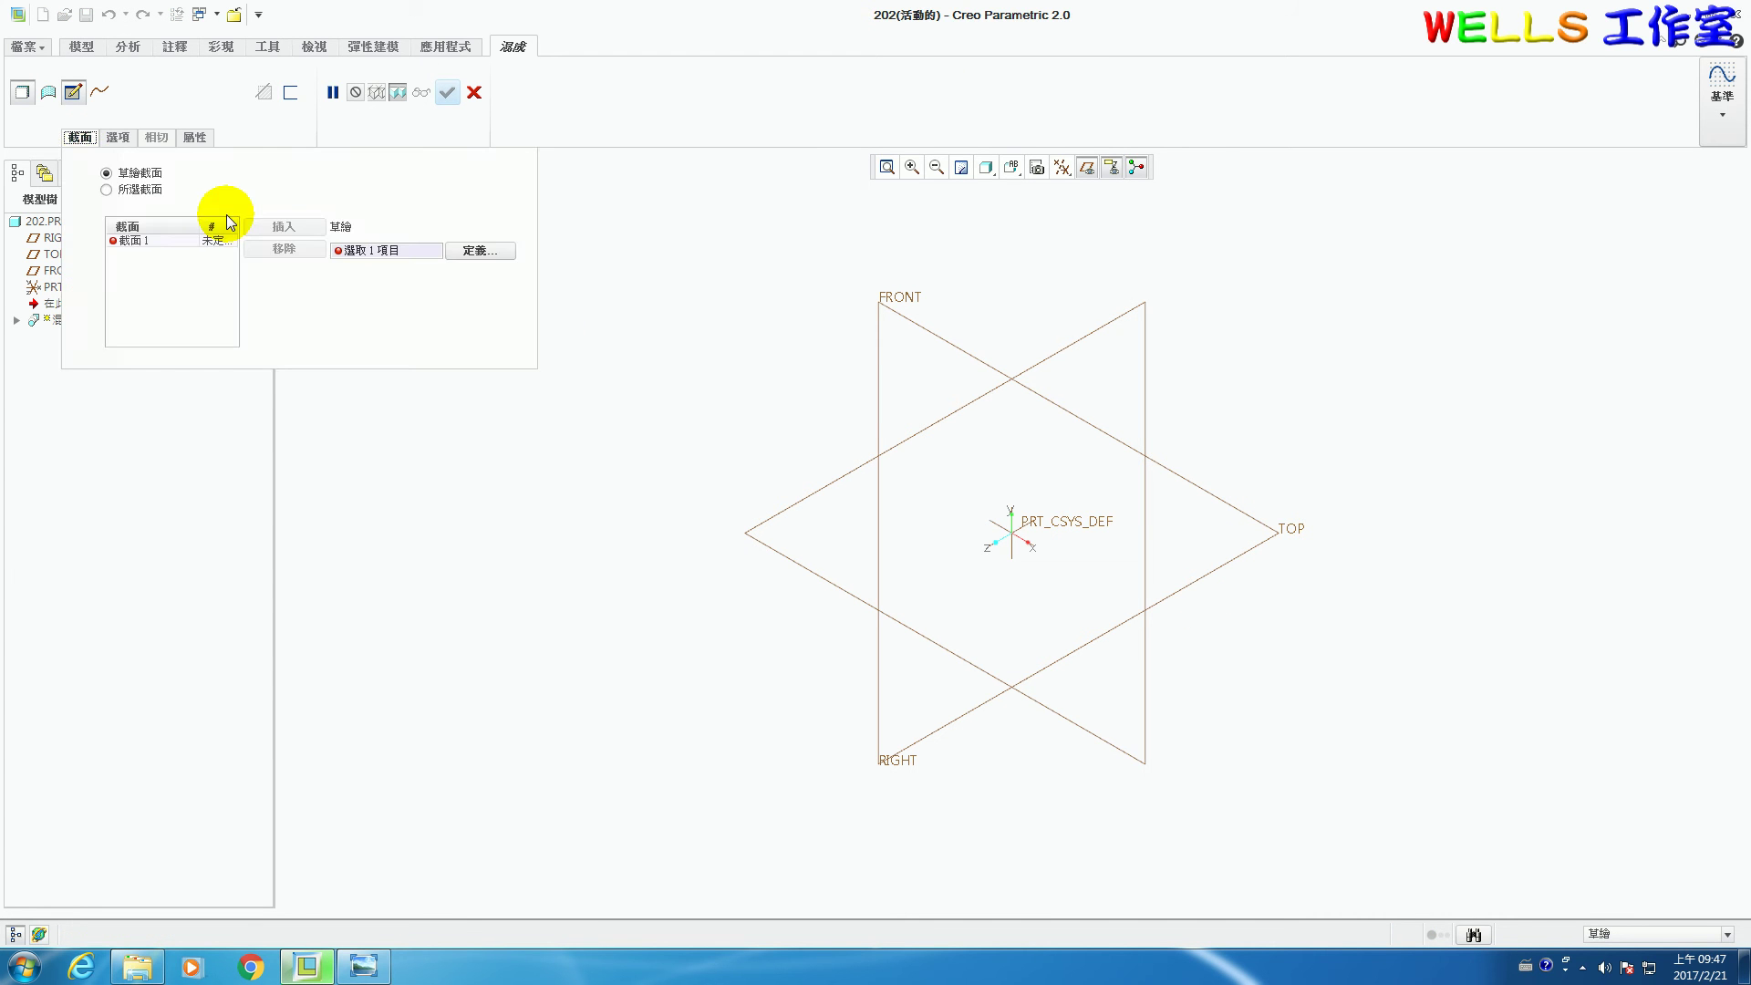
click(481, 250)
click(1287, 534)
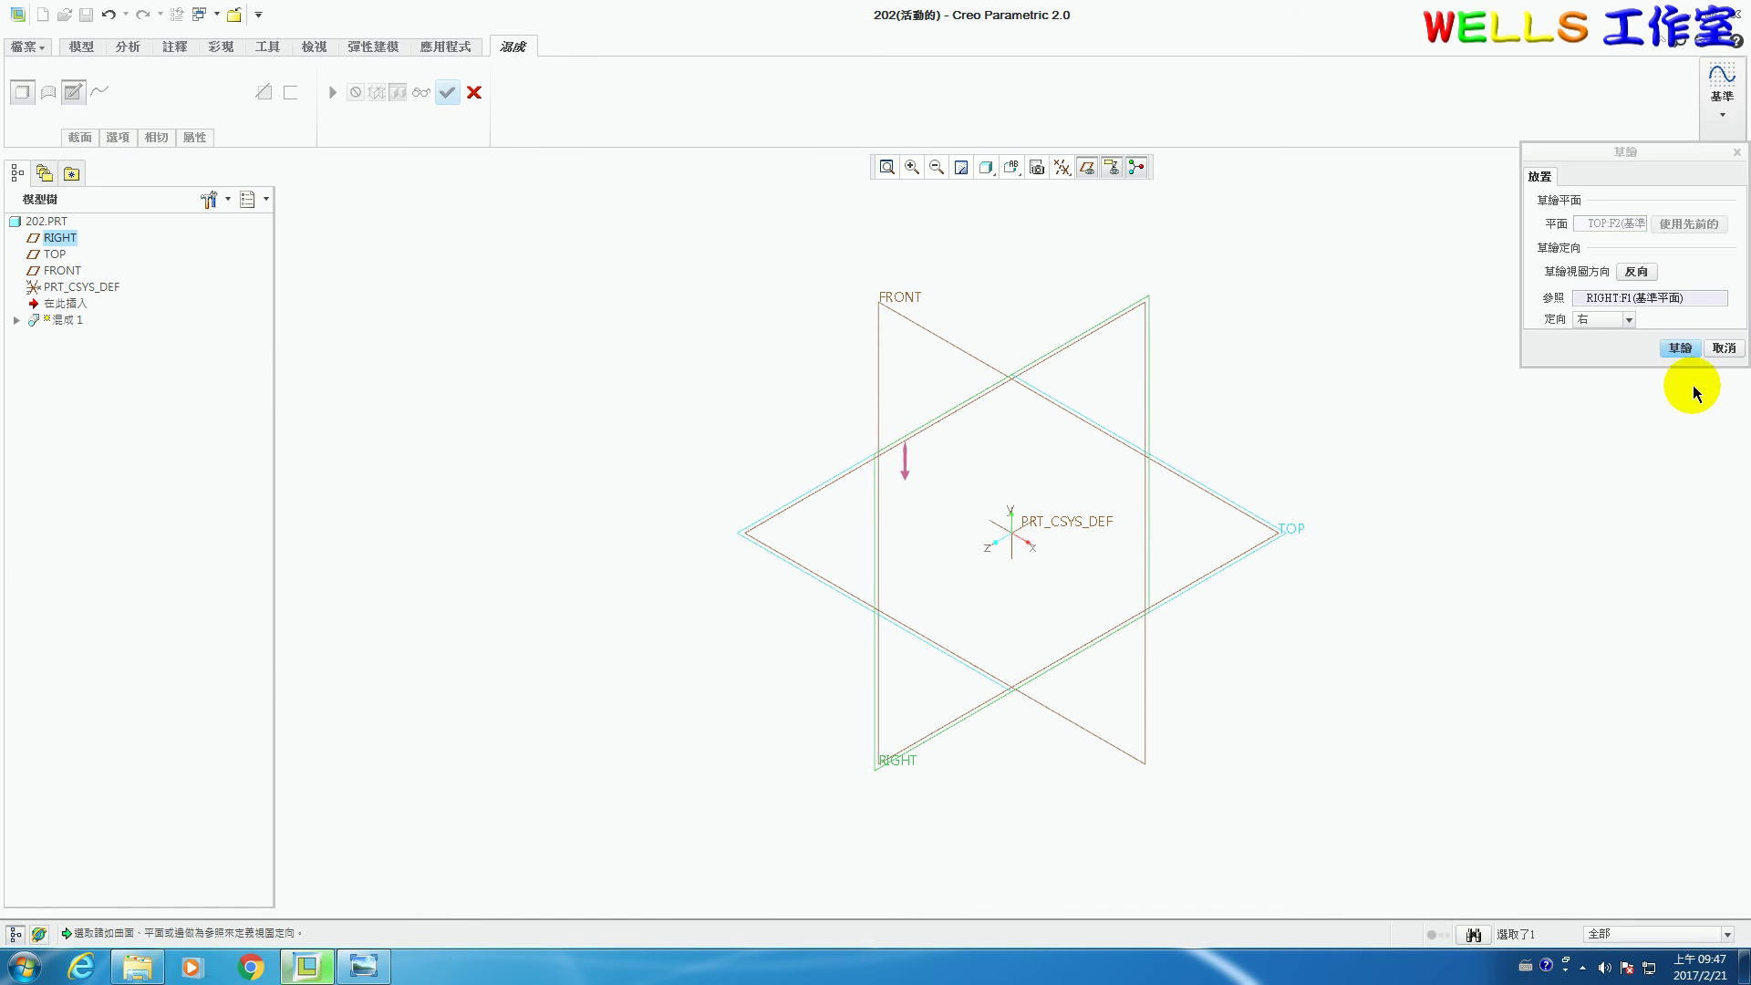
click(1680, 348)
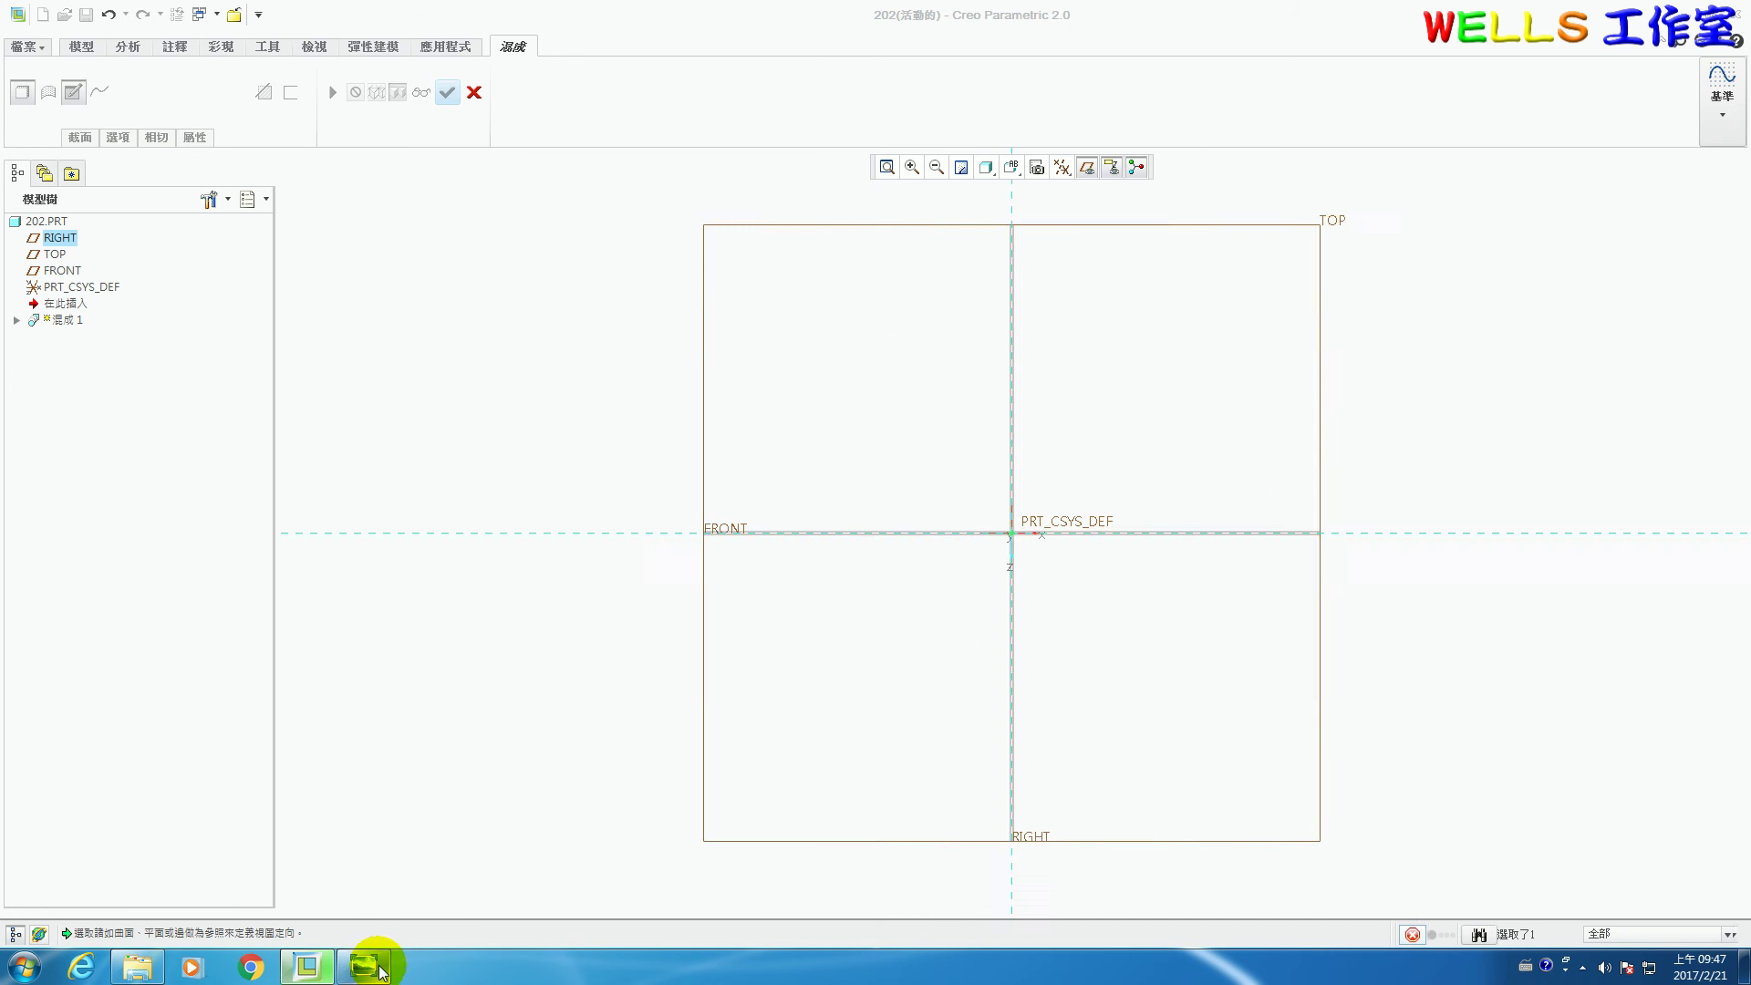
Check the bottom width in the reference drawing and sketch a square centred on the origin for section 1.
click(363, 965)
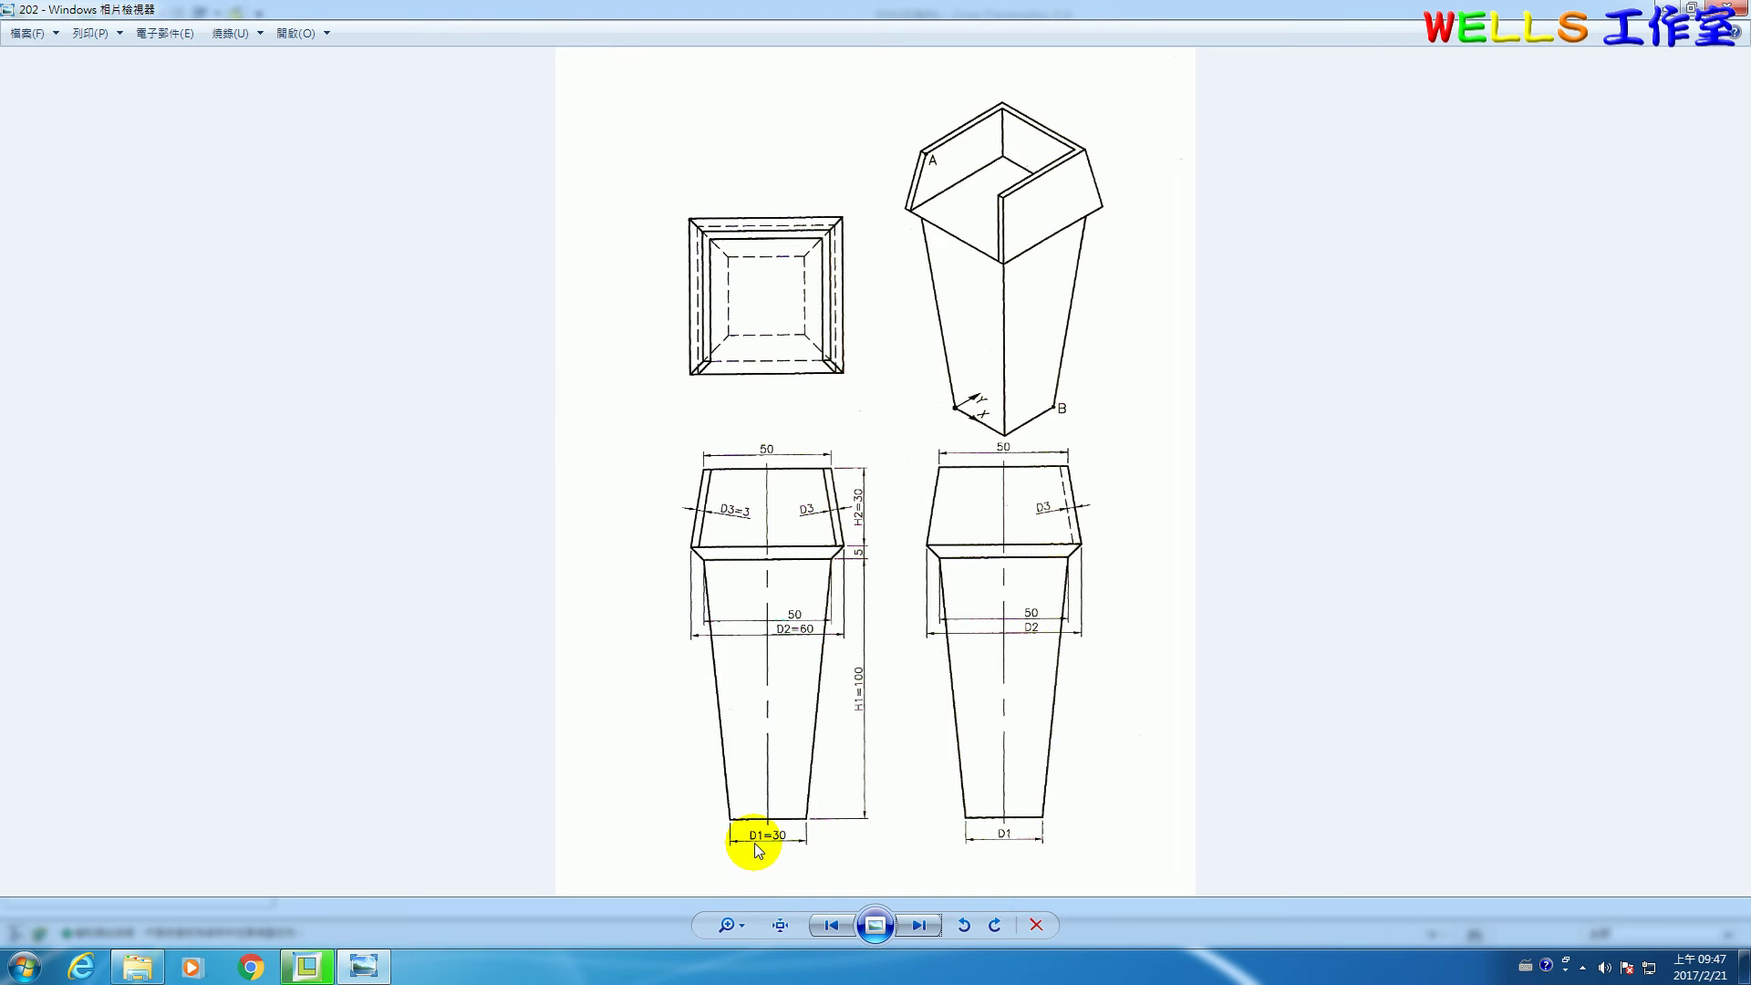
click(330, 966)
click(373, 91)
click(379, 161)
click(1012, 533)
click(1086, 459)
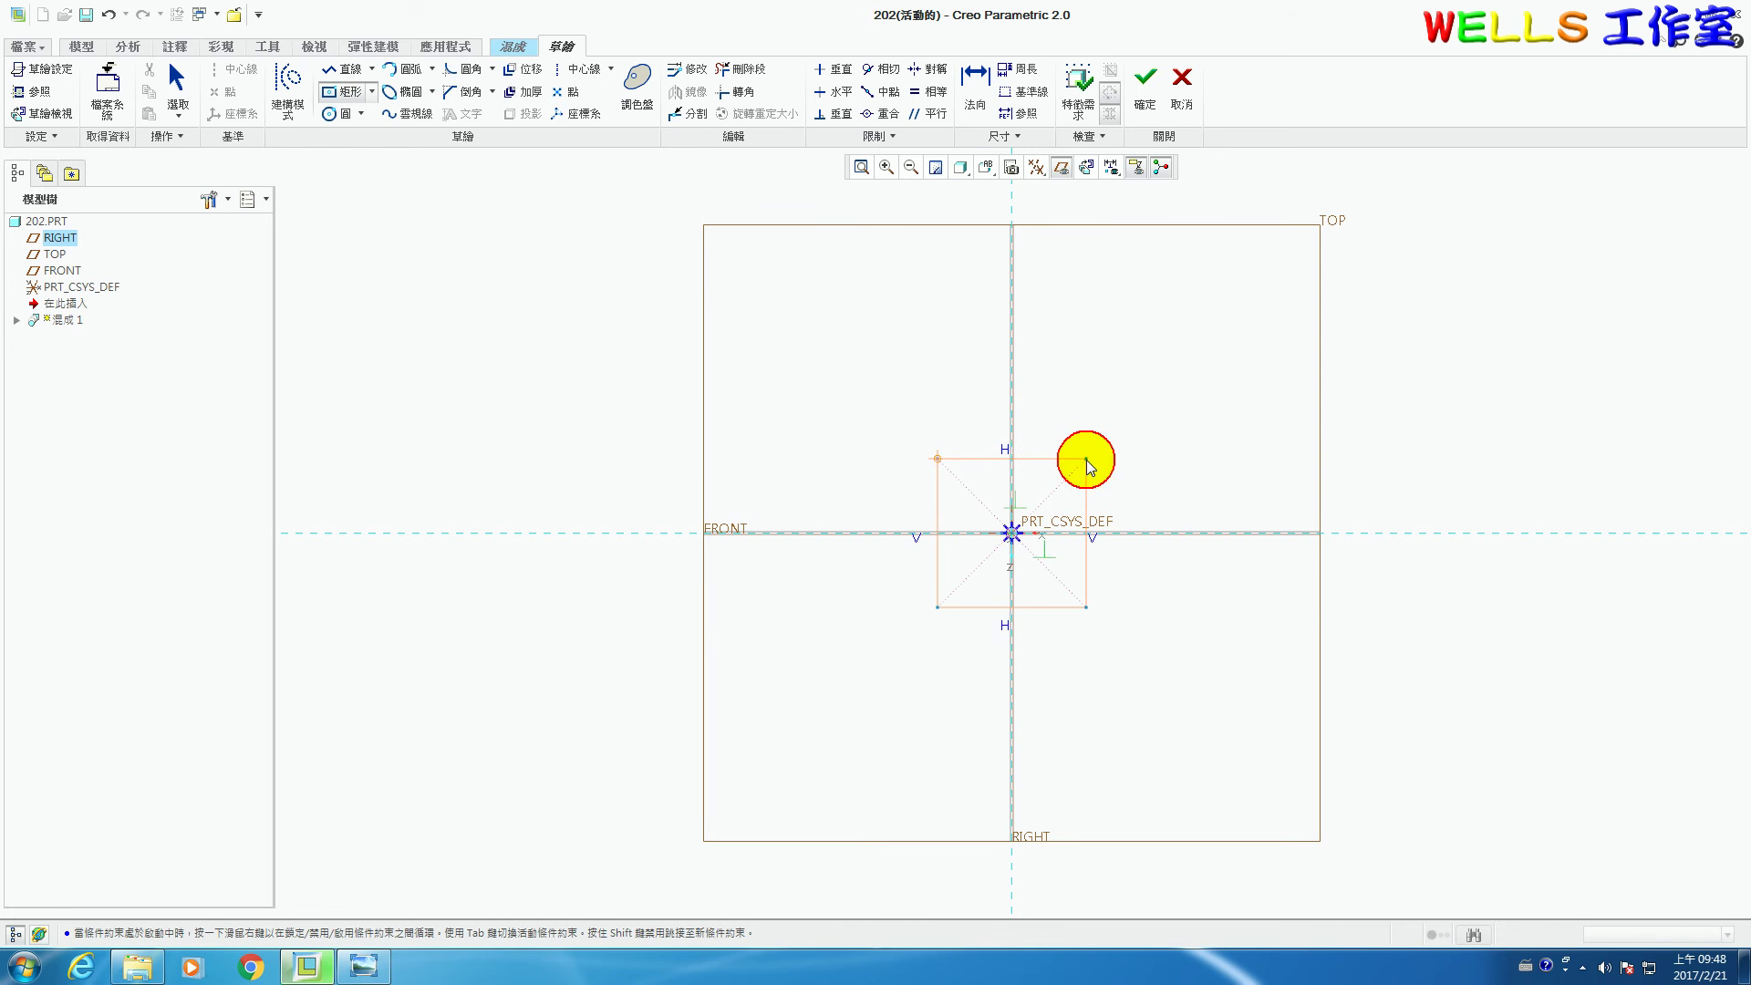
middle_click(1142, 470)
Set the section 1 square's width to 30 and finish the sketch.
double_click(1007, 453)
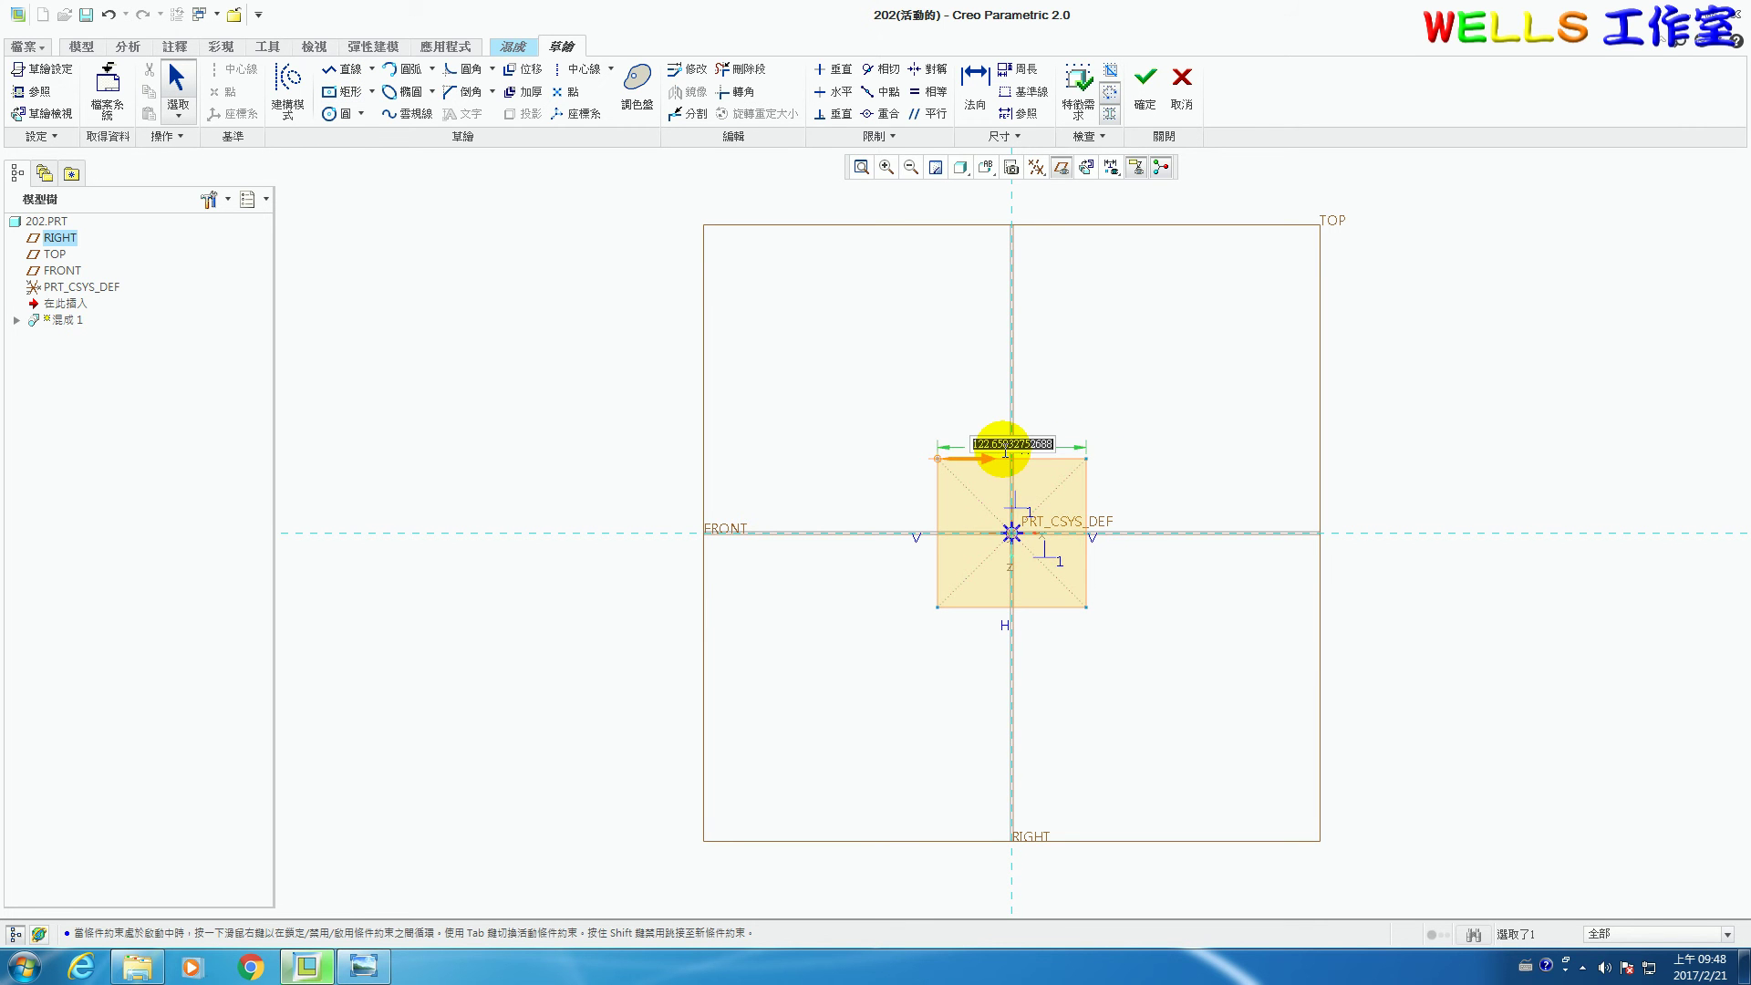
text(30)
key(Return)
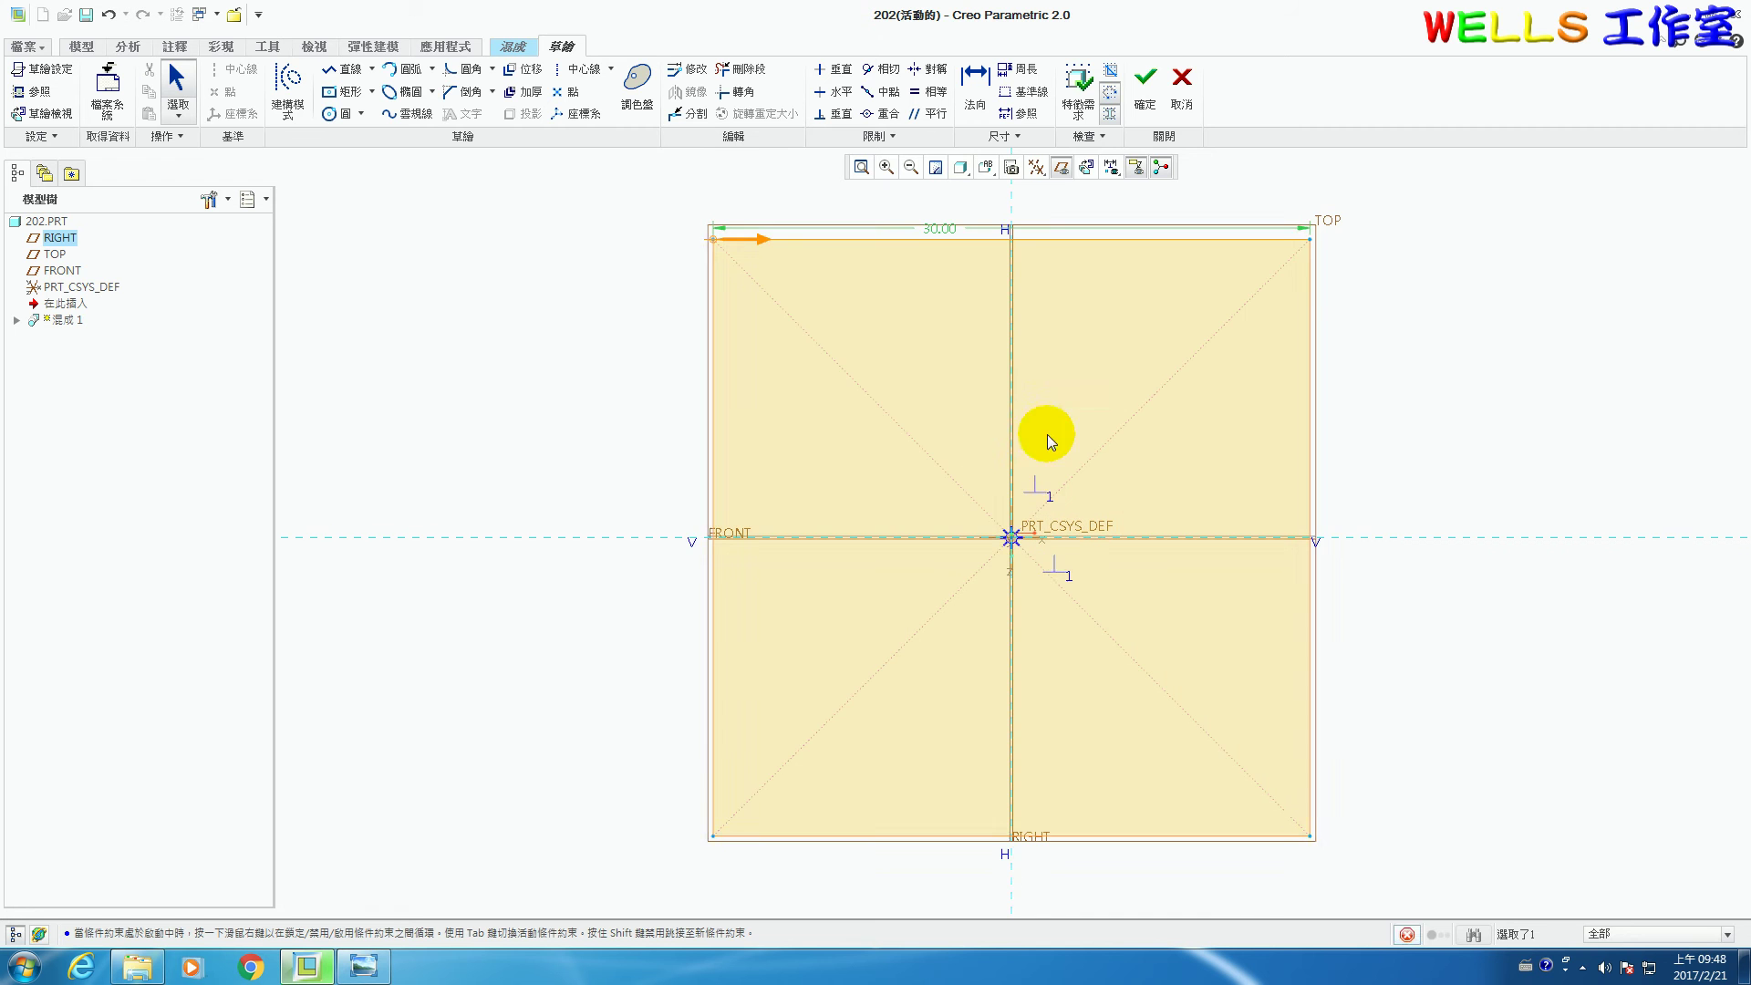
click(1144, 88)
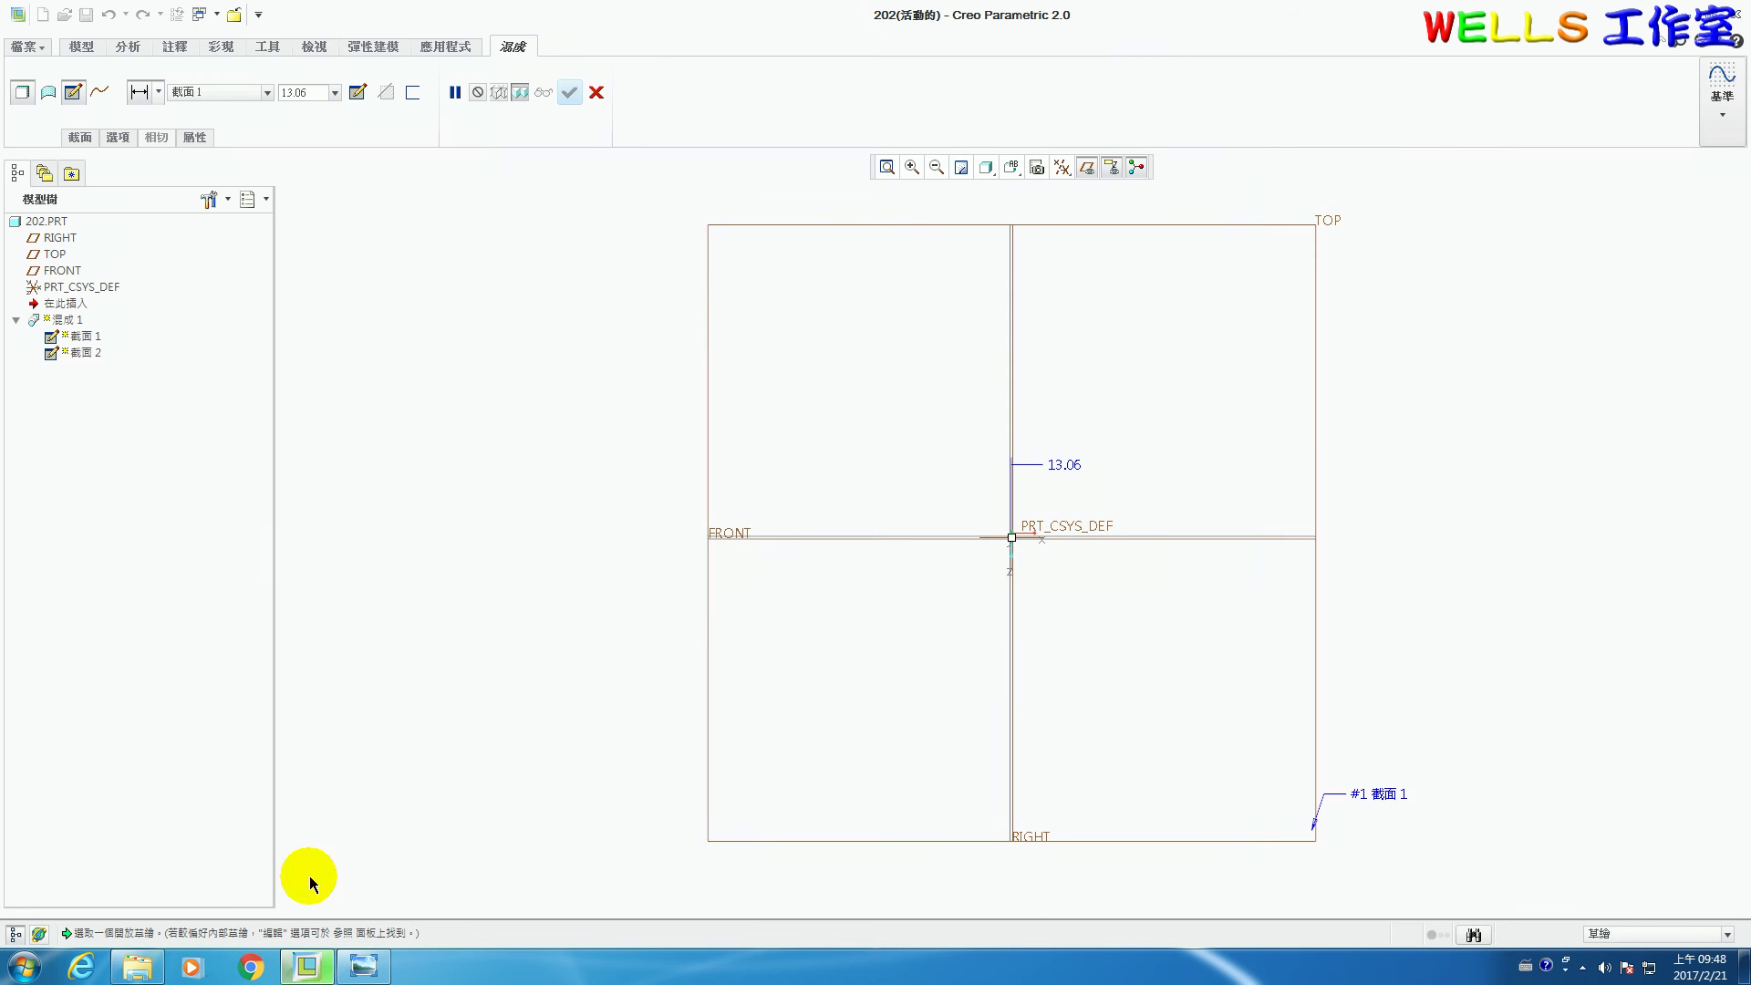
Look up the H1 height in the reference drawing, offset section 2 from section 1 by 100 and open its sketch.
click(367, 965)
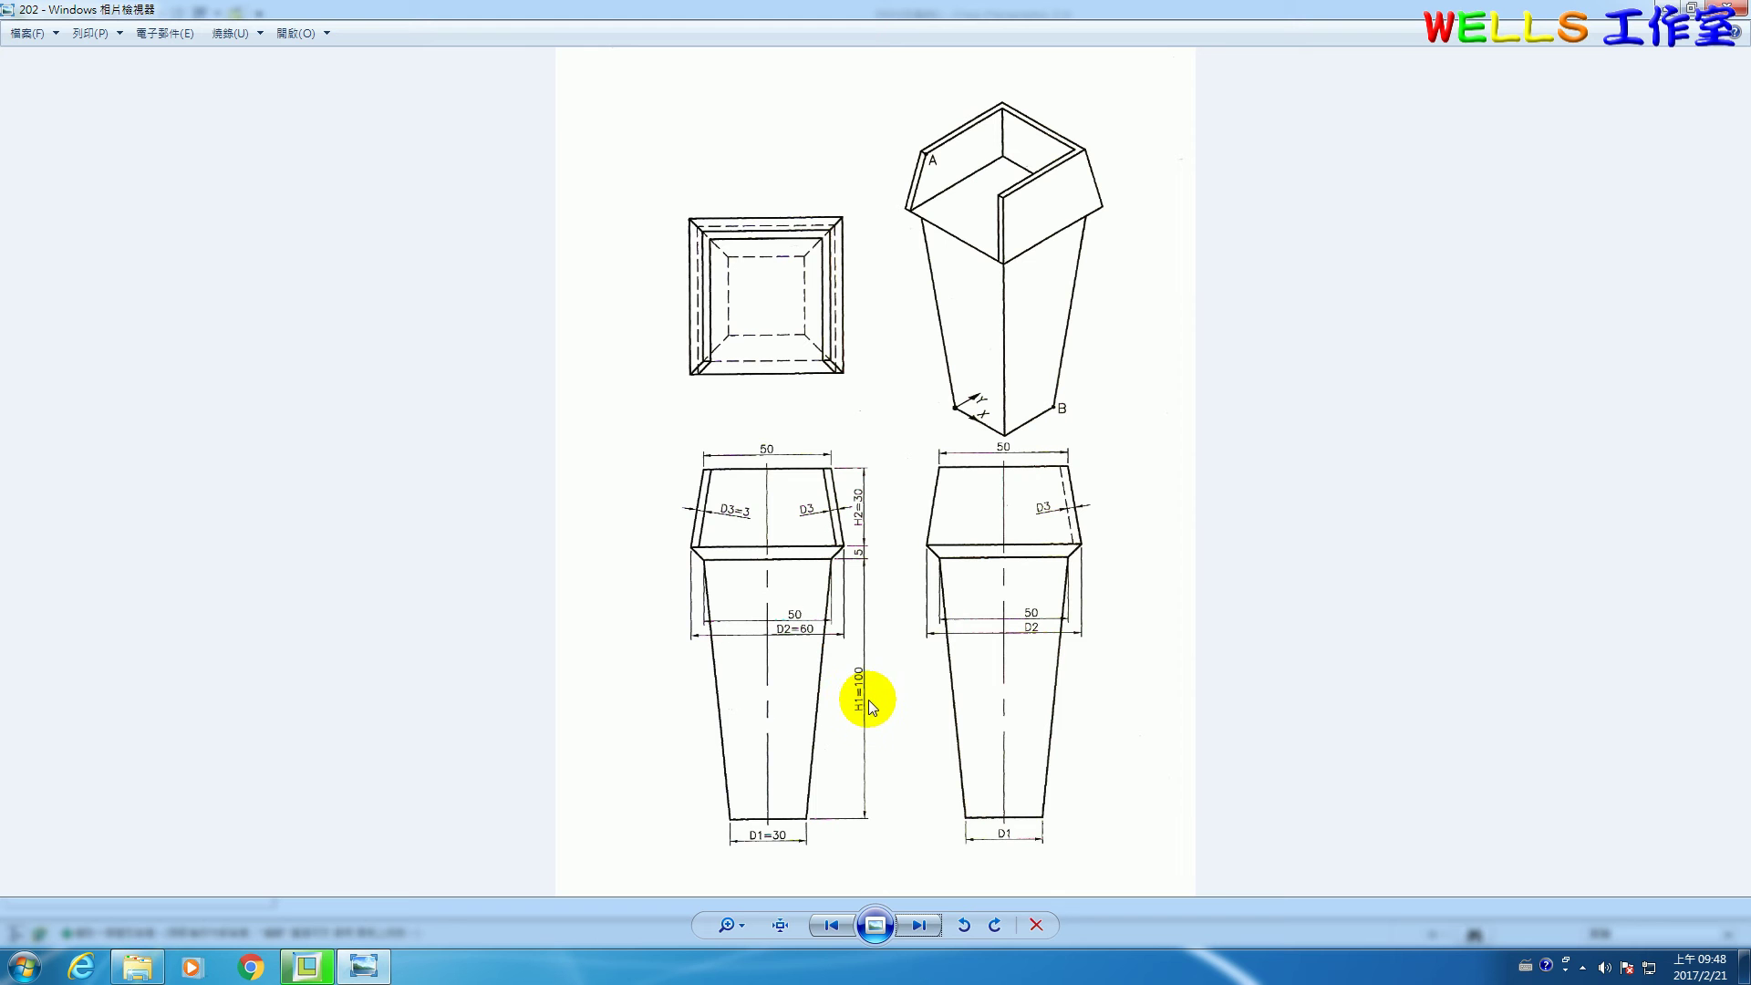
click(310, 967)
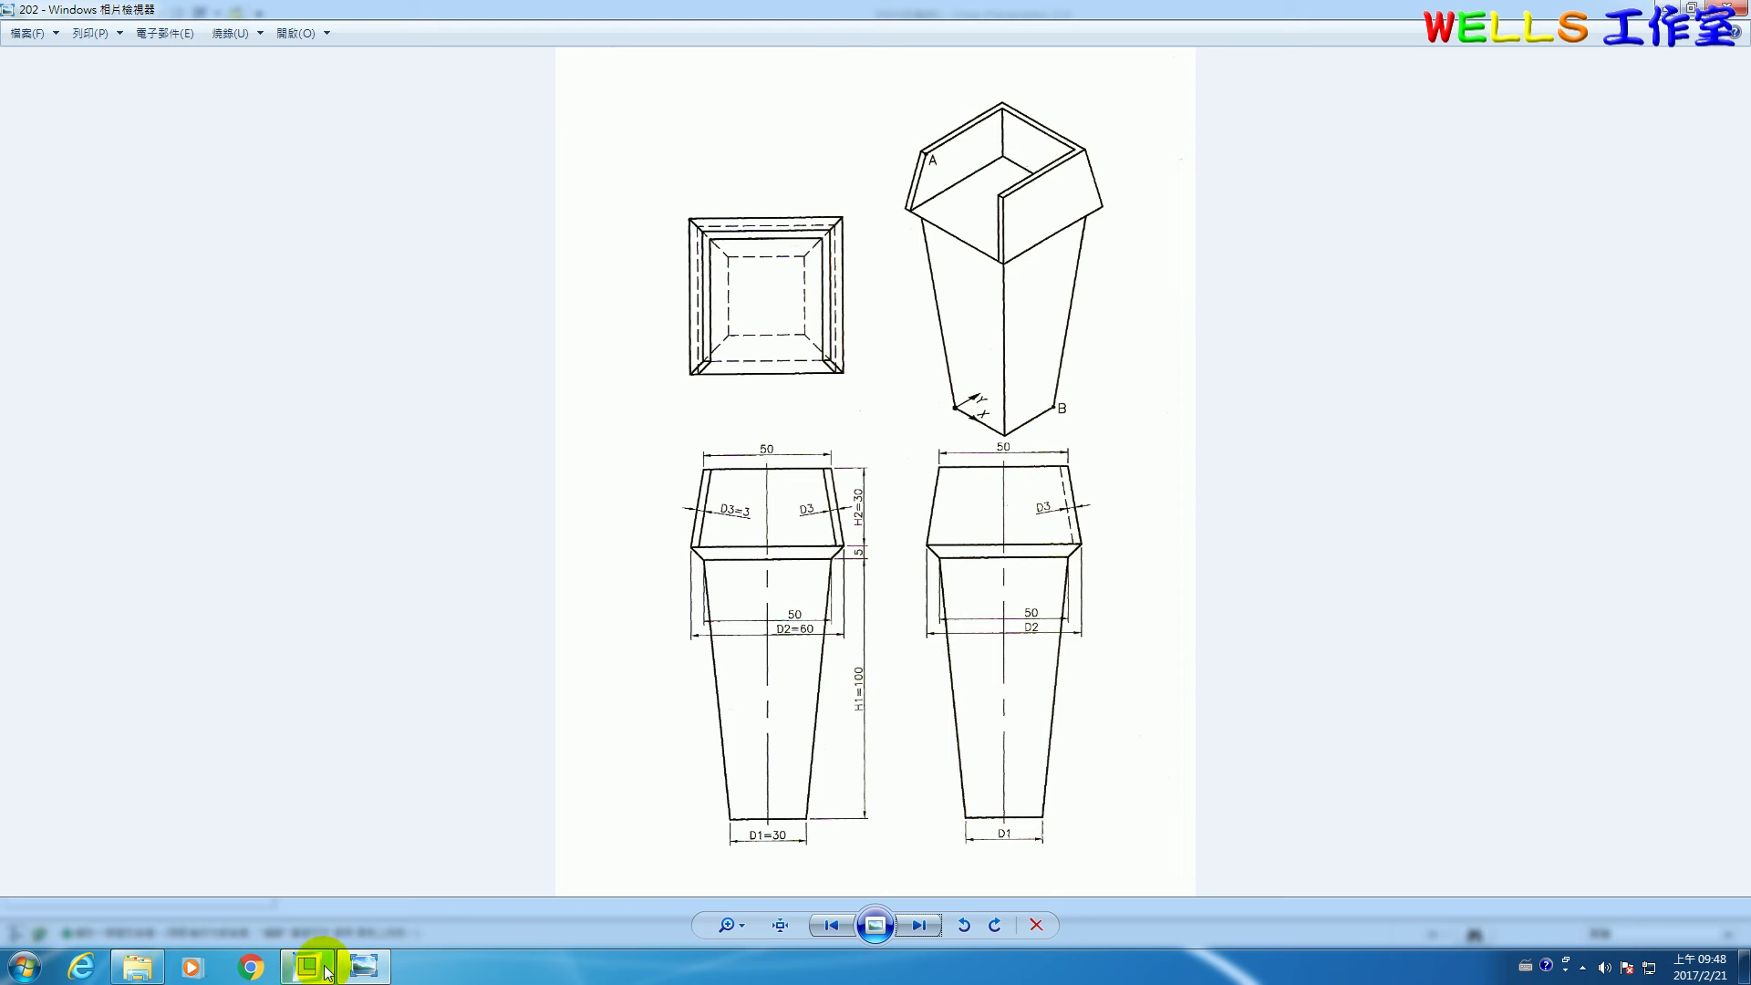
click(89, 139)
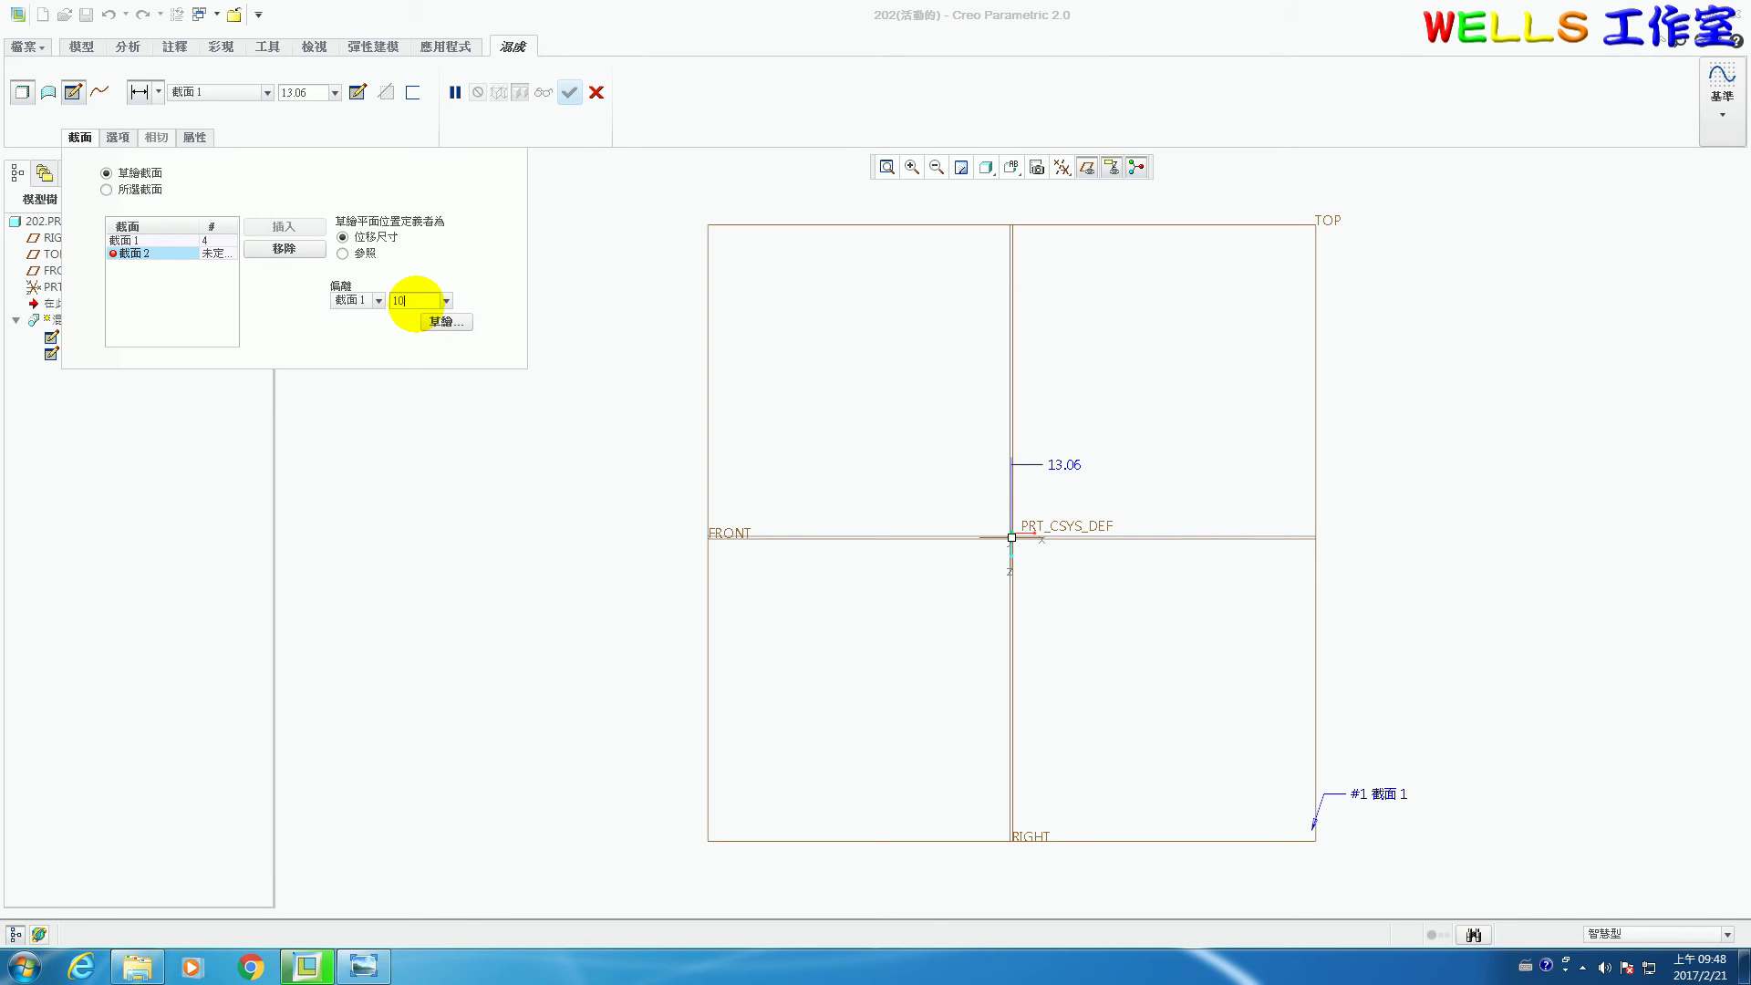
click(447, 321)
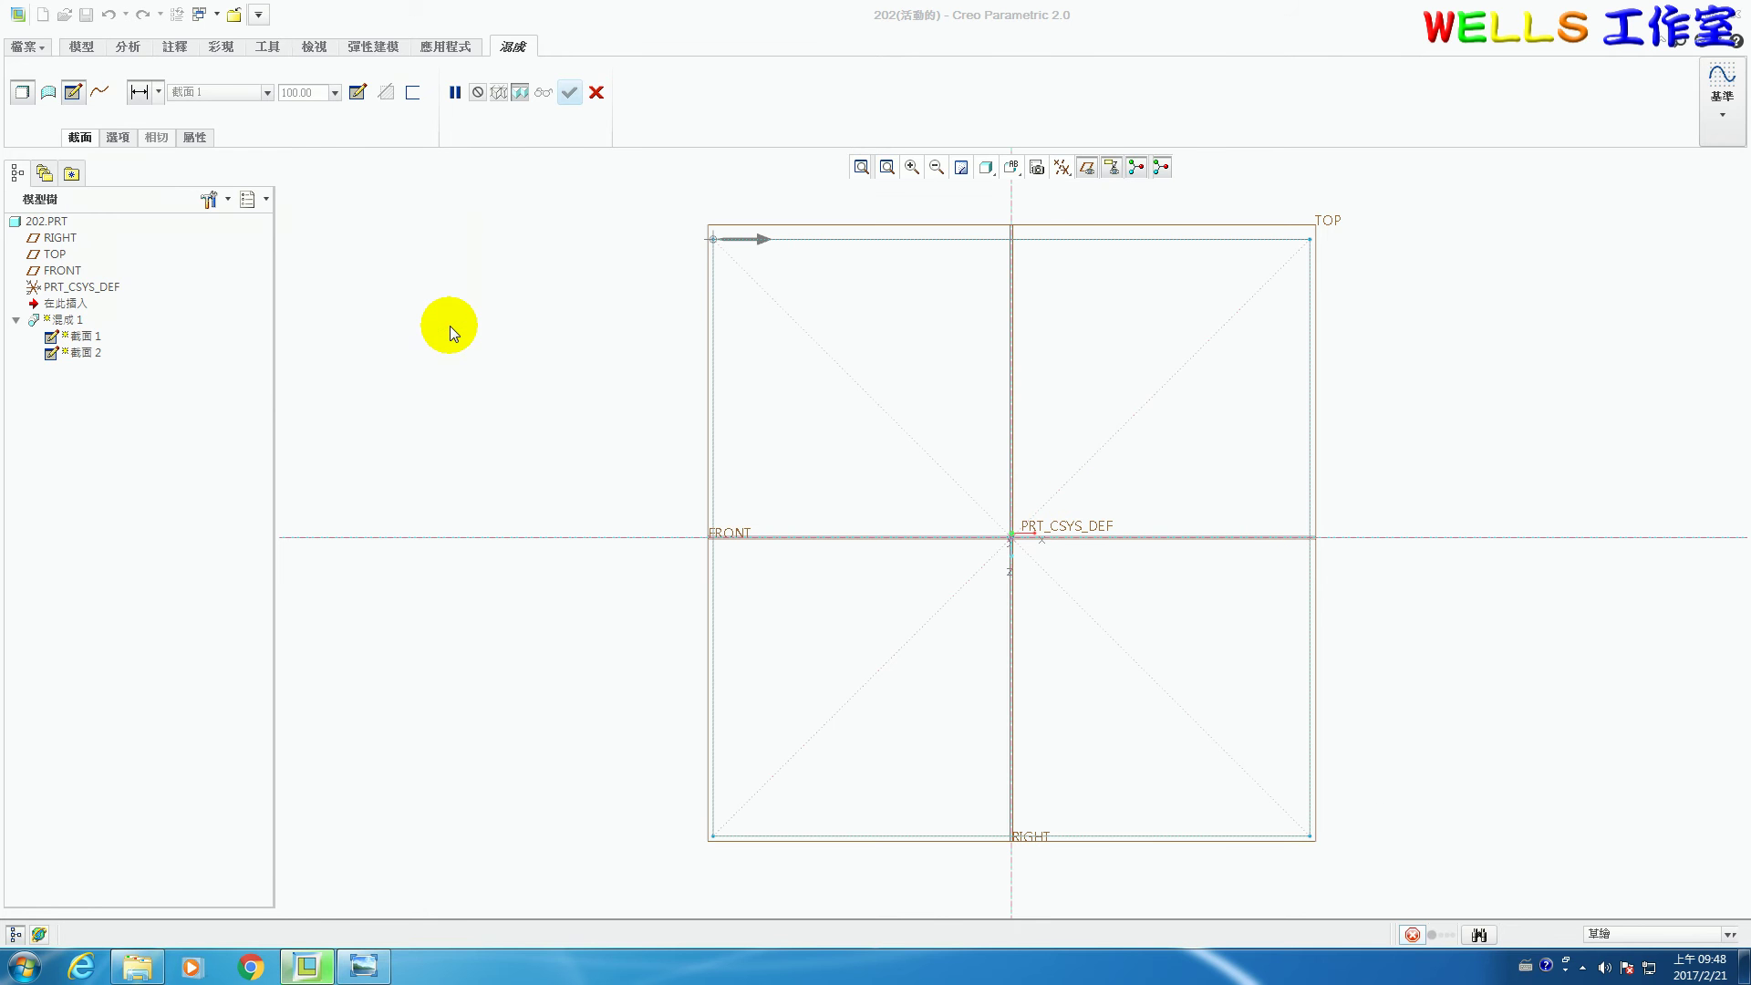
Check the next width in the reference drawing and sketch a square about 11.8 wide centred on the origin for section 2.
click(370, 967)
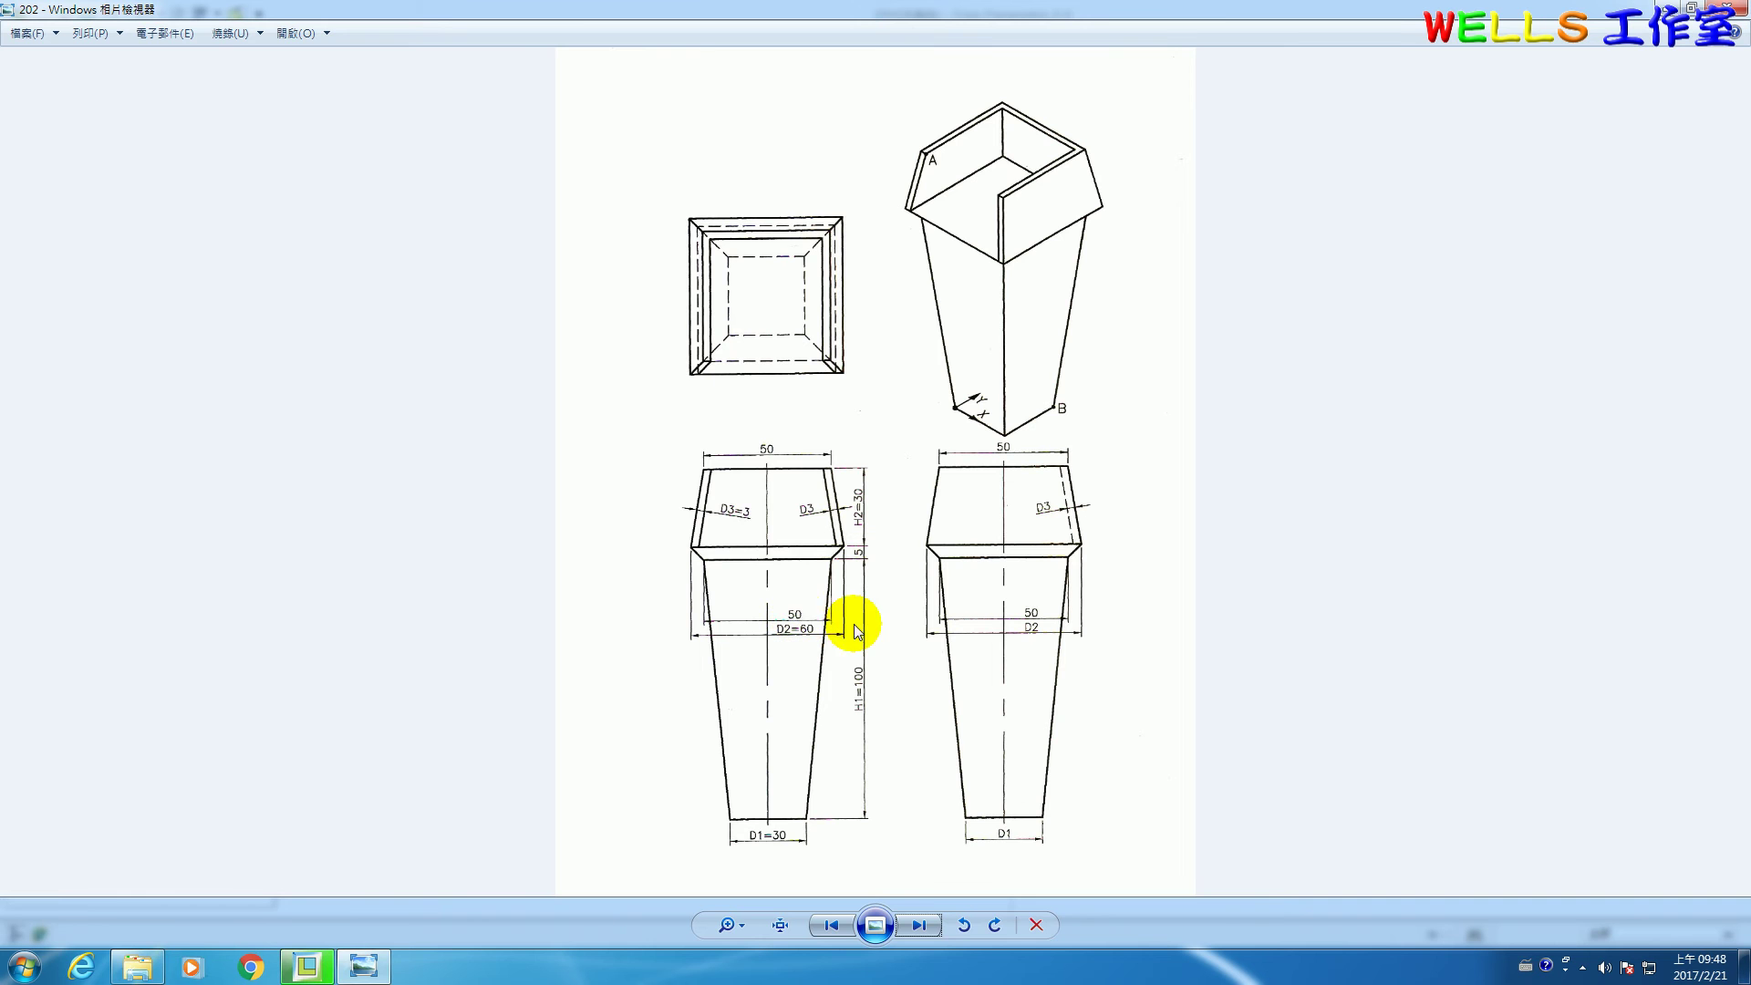
click(307, 965)
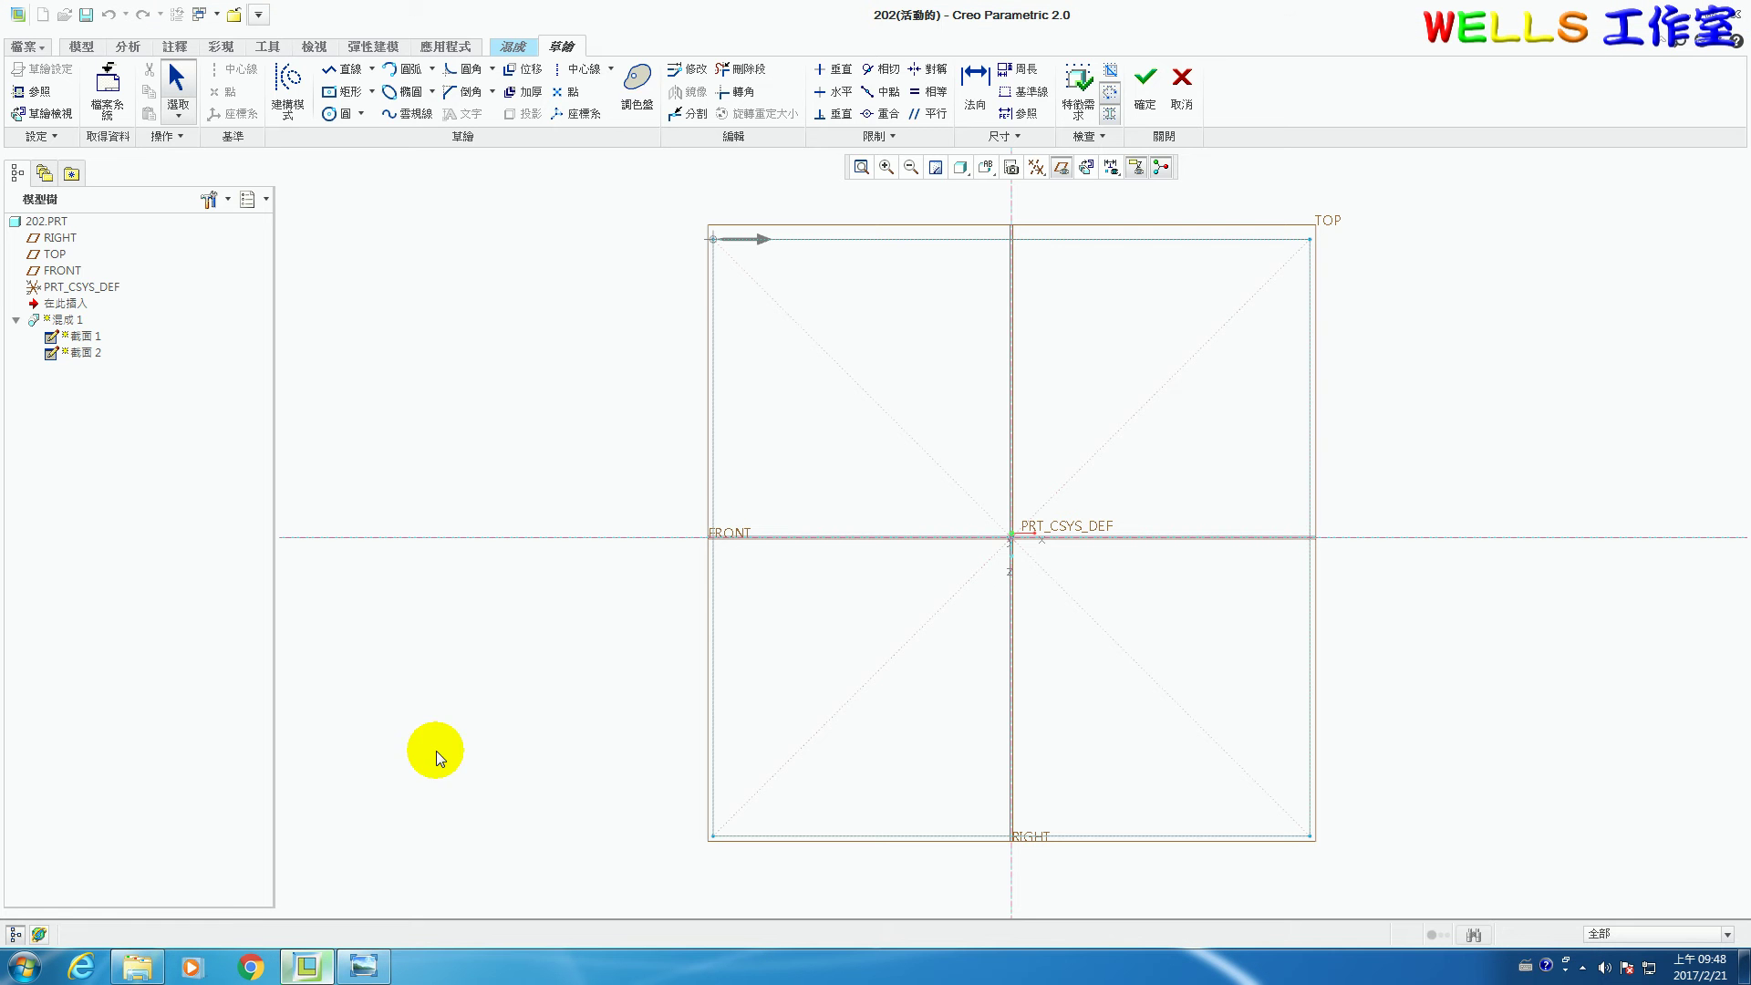
click(347, 91)
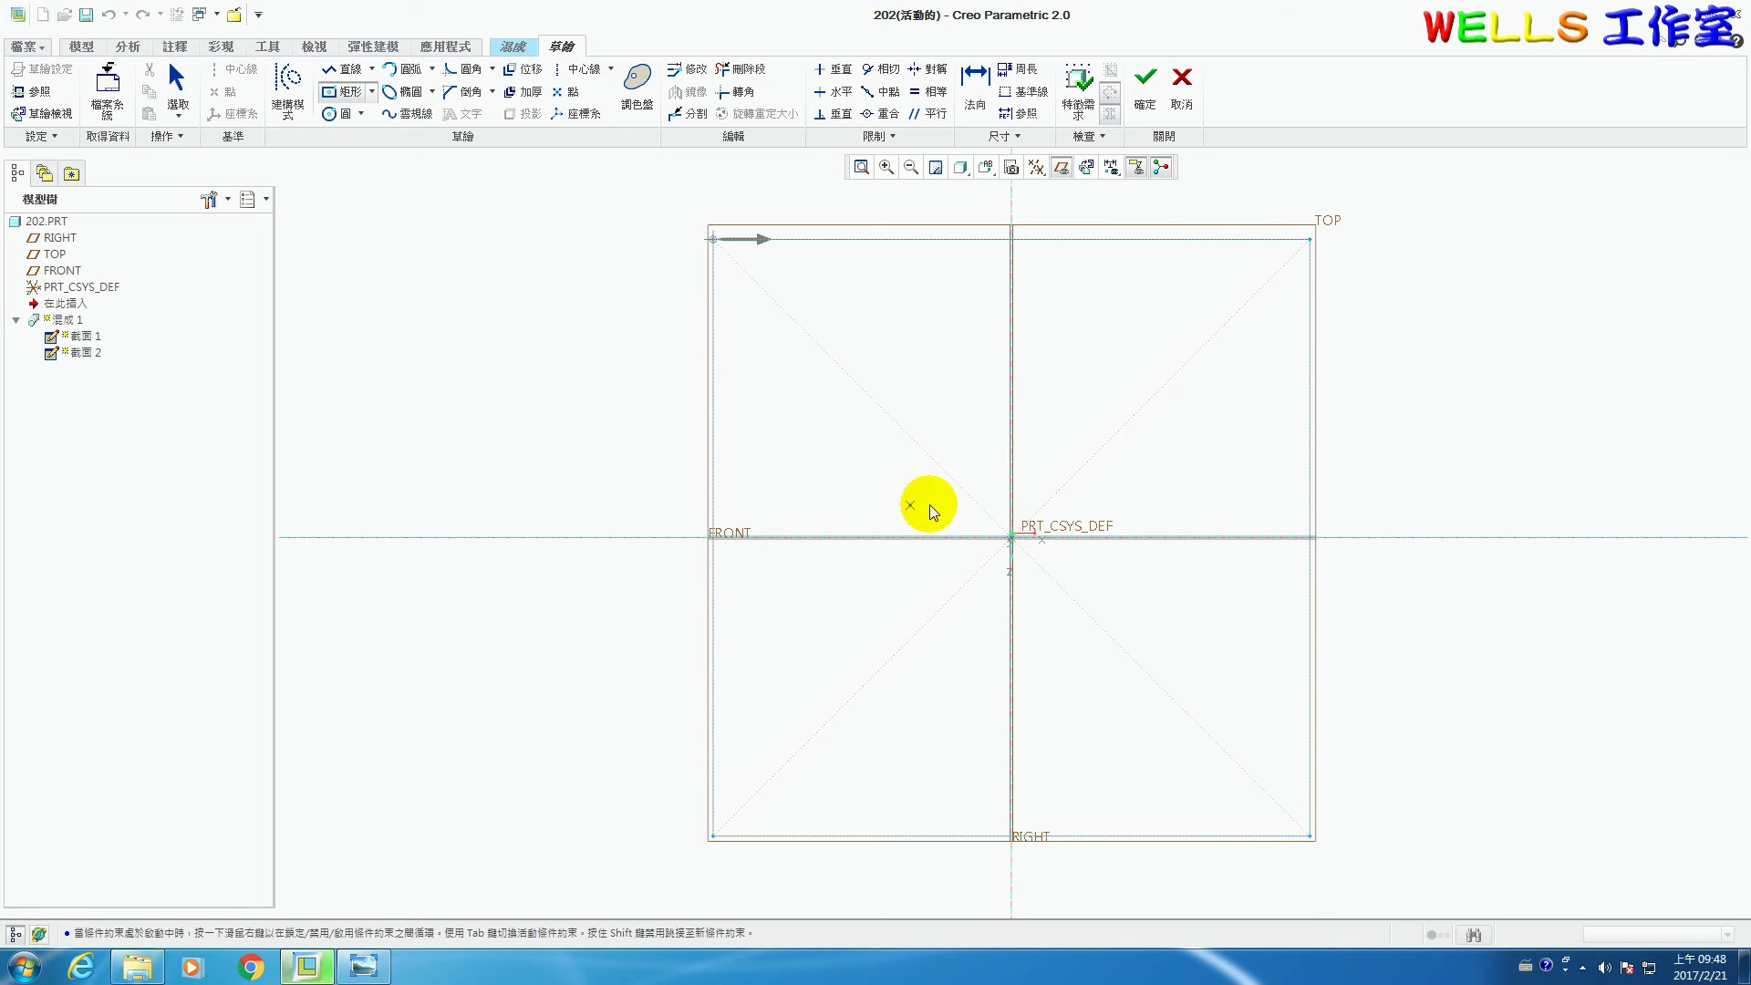
click(1012, 539)
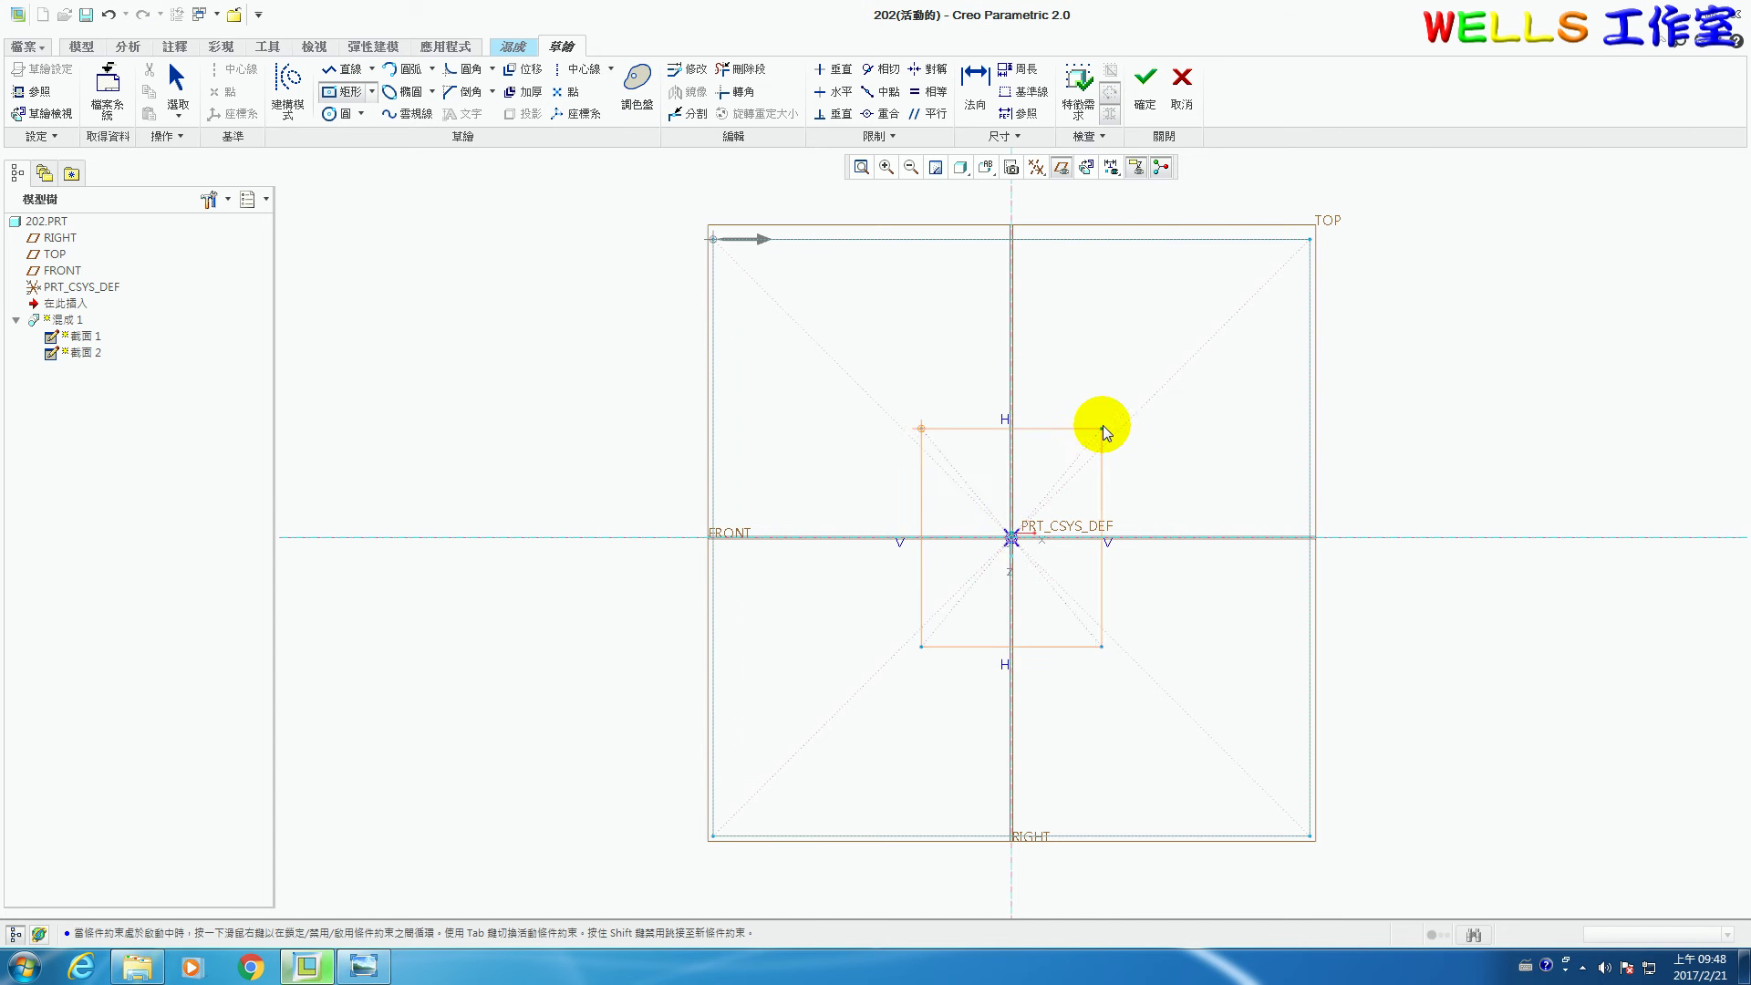
click(1130, 420)
middle_click(1176, 451)
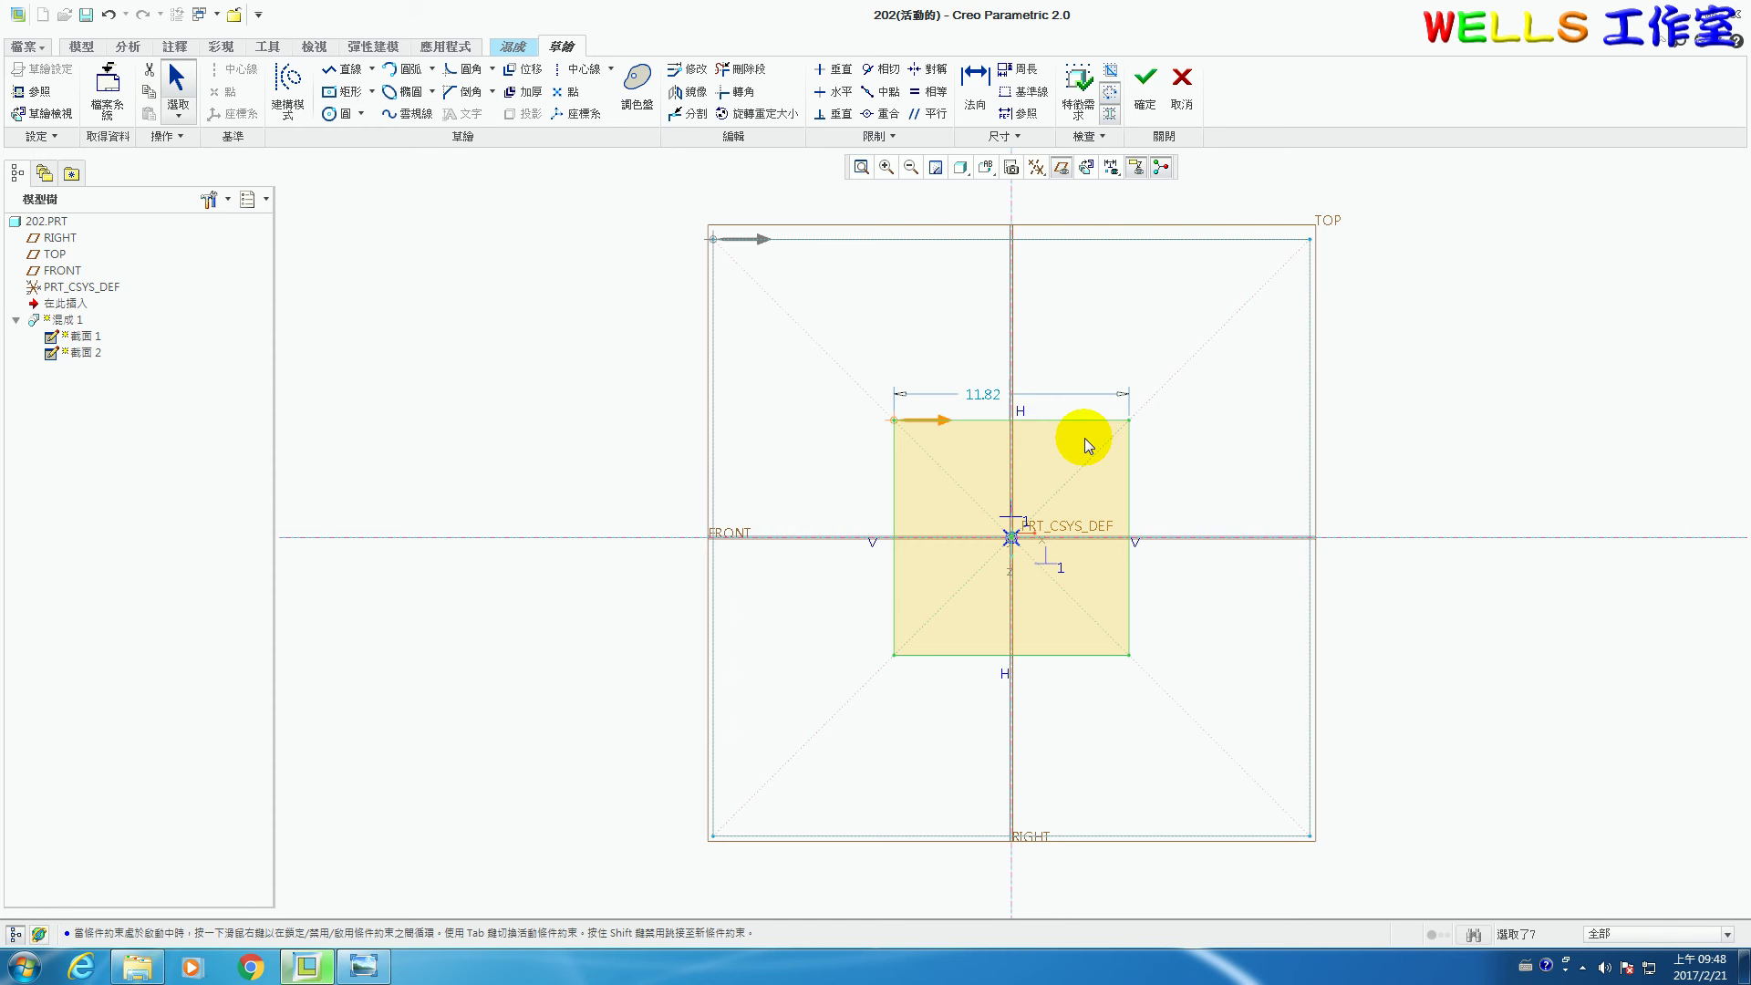
Set the section 2 square's width to 50 and finish the sketch.
double_click(995, 392)
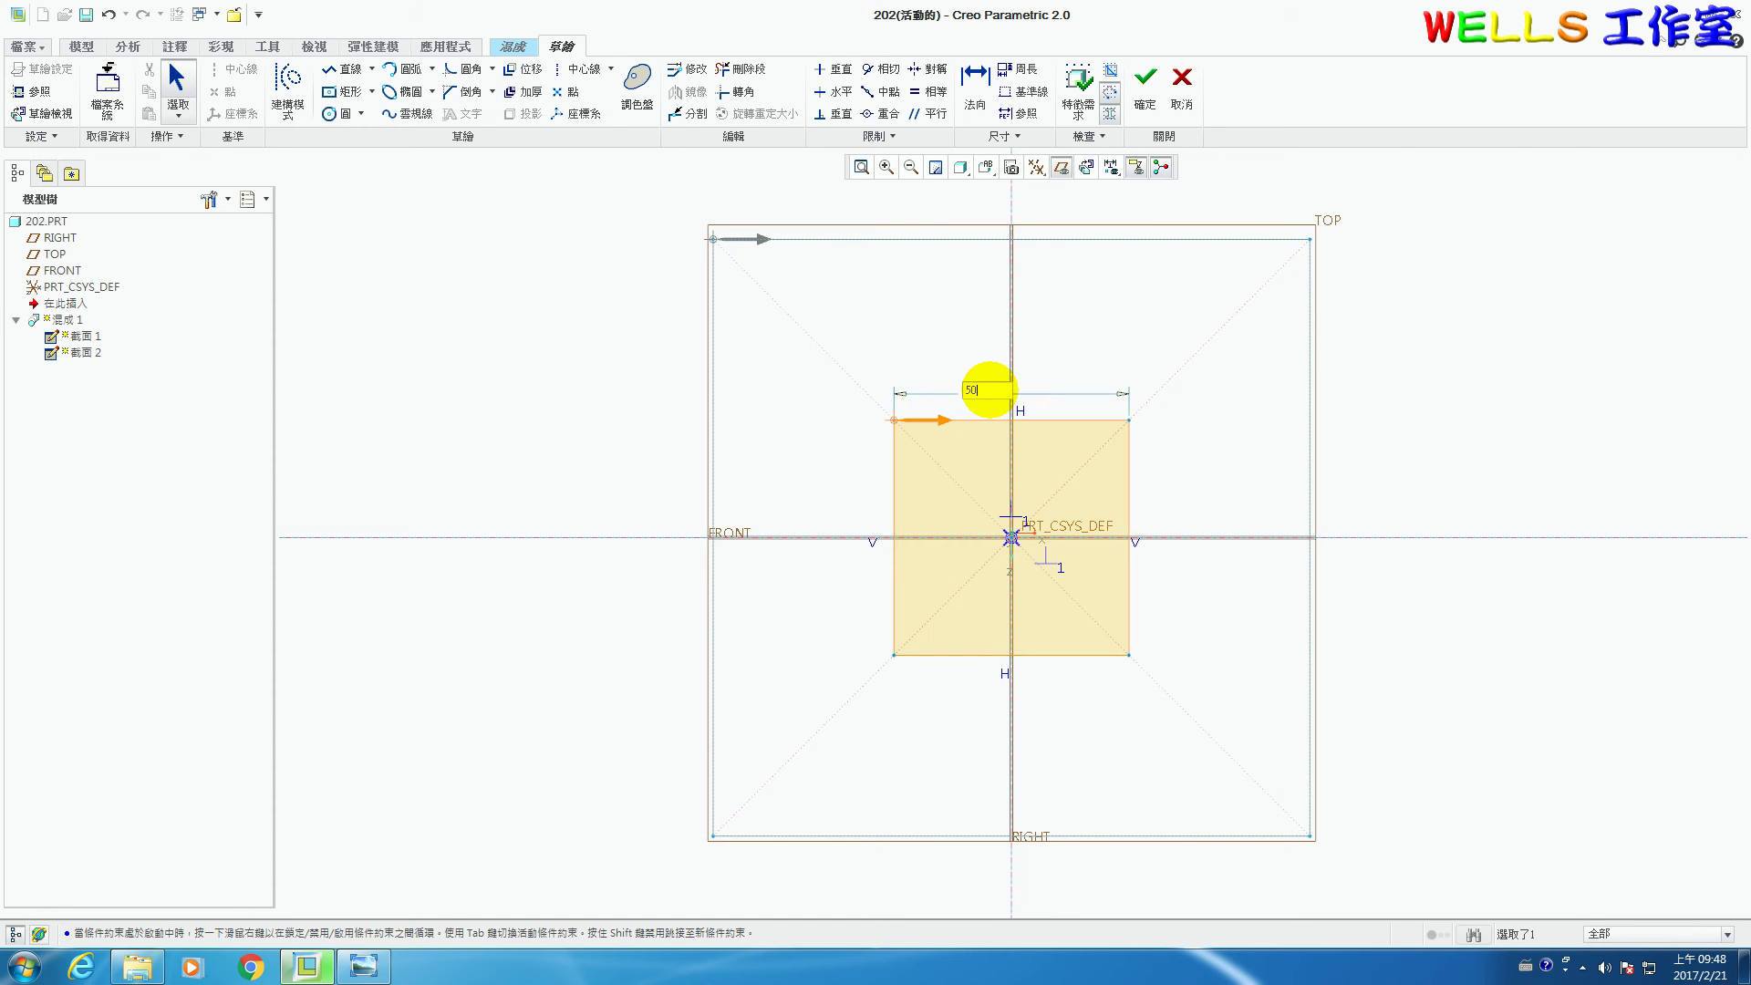
text(50)
key(Return)
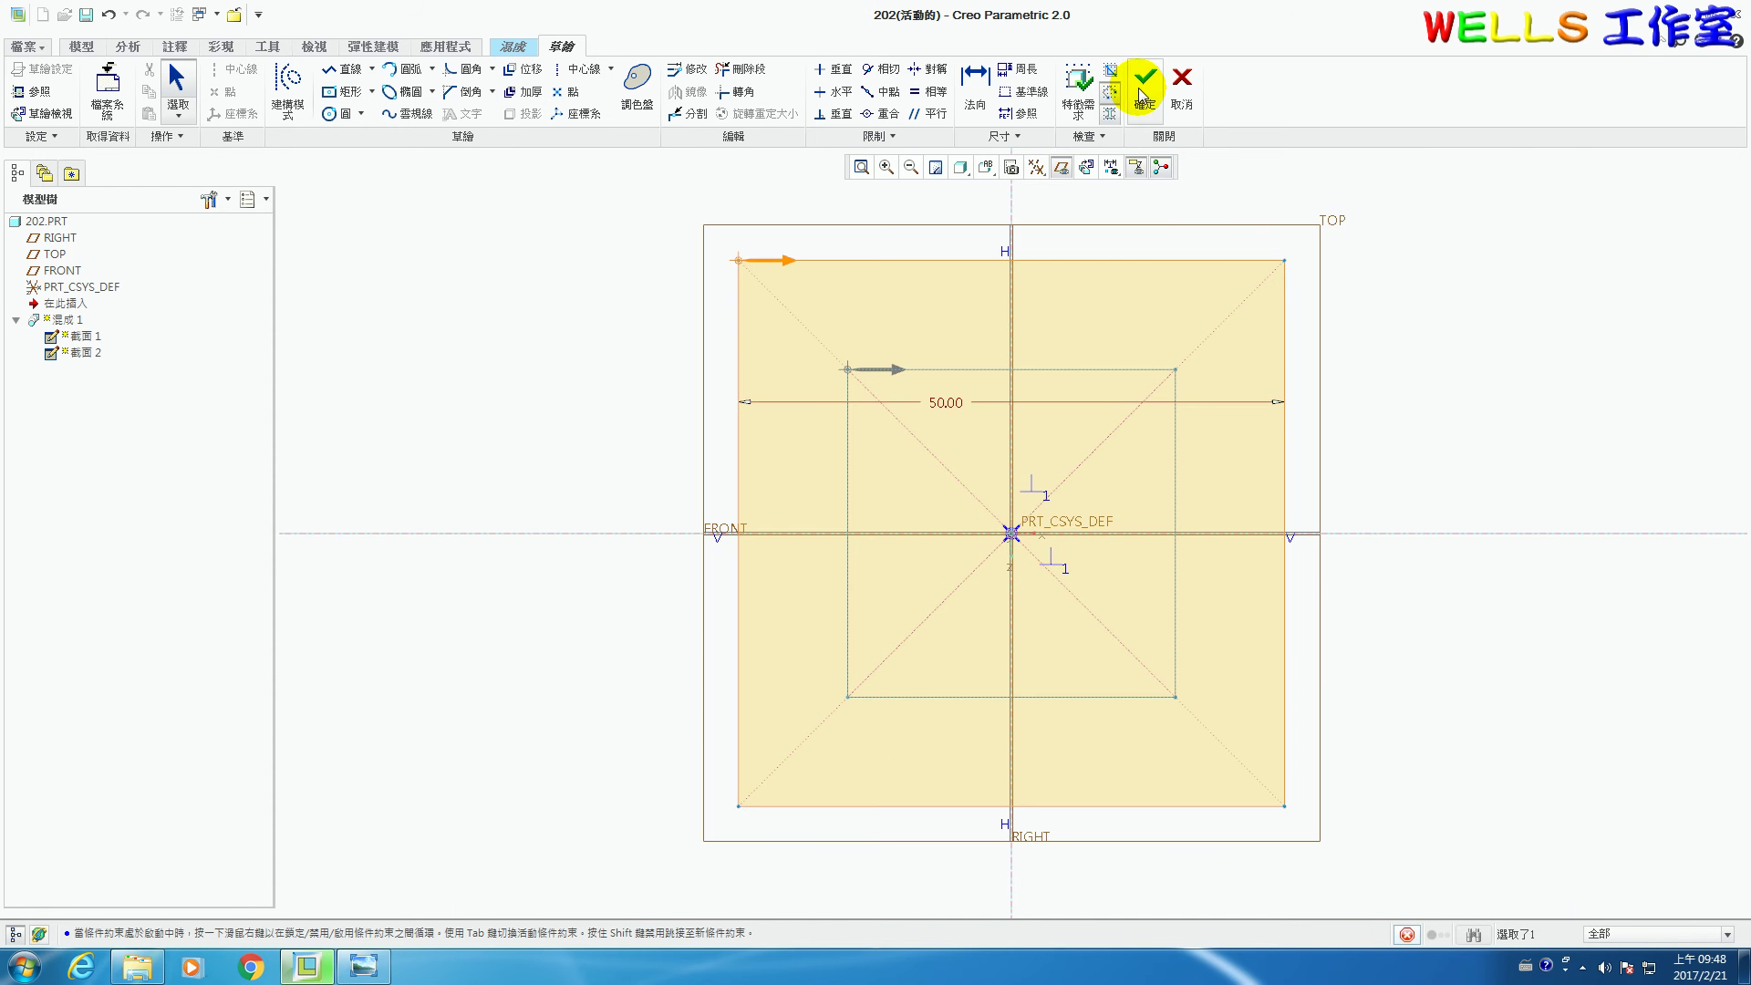
click(1144, 91)
Check the rim dimensions in the reference drawing and insert a third section into the blend.
right_click(376, 959)
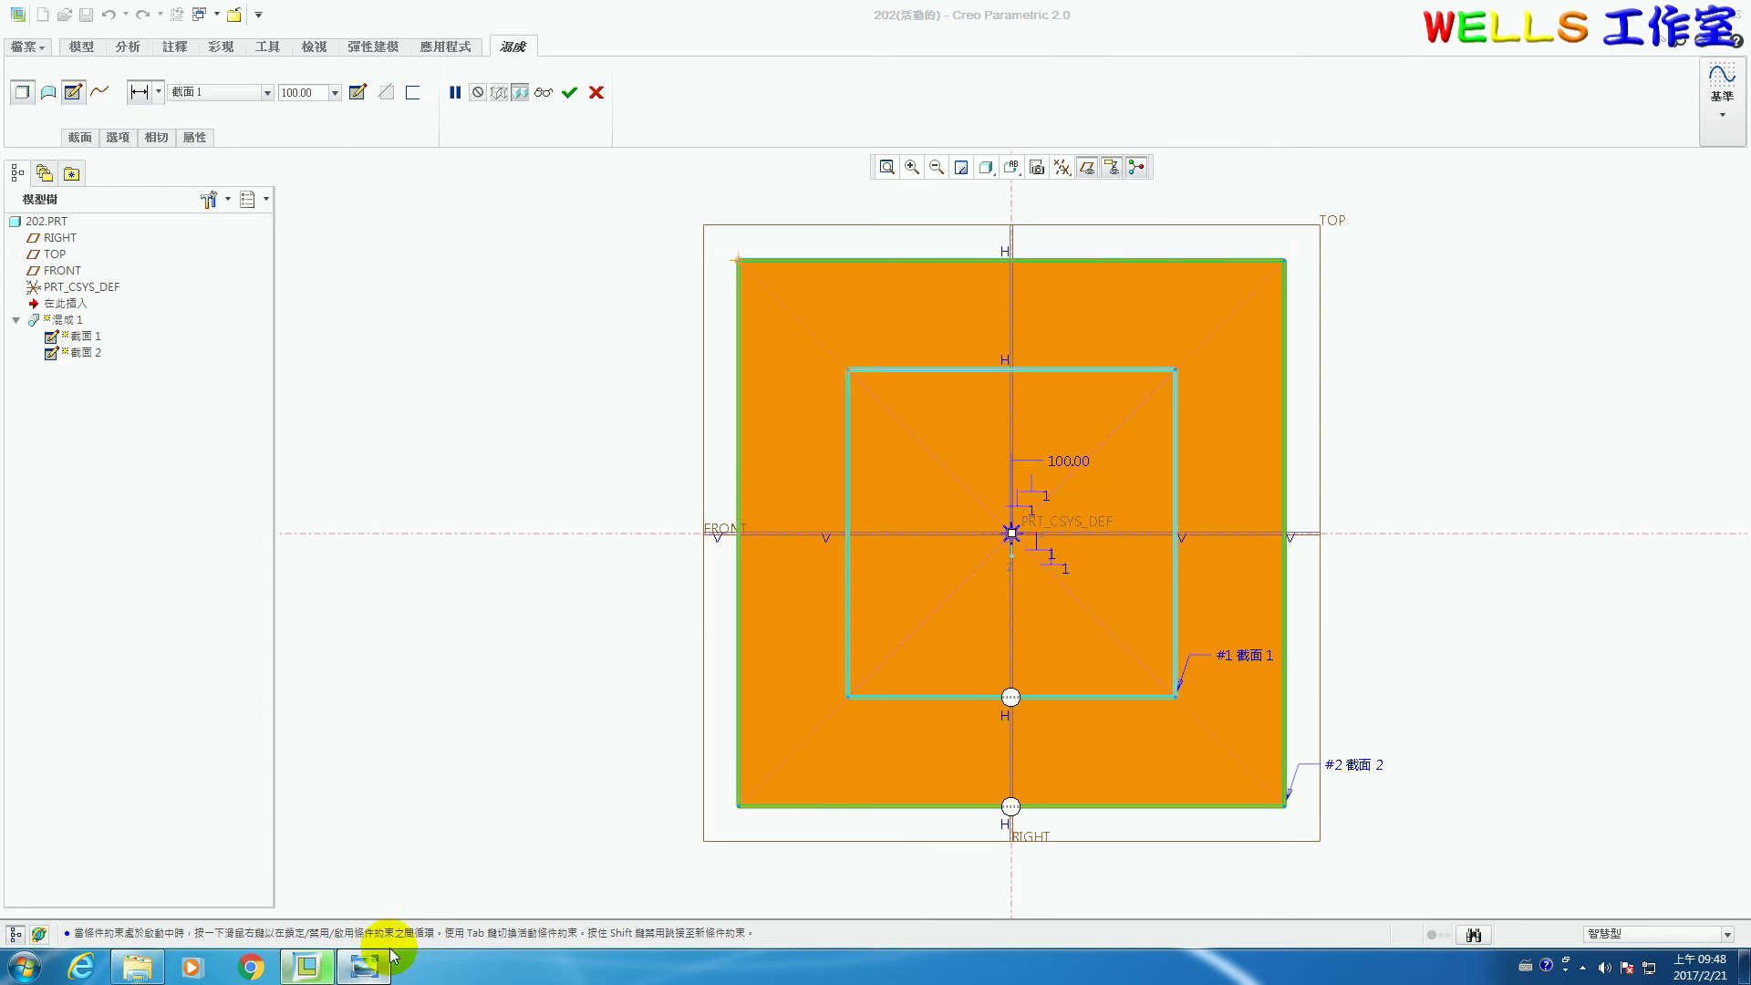
click(344, 969)
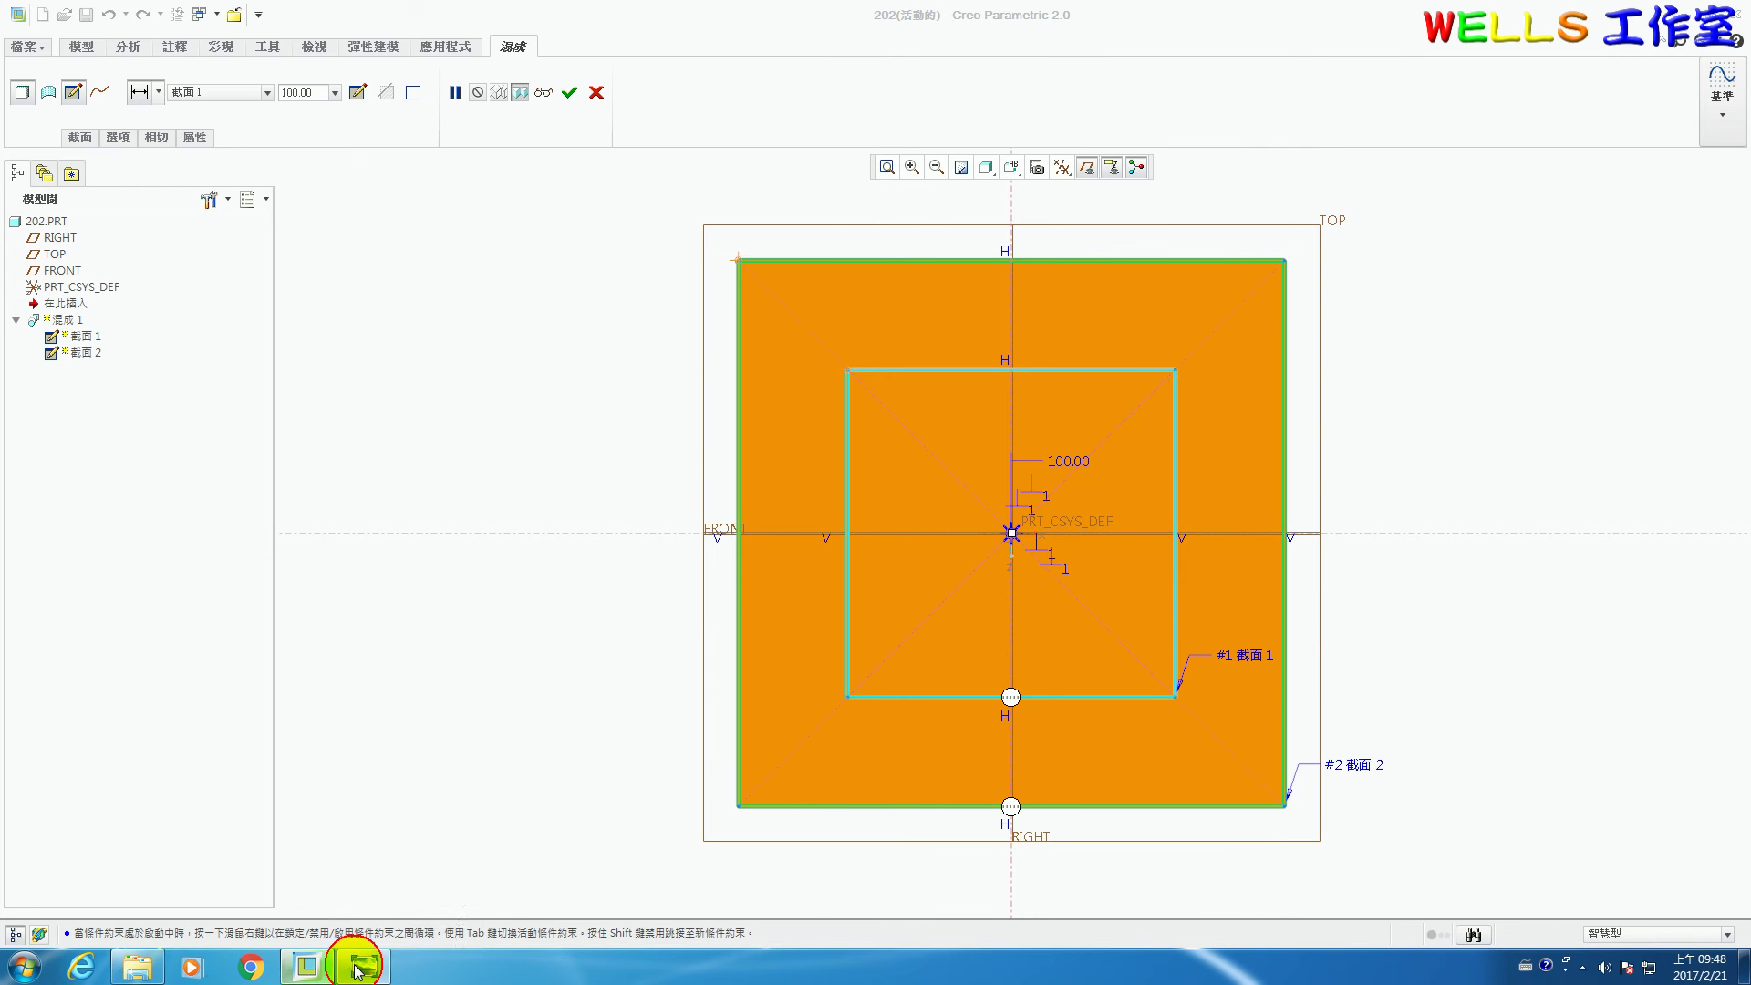
click(354, 967)
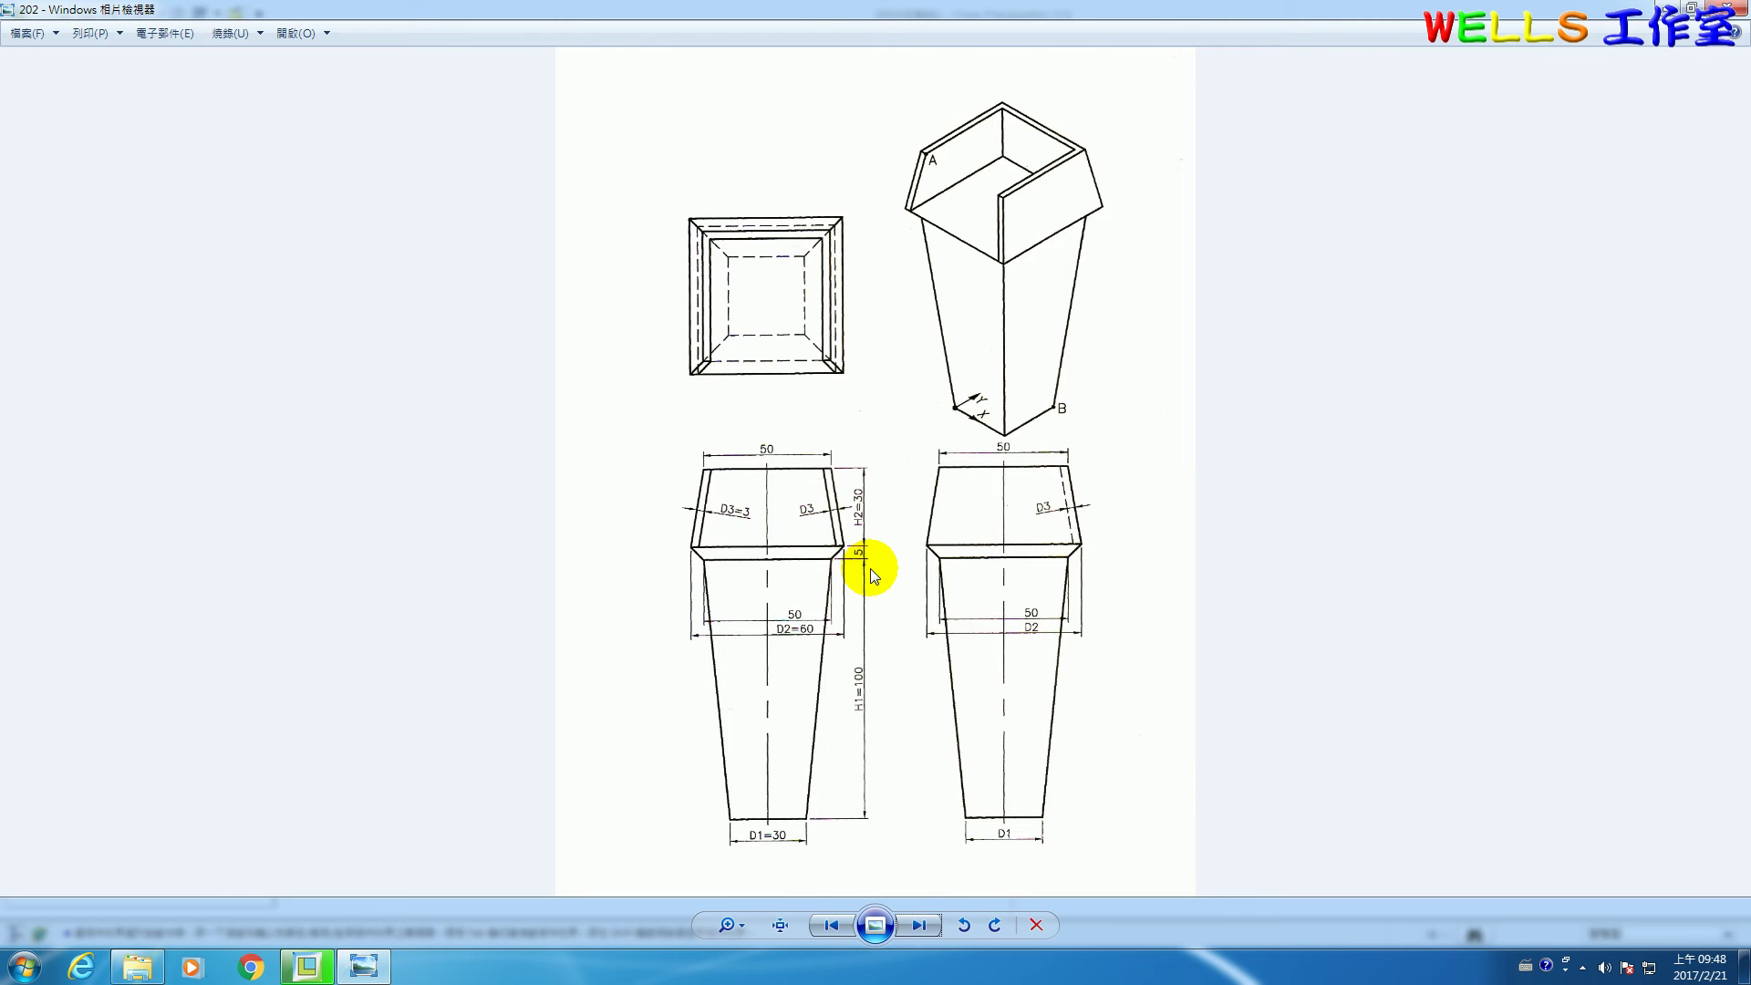
scroll(867, 570, up, 3)
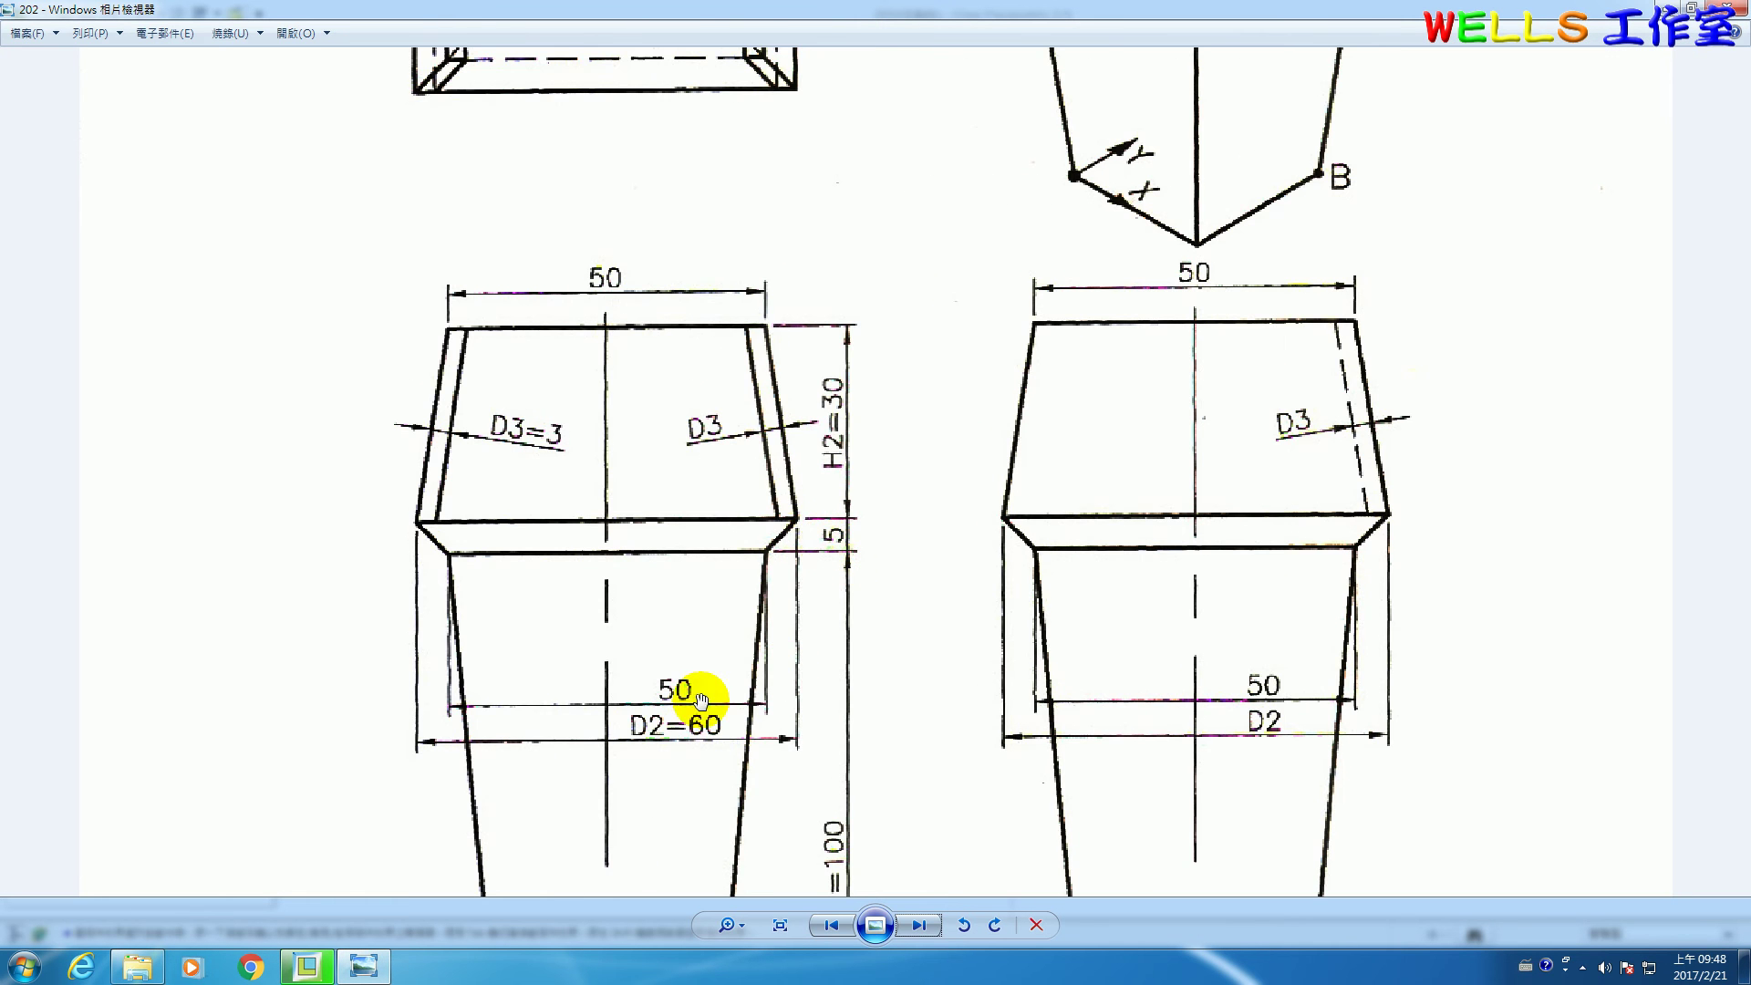
click(281, 959)
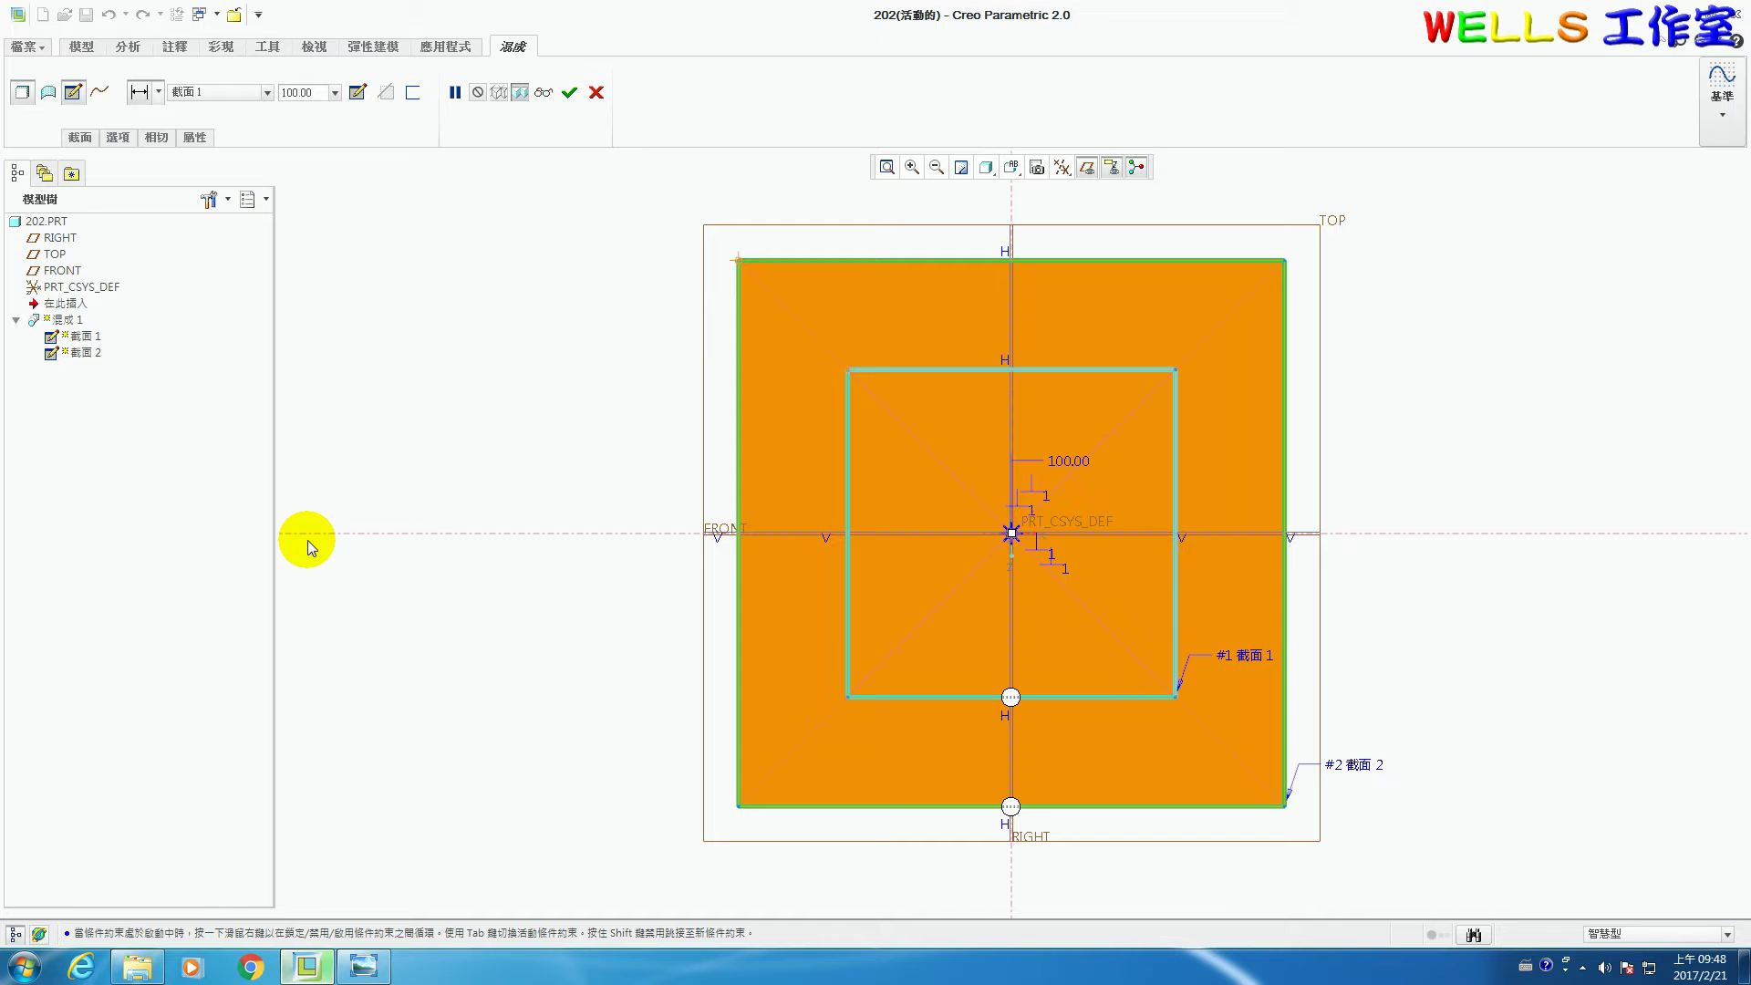
click(73, 141)
click(306, 235)
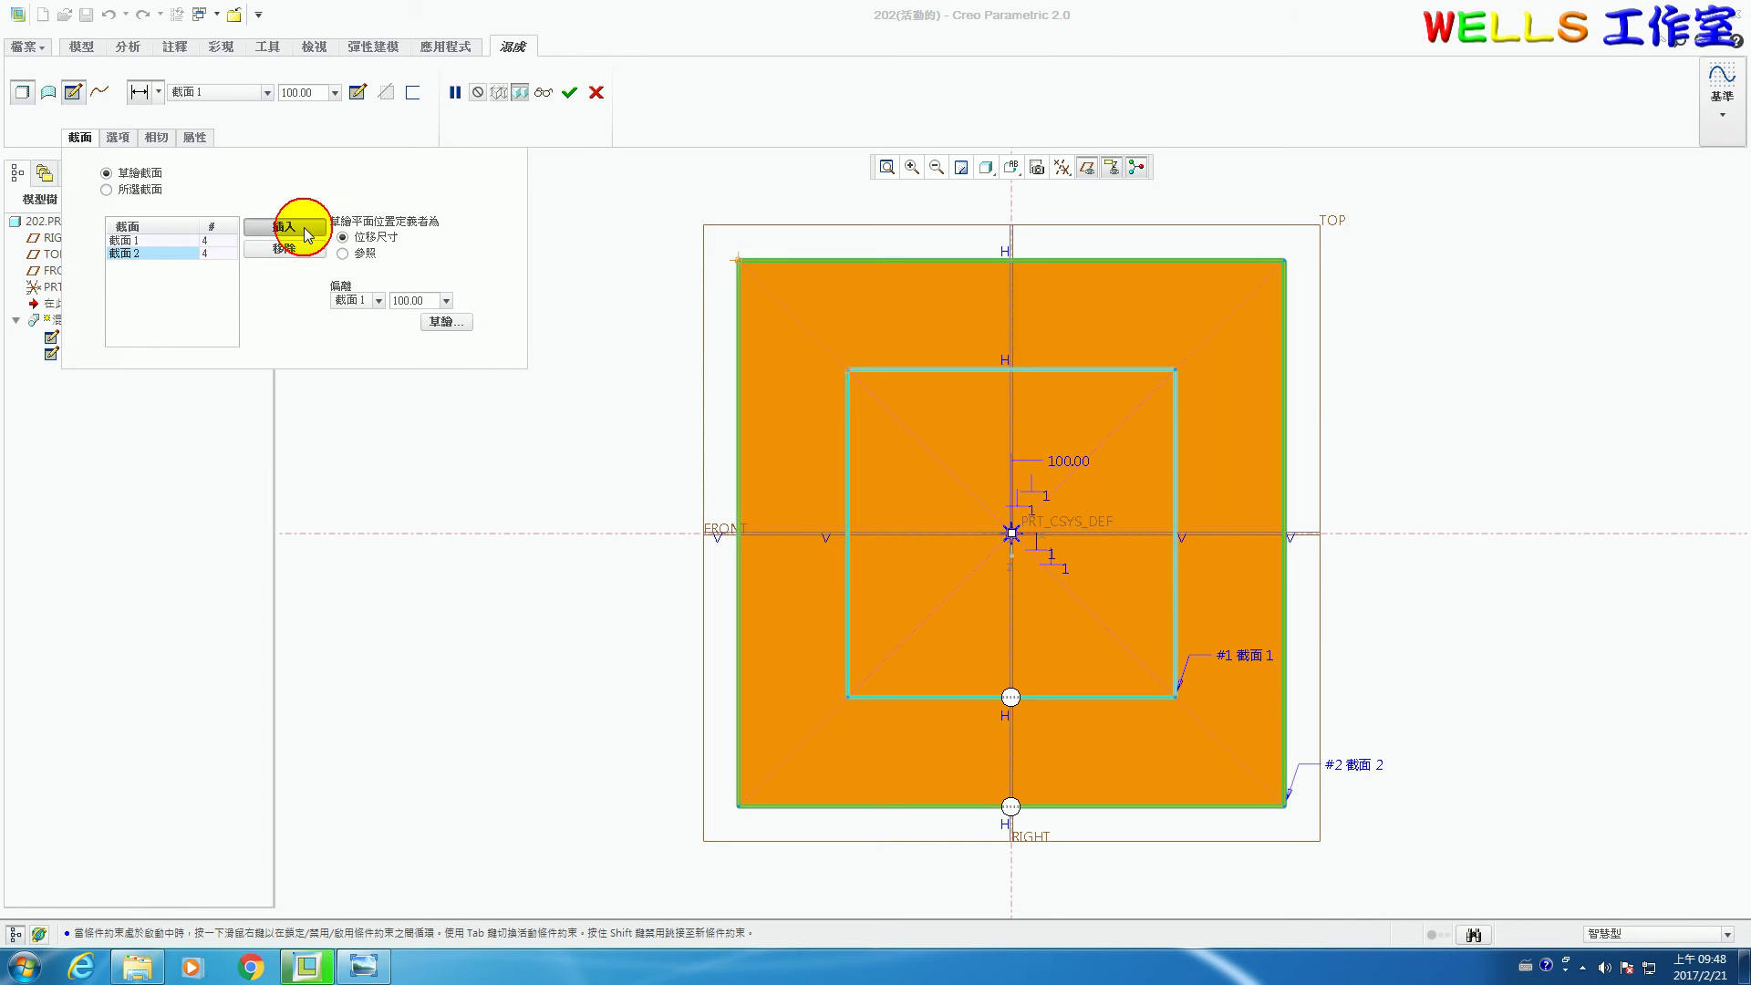
Offset section 3 from section 2 by 5 and open its sketch.
click(374, 965)
click(372, 959)
double_click(401, 300)
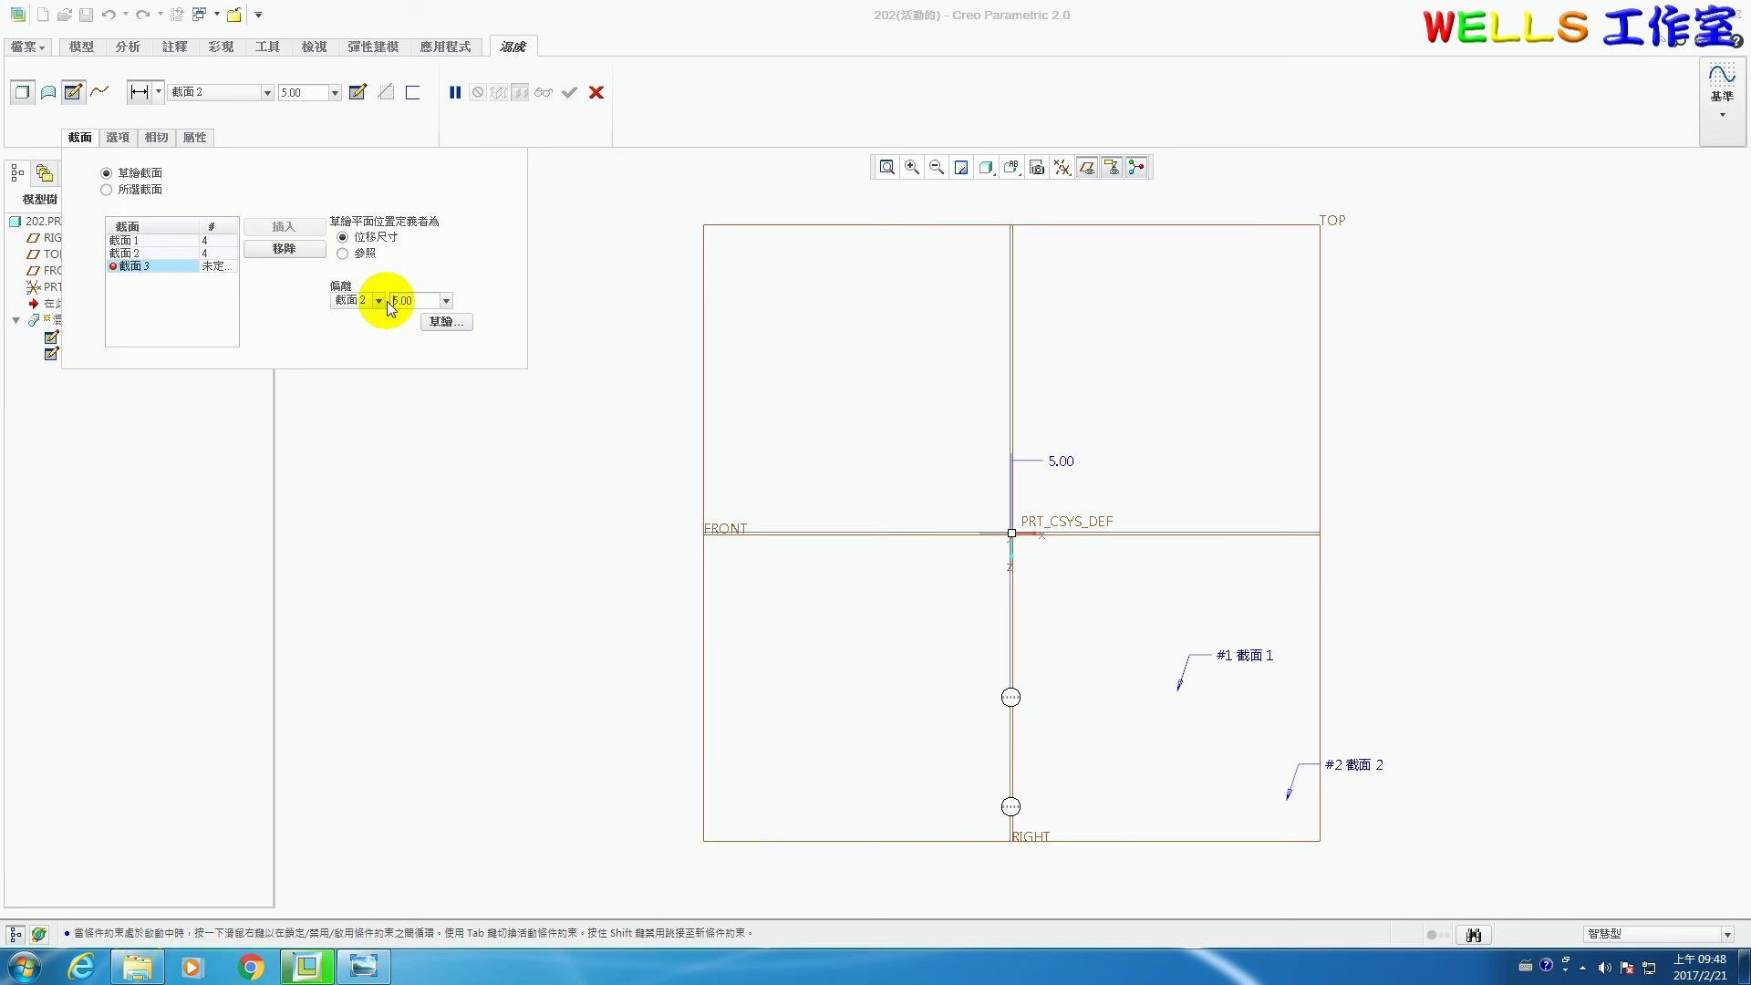
click(446, 321)
Sketch a square centred on the origin for section 3, set its width to 60 and finish the sketch.
click(345, 91)
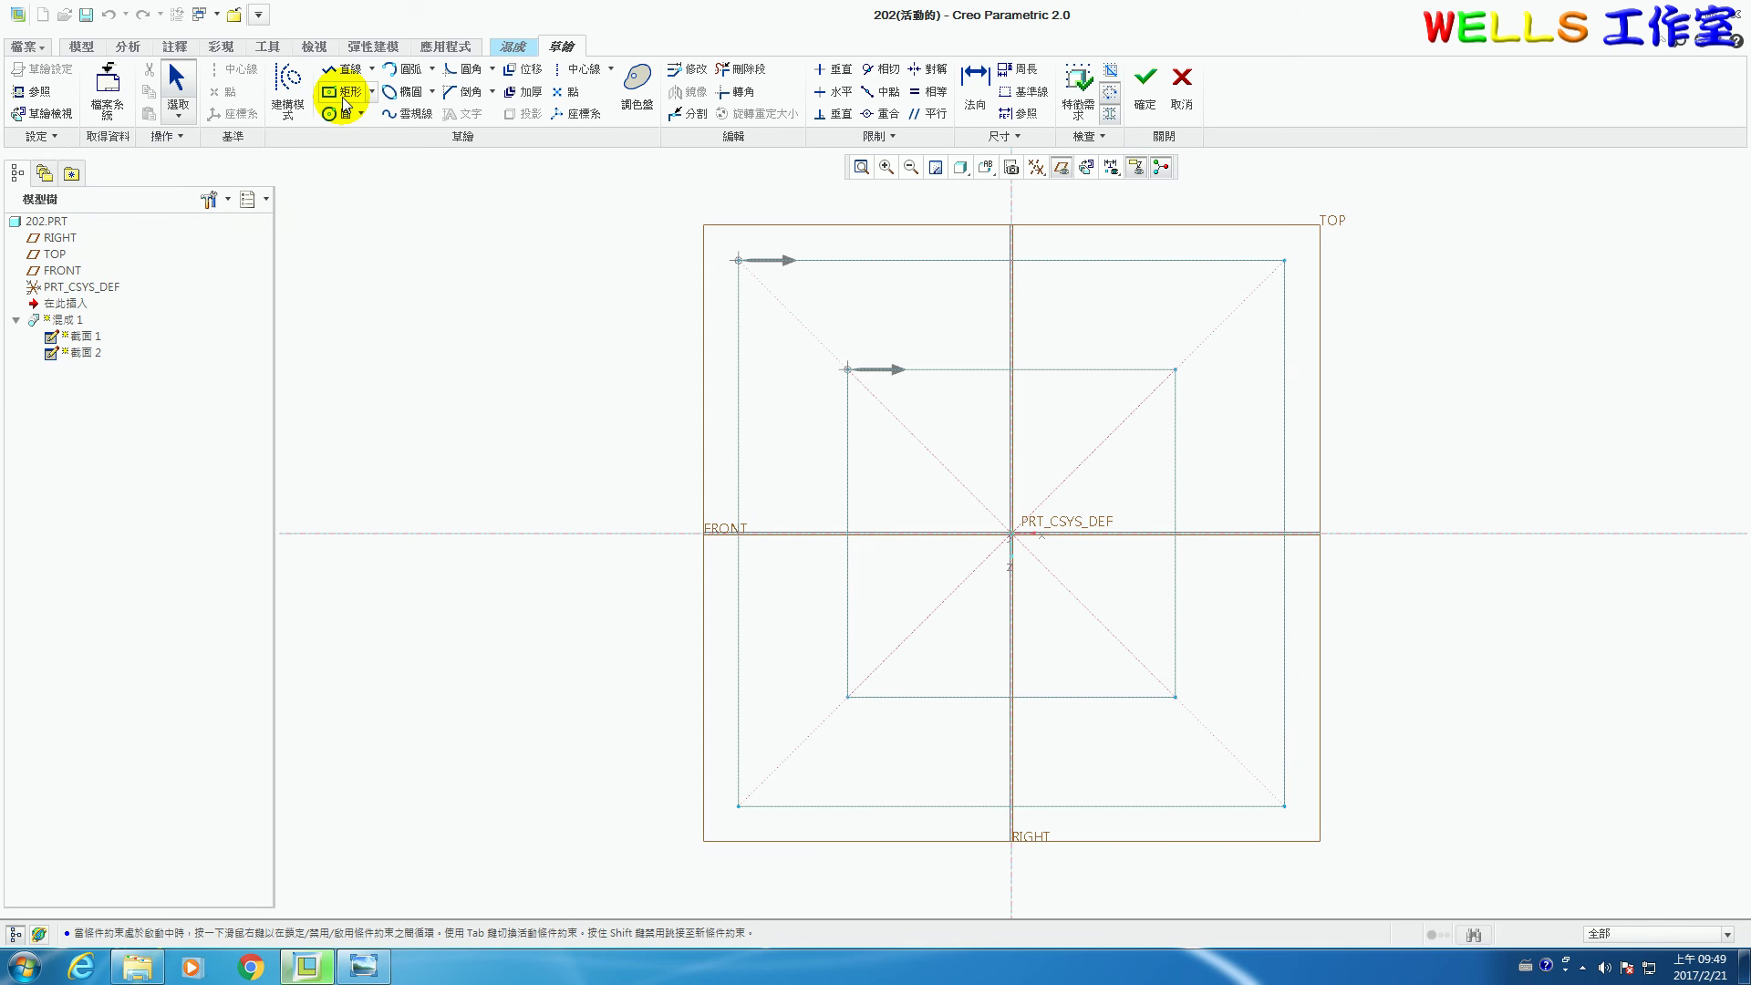
click(1014, 535)
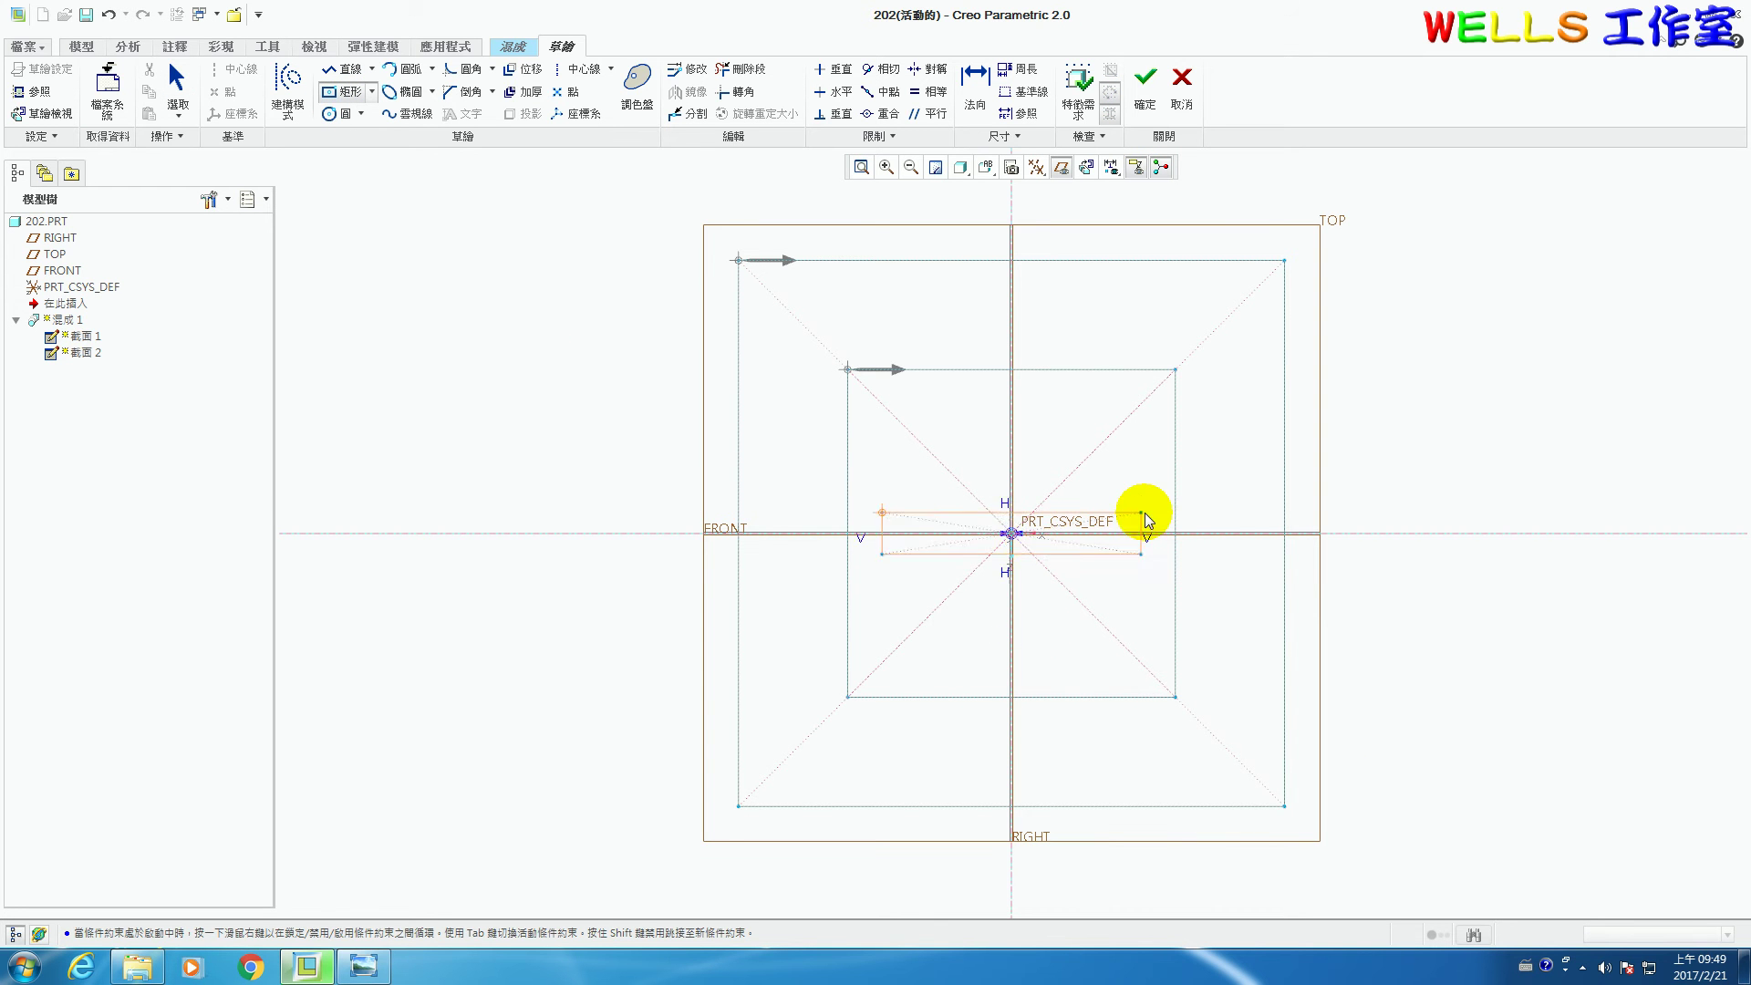
click(1097, 451)
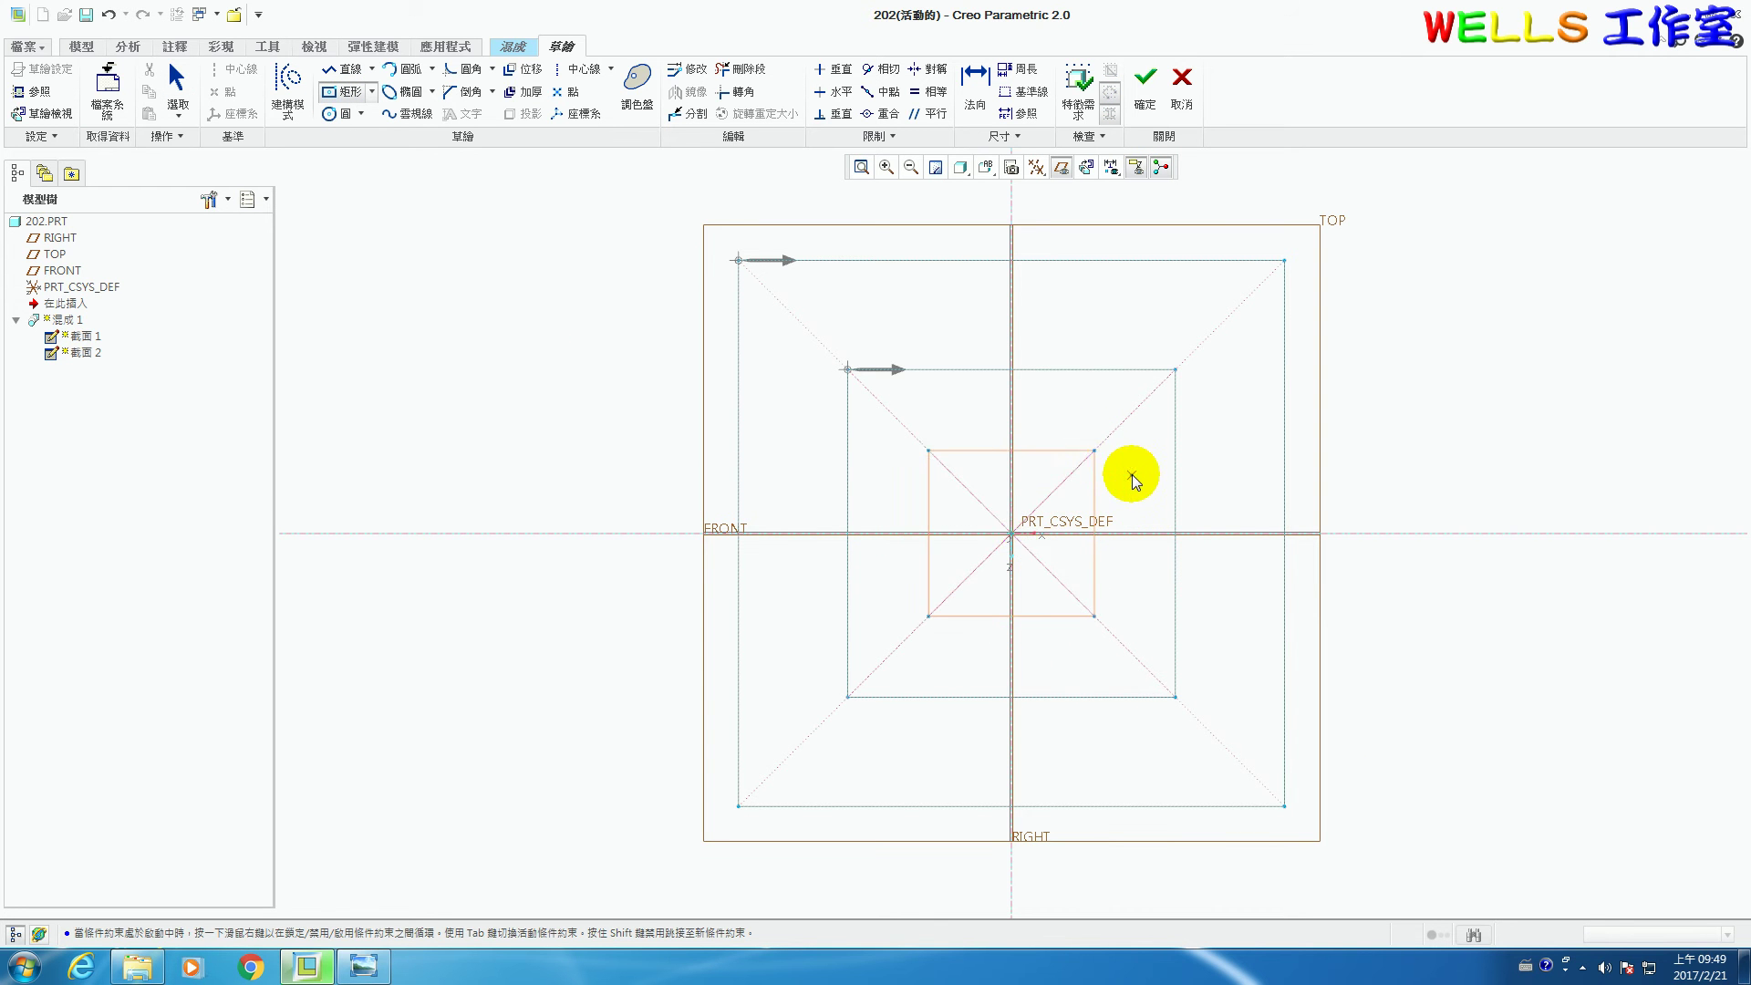
middle_click(1134, 481)
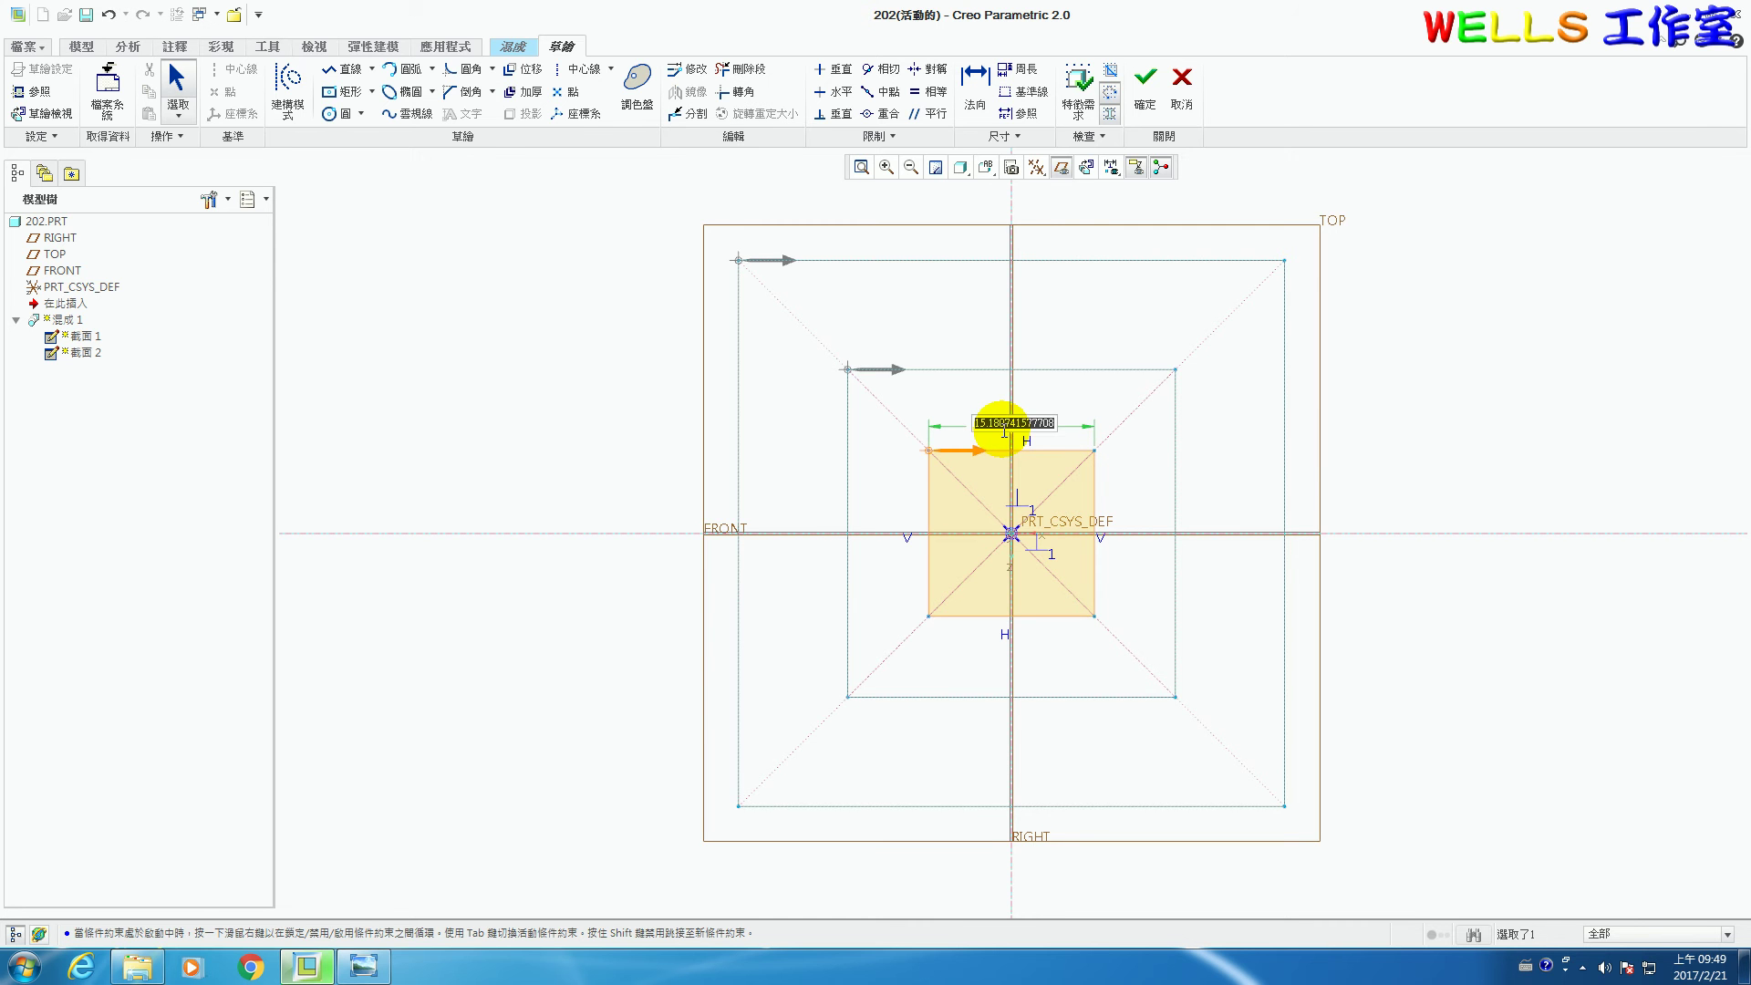
key(Return)
click(1131, 107)
Check the top portion's dimensions in the reference drawing and insert a fourth section into the blend.
click(364, 965)
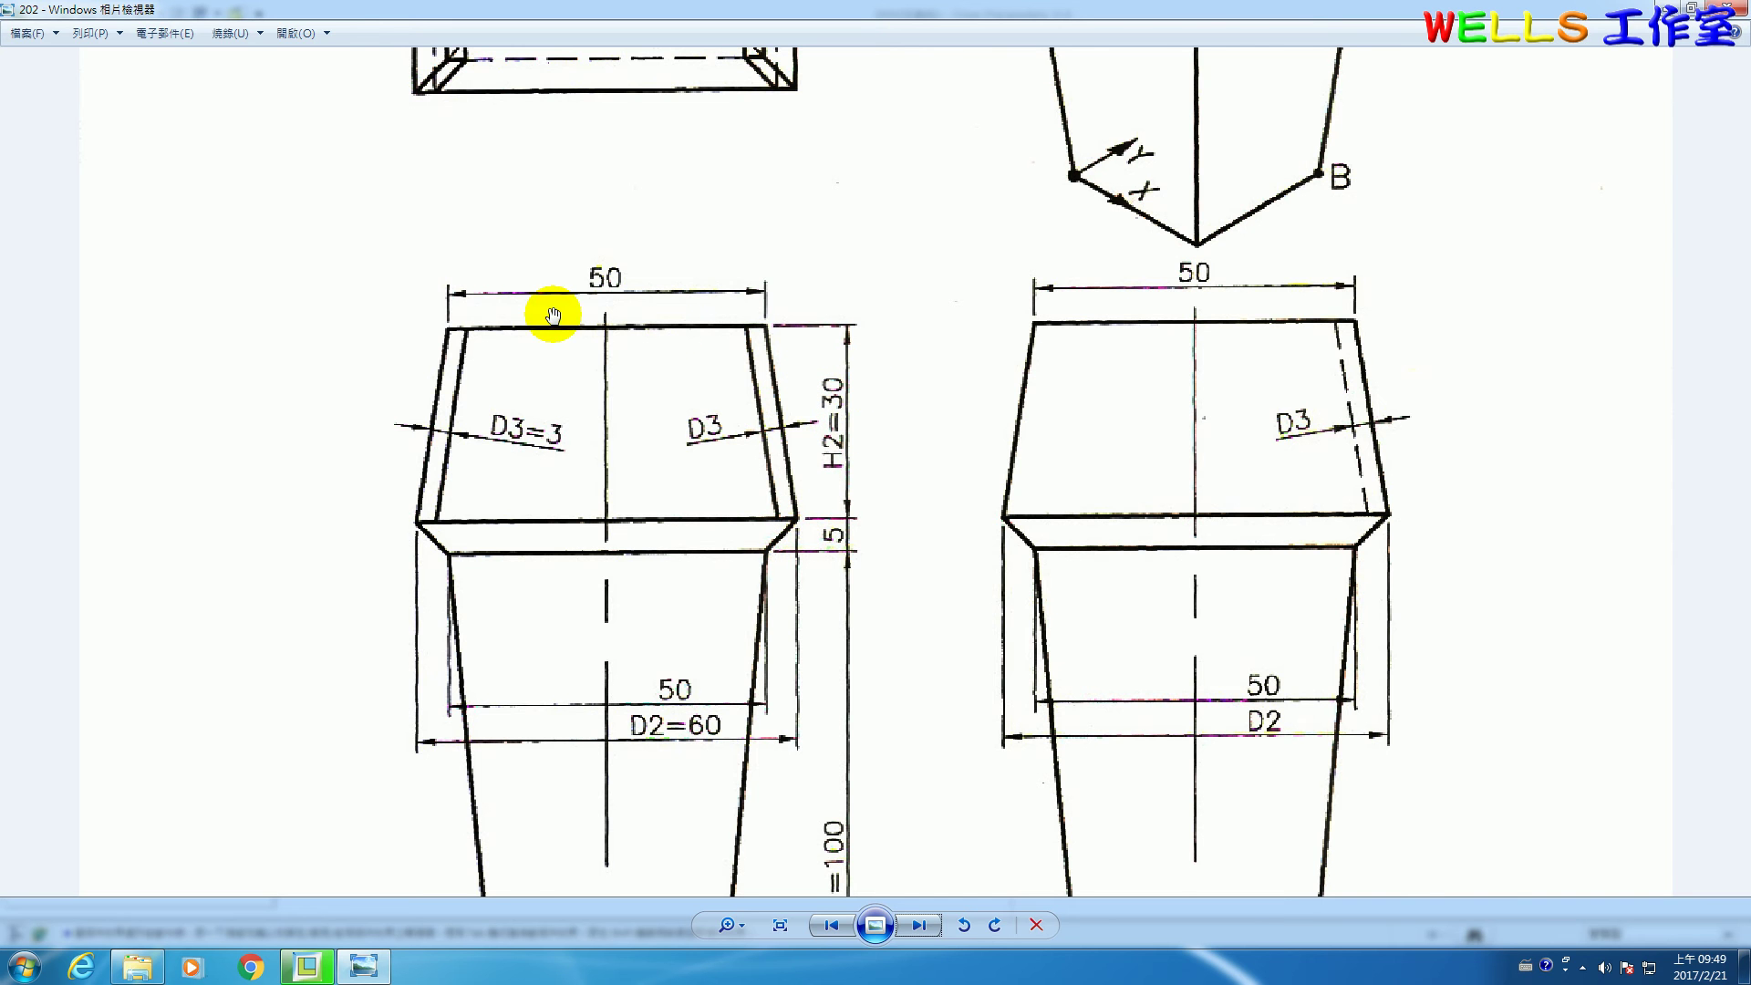
click(306, 965)
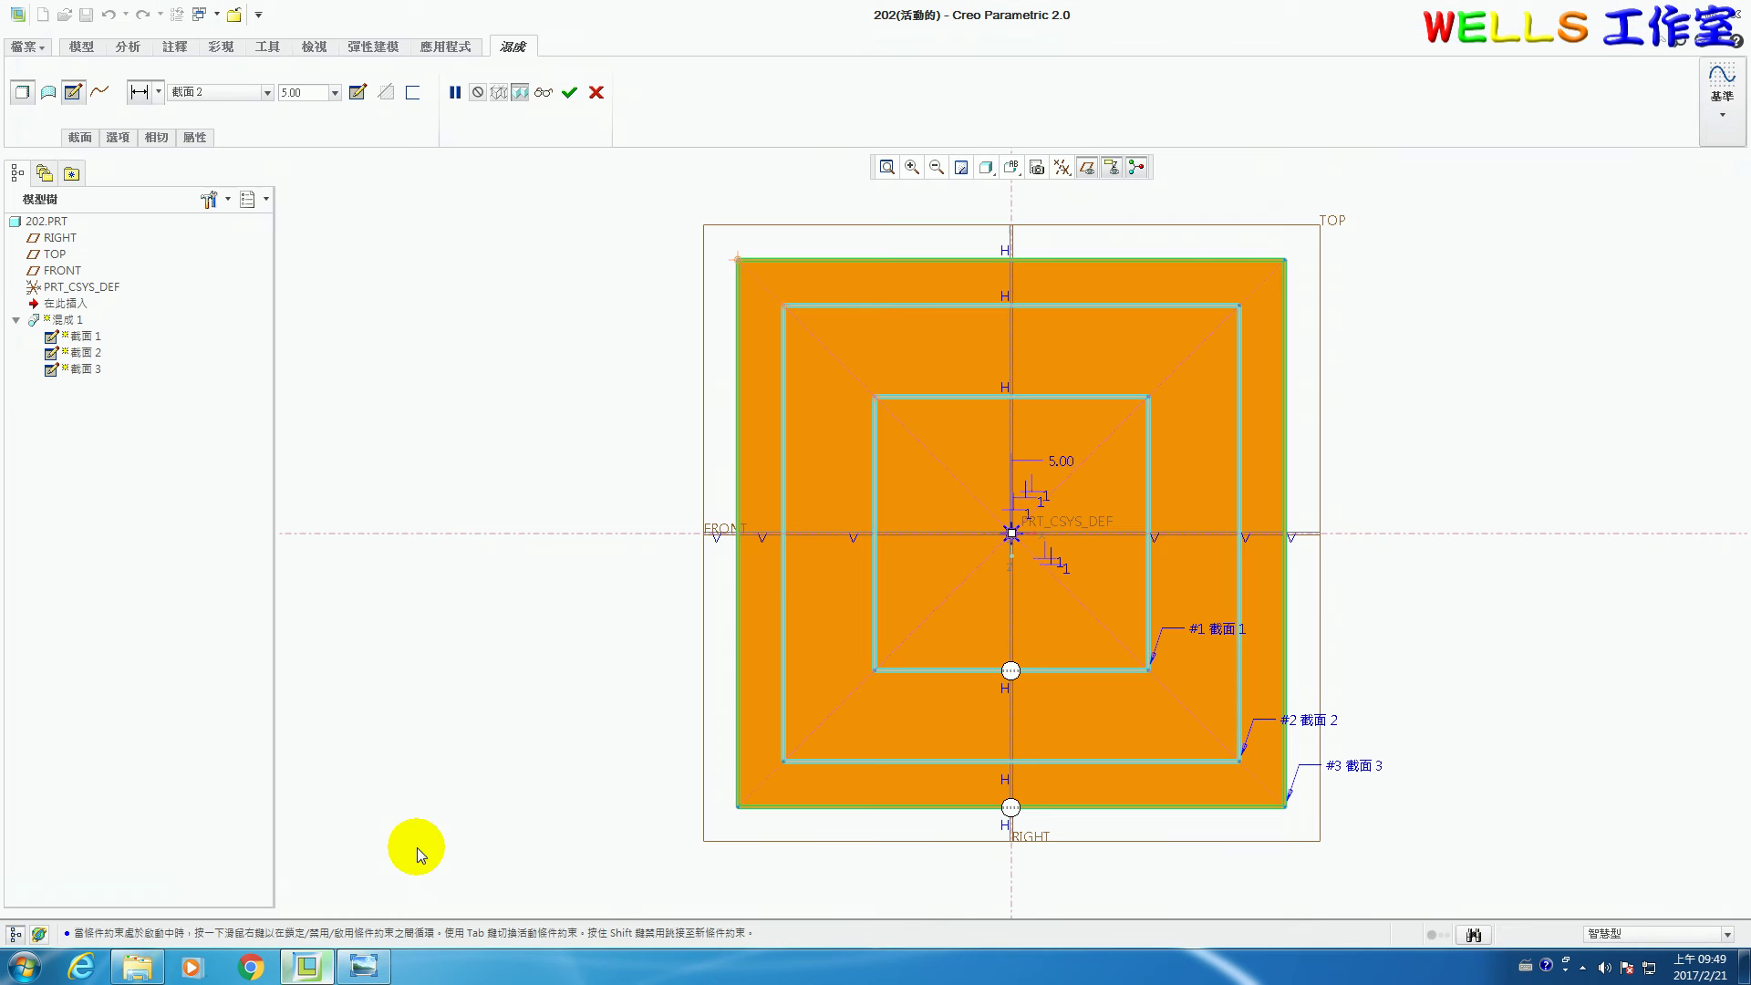
click(79, 137)
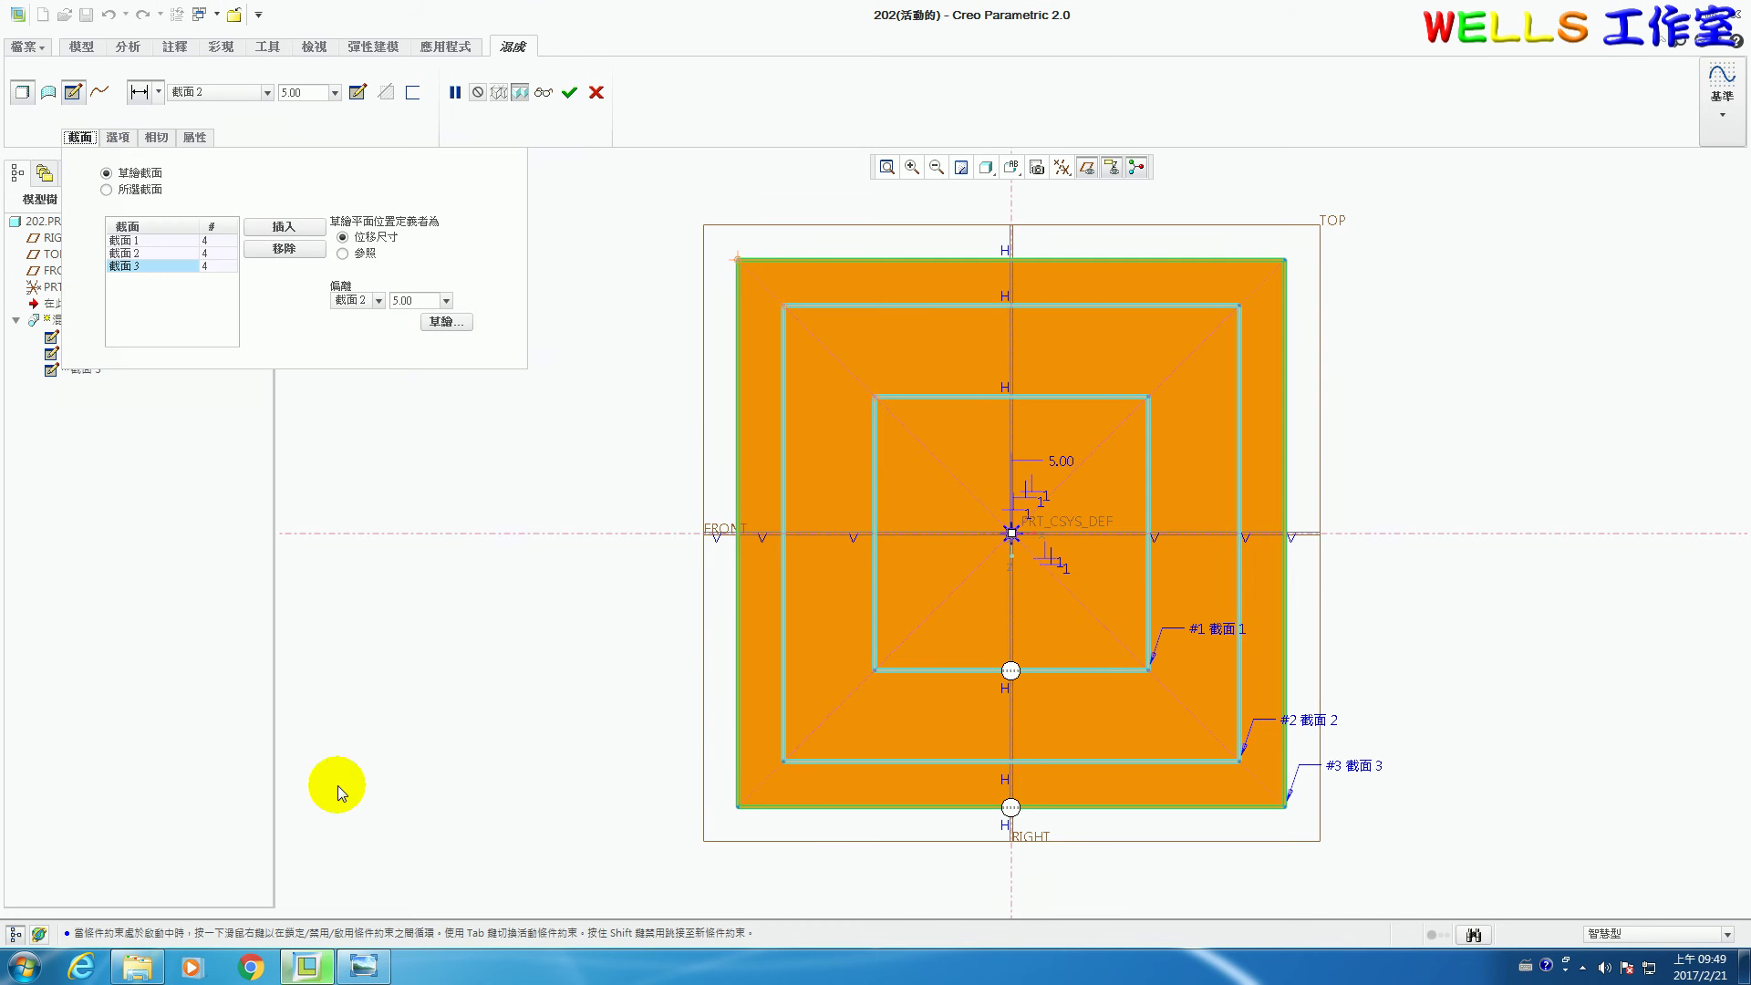
click(382, 972)
click(381, 973)
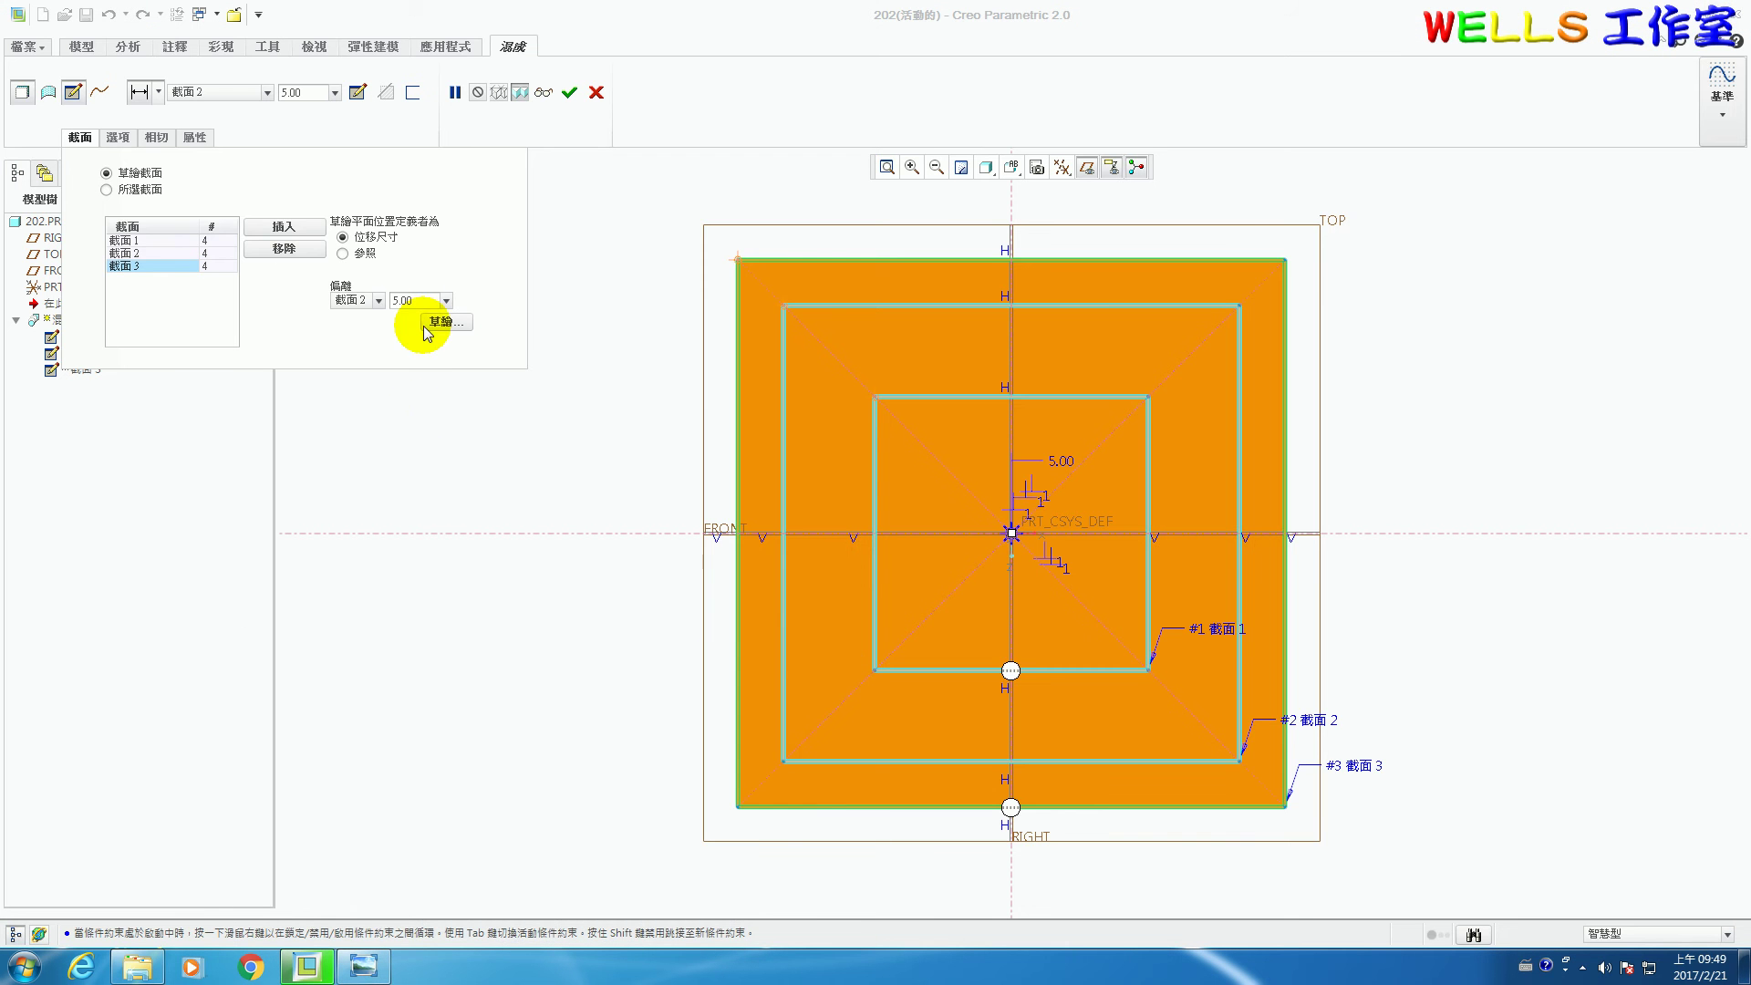
click(277, 228)
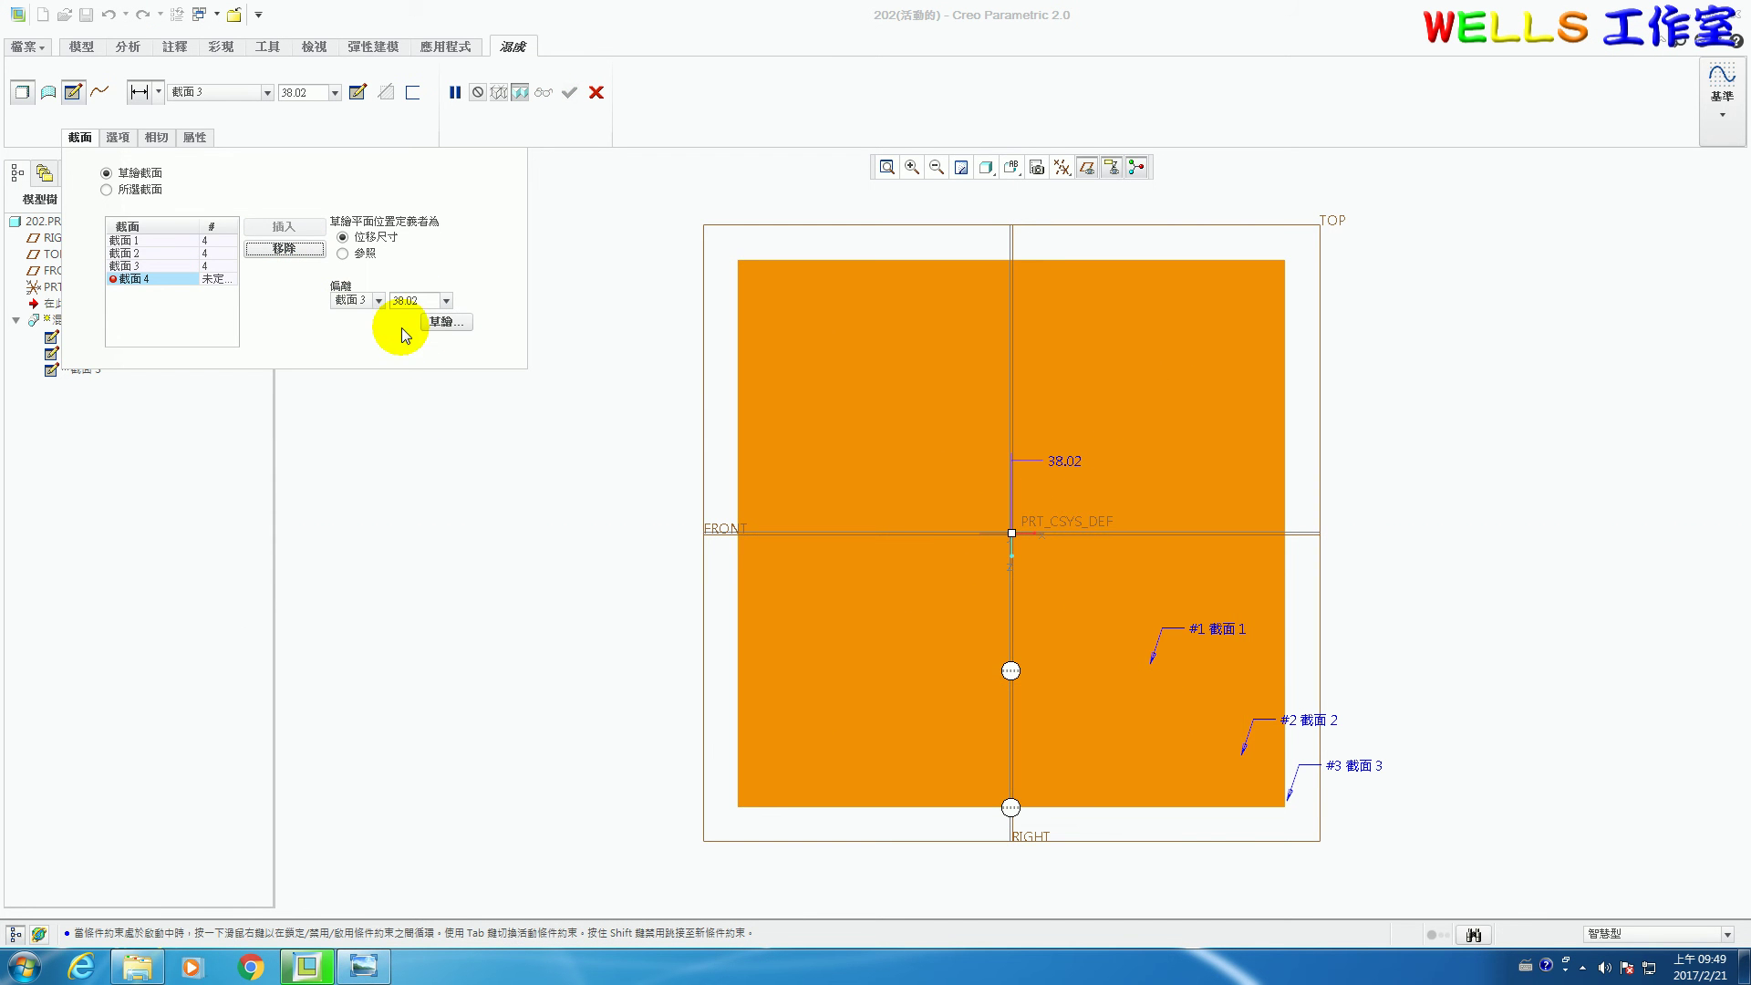
Offset section 4 from section 3 by 30 and open its sketch.
text(30)
key(Return)
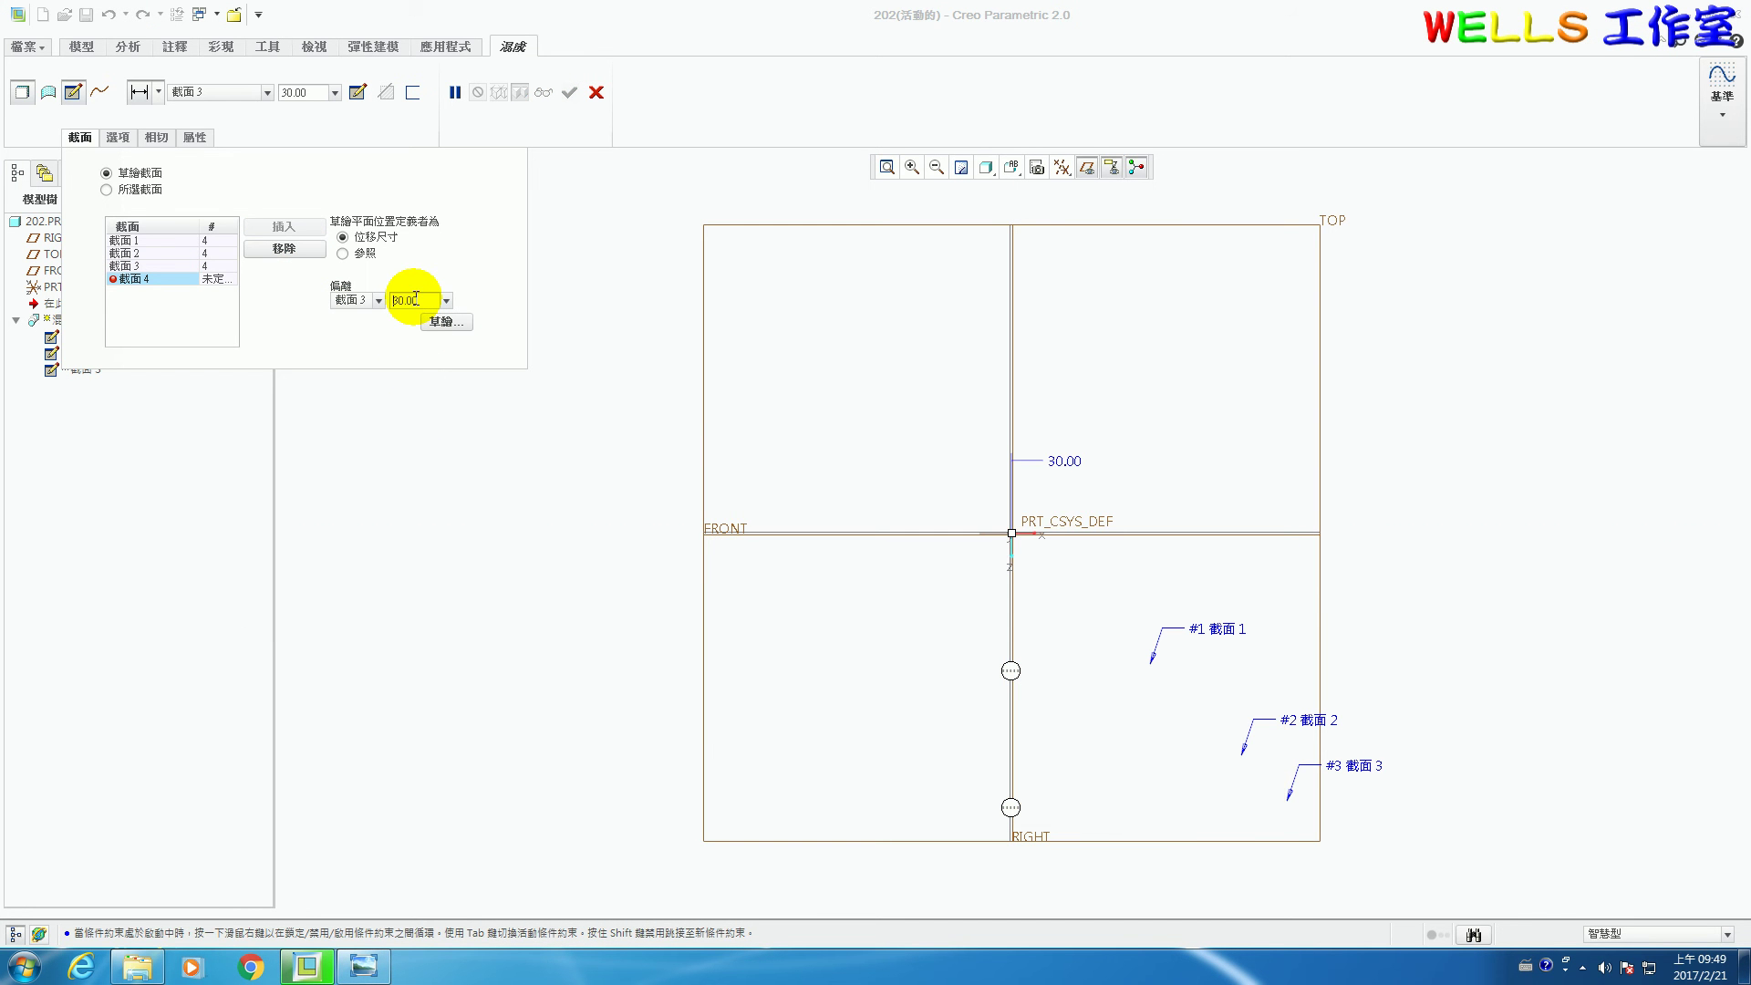
click(447, 324)
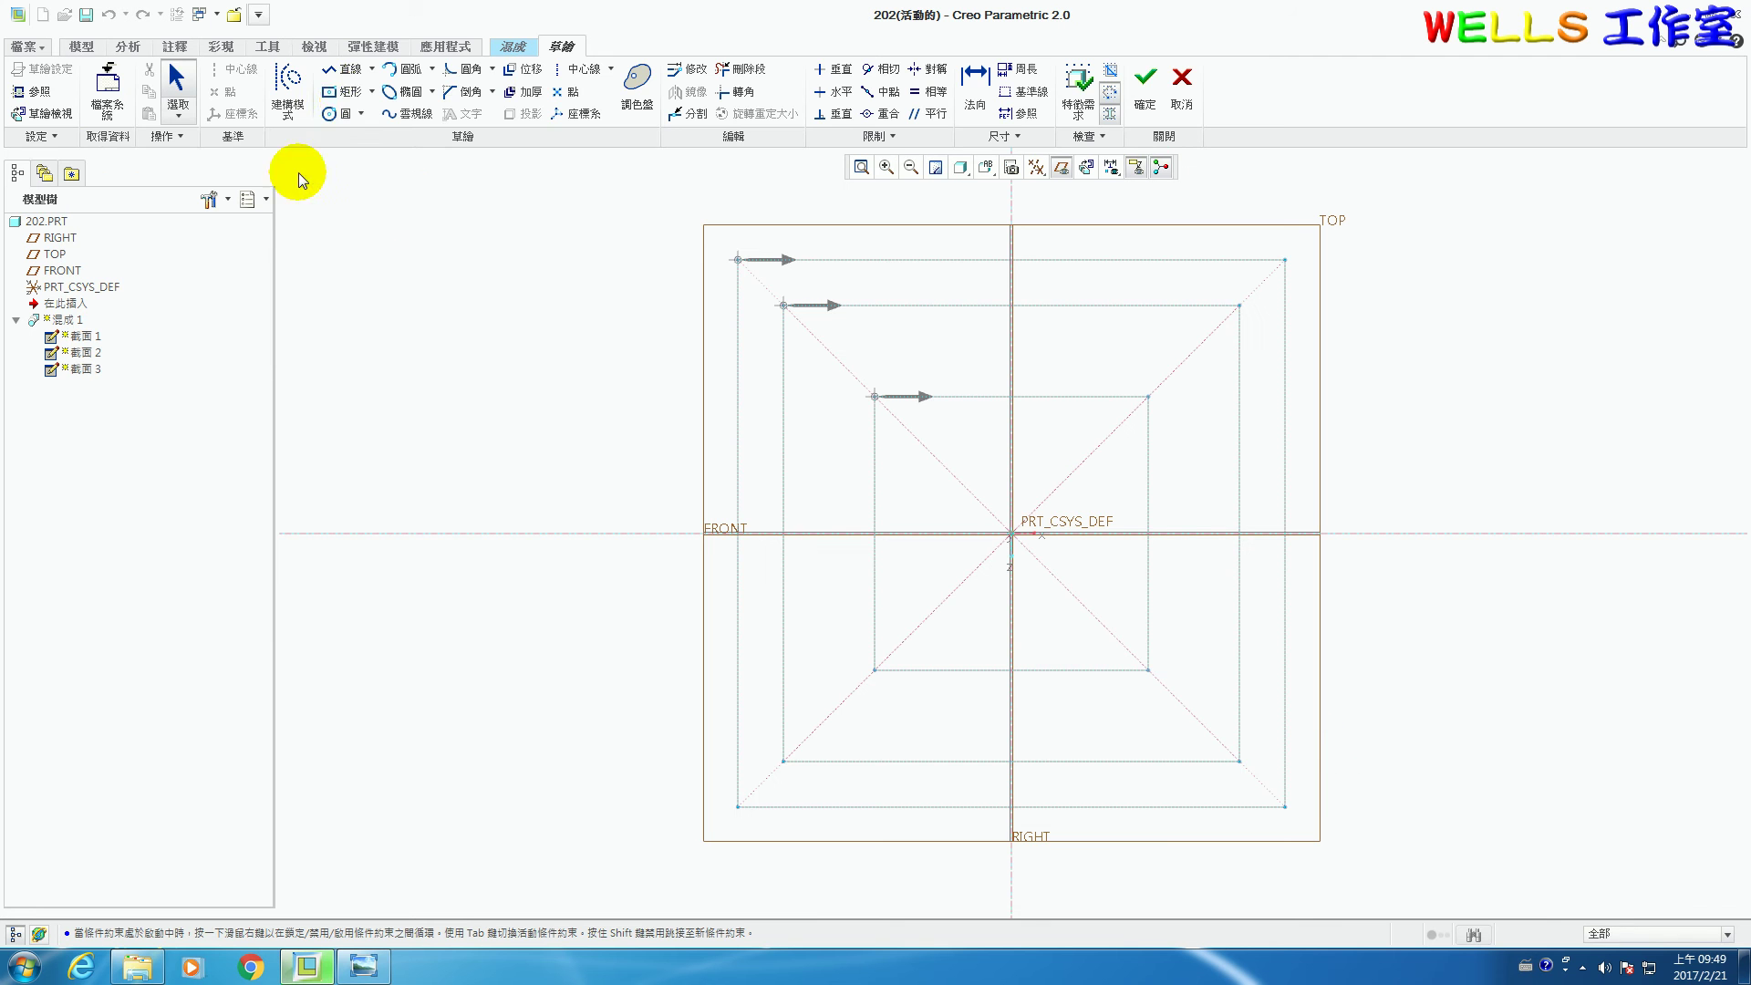
Sketch a square centred on the origin for section 4, set its width to 50 and finish the sketch.
click(345, 91)
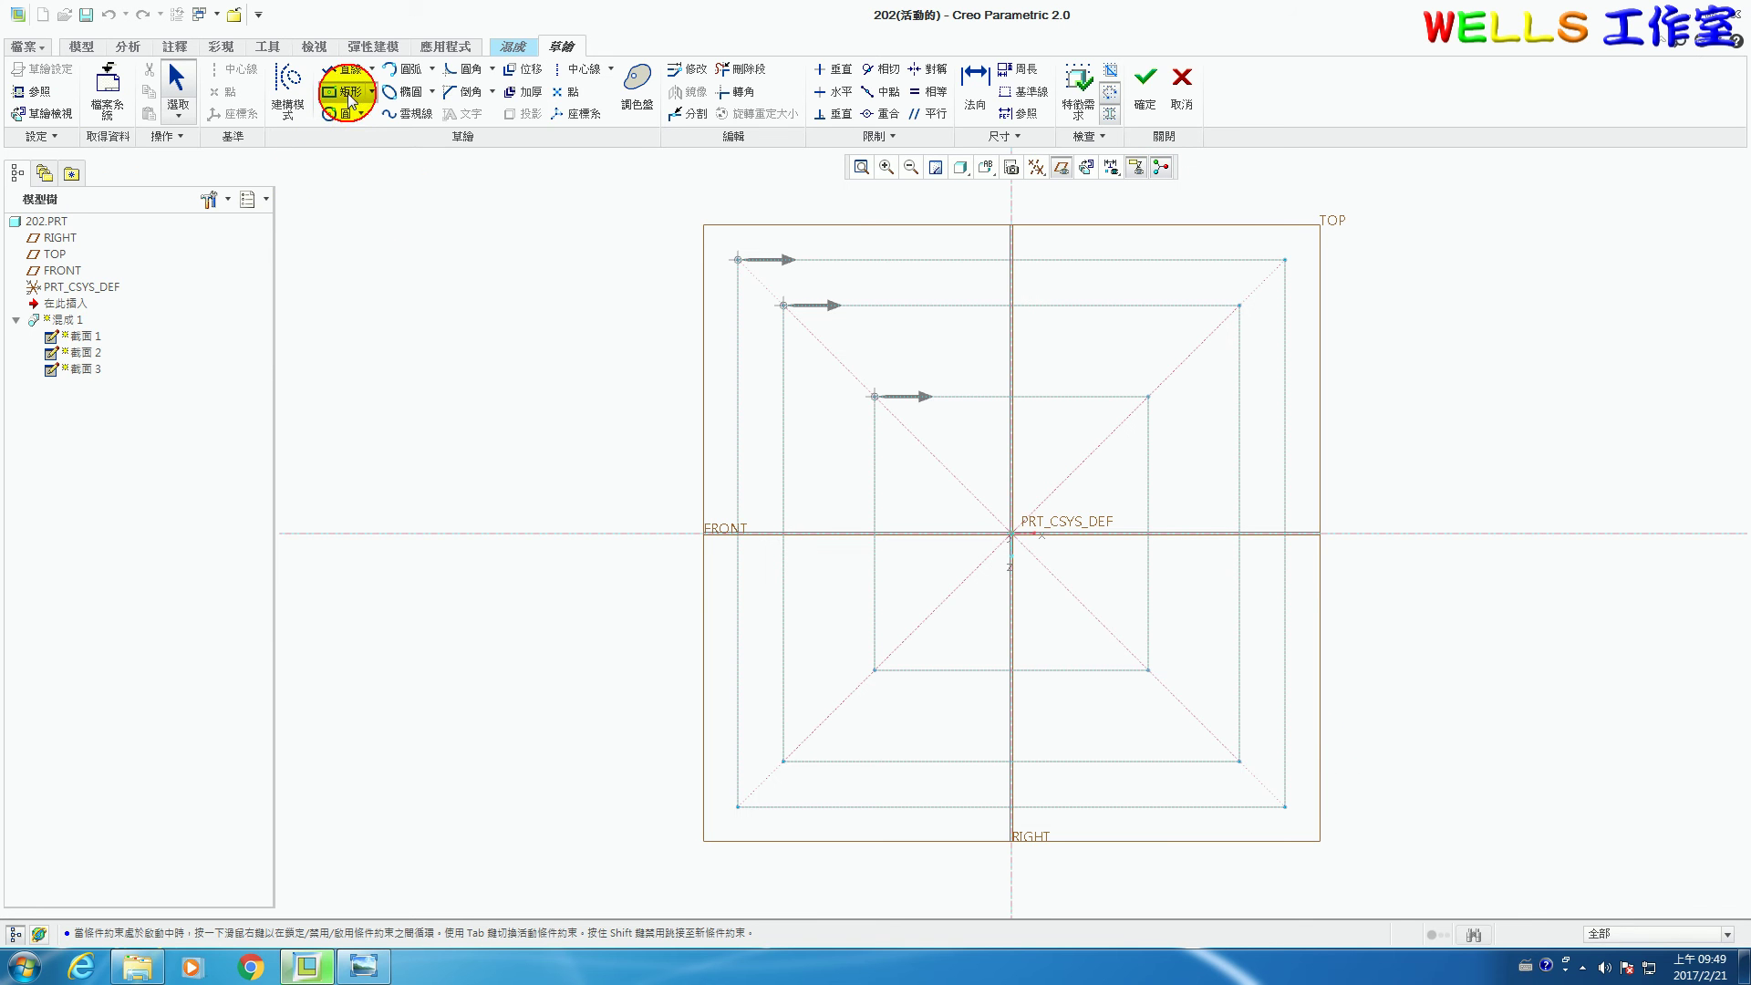
click(1014, 536)
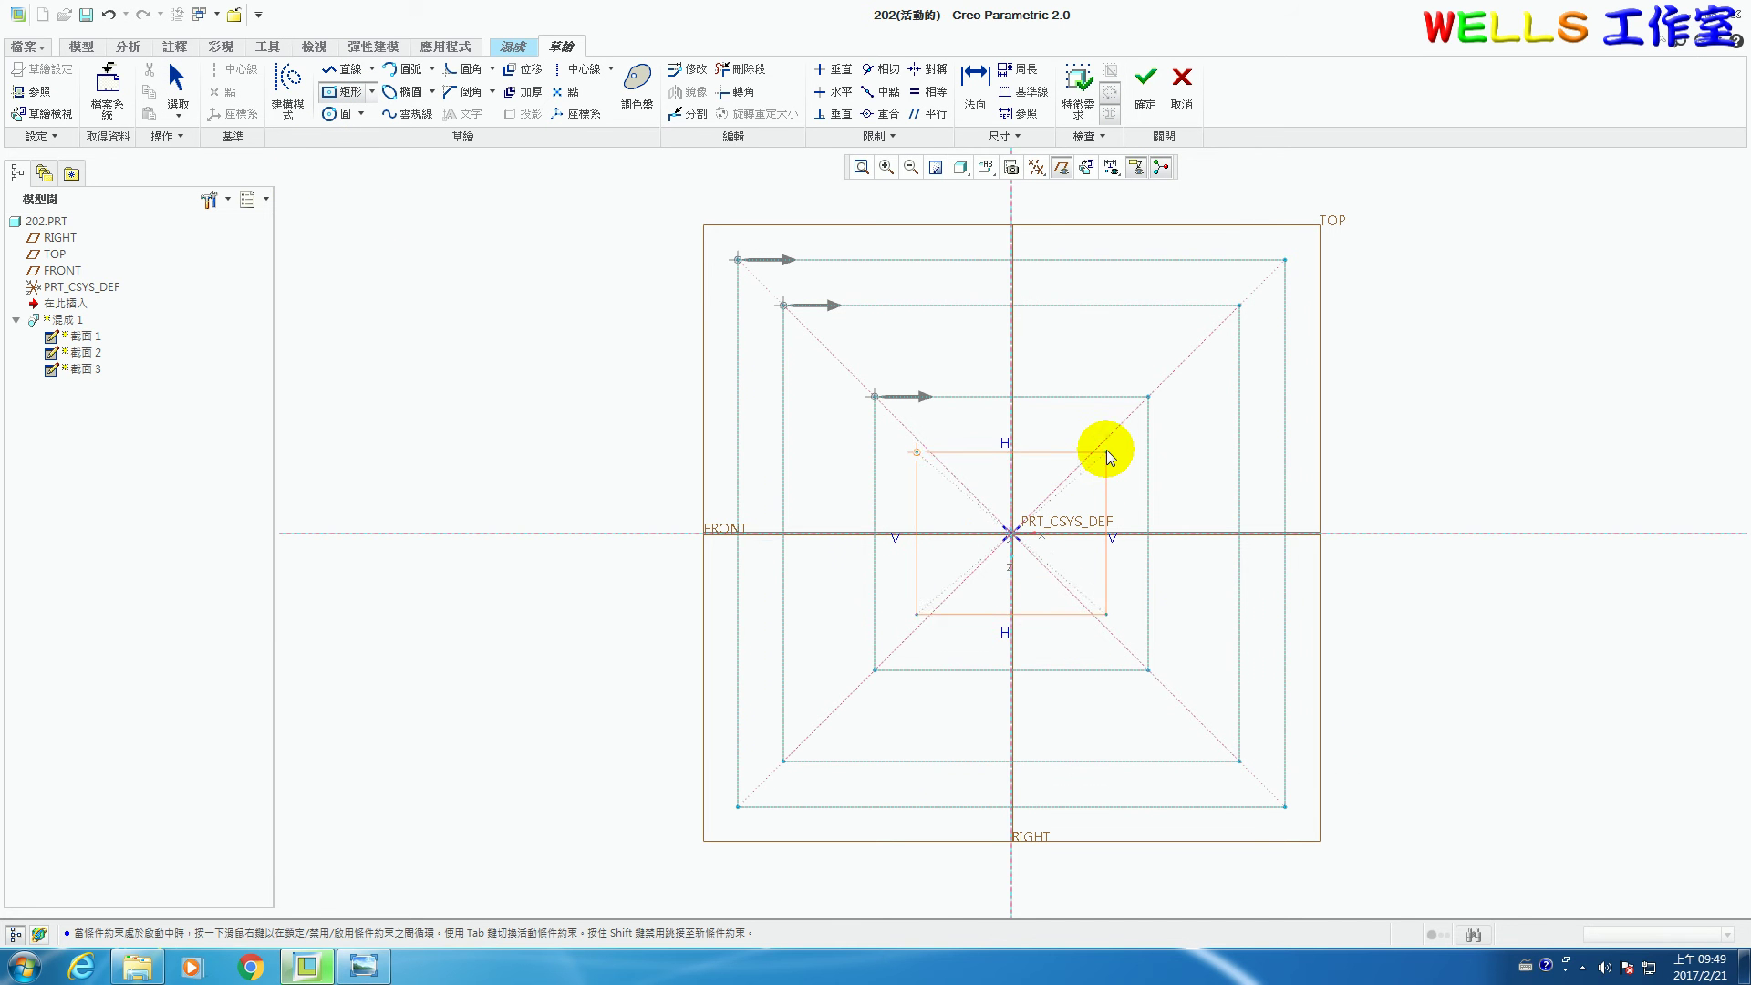
click(1110, 444)
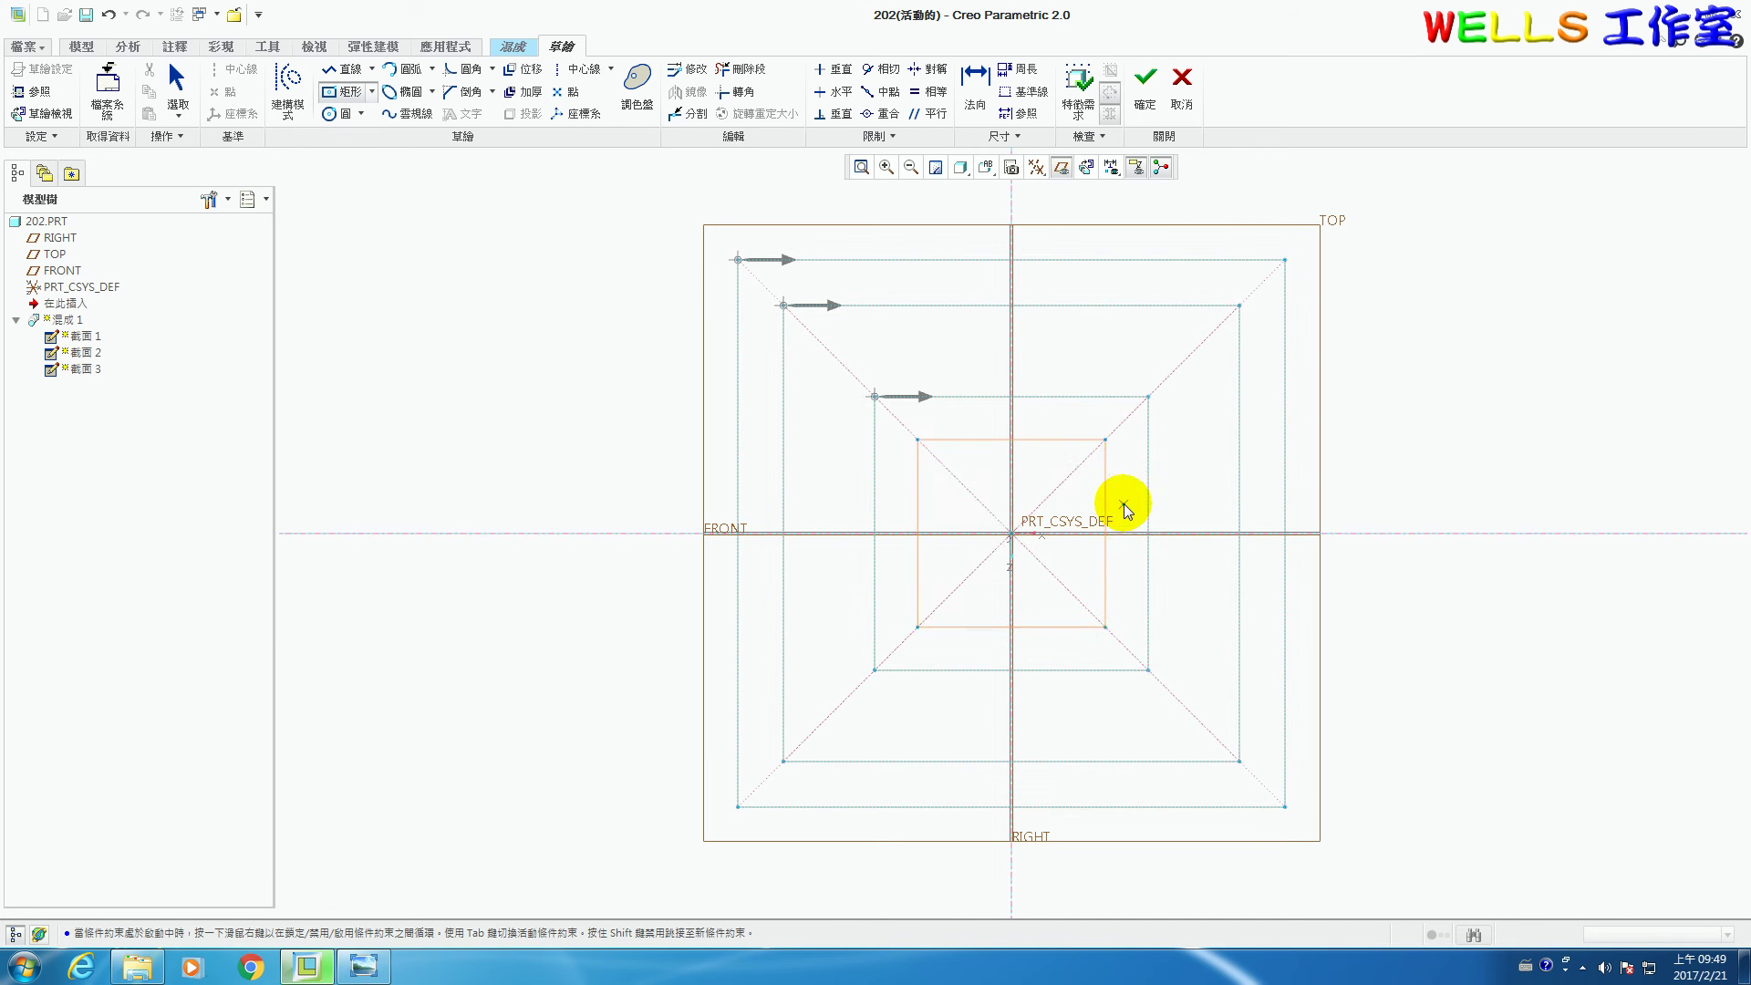
middle_click(1094, 475)
double_click(995, 415)
text(50)
key(Return)
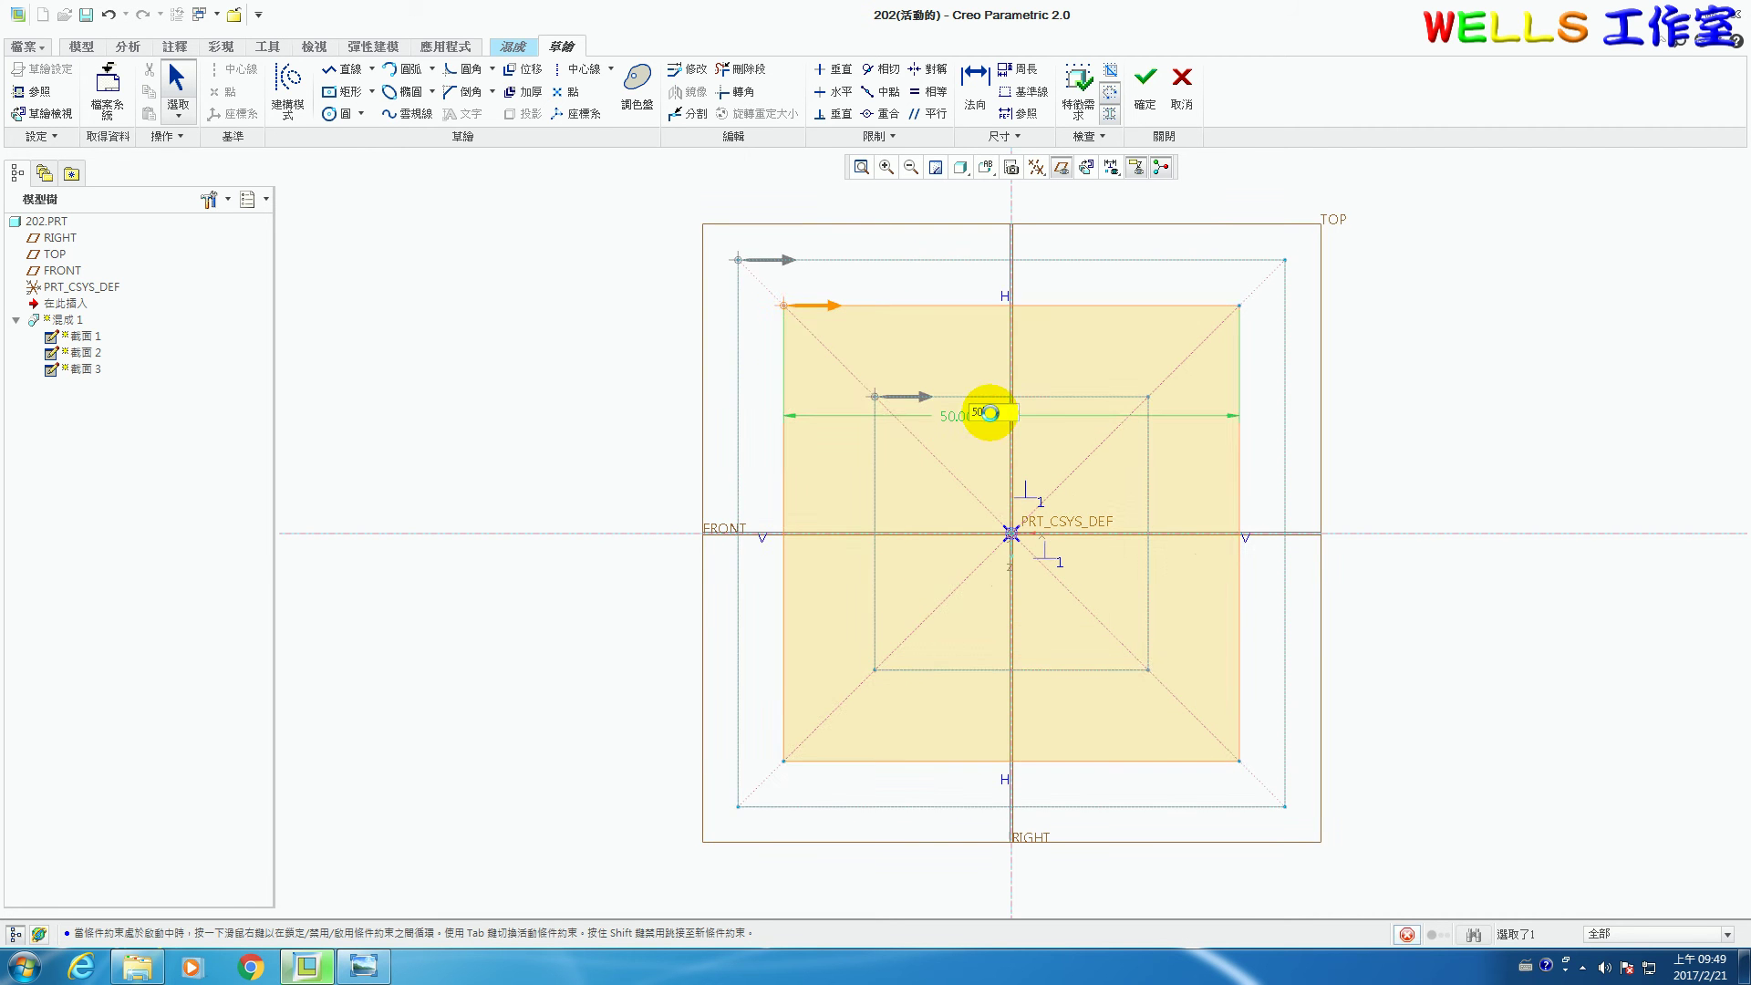
click(1145, 82)
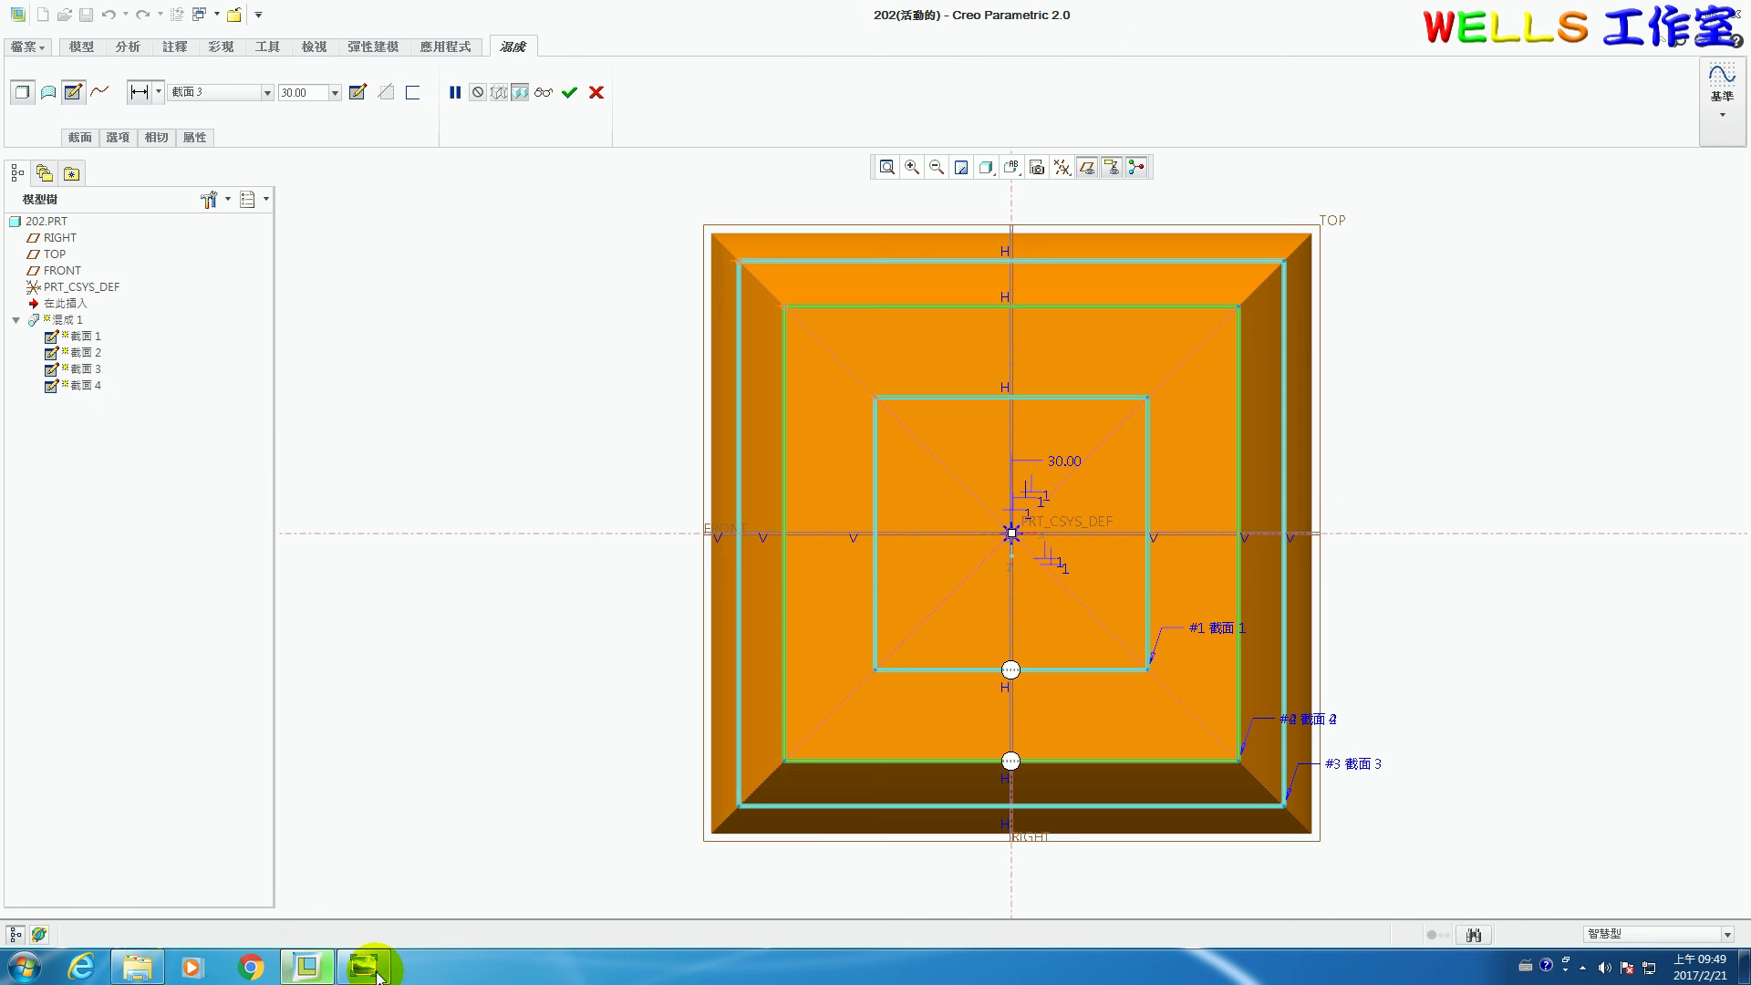
Check the top portion in the reference drawing, then set the blended surfaces to straight and complete the blend.
right_click(308, 965)
click(363, 966)
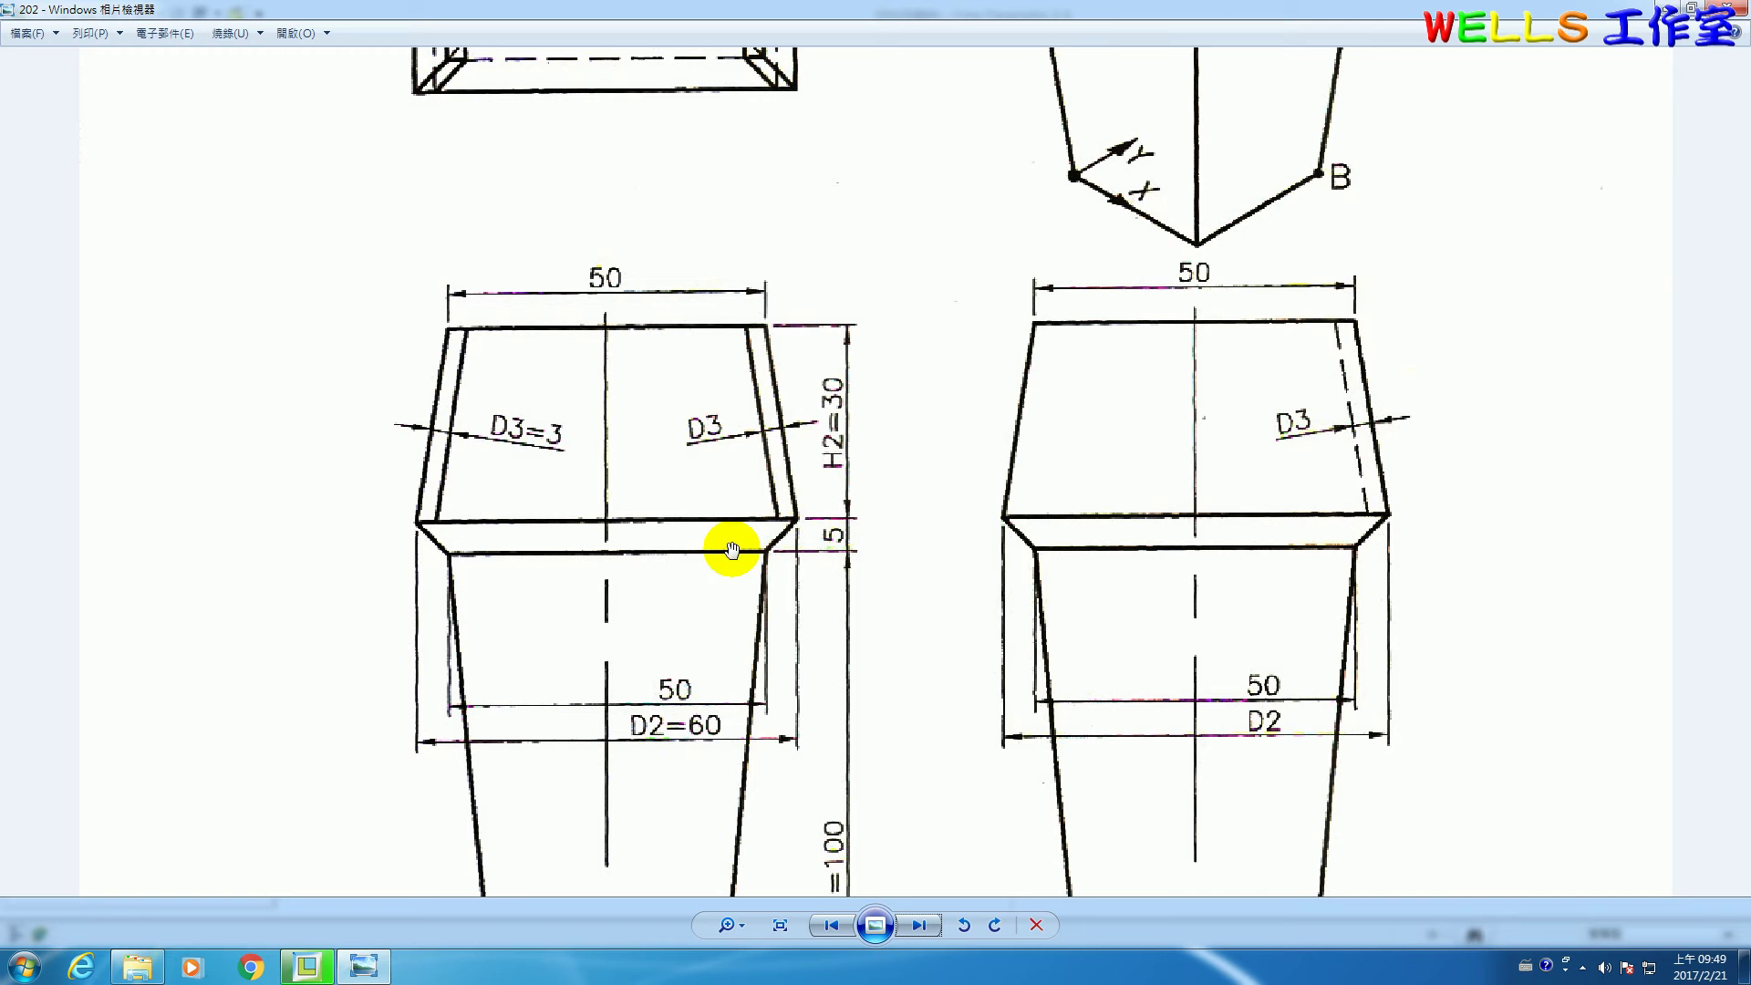
click(307, 965)
click(557, 459)
key(ctrl+d)
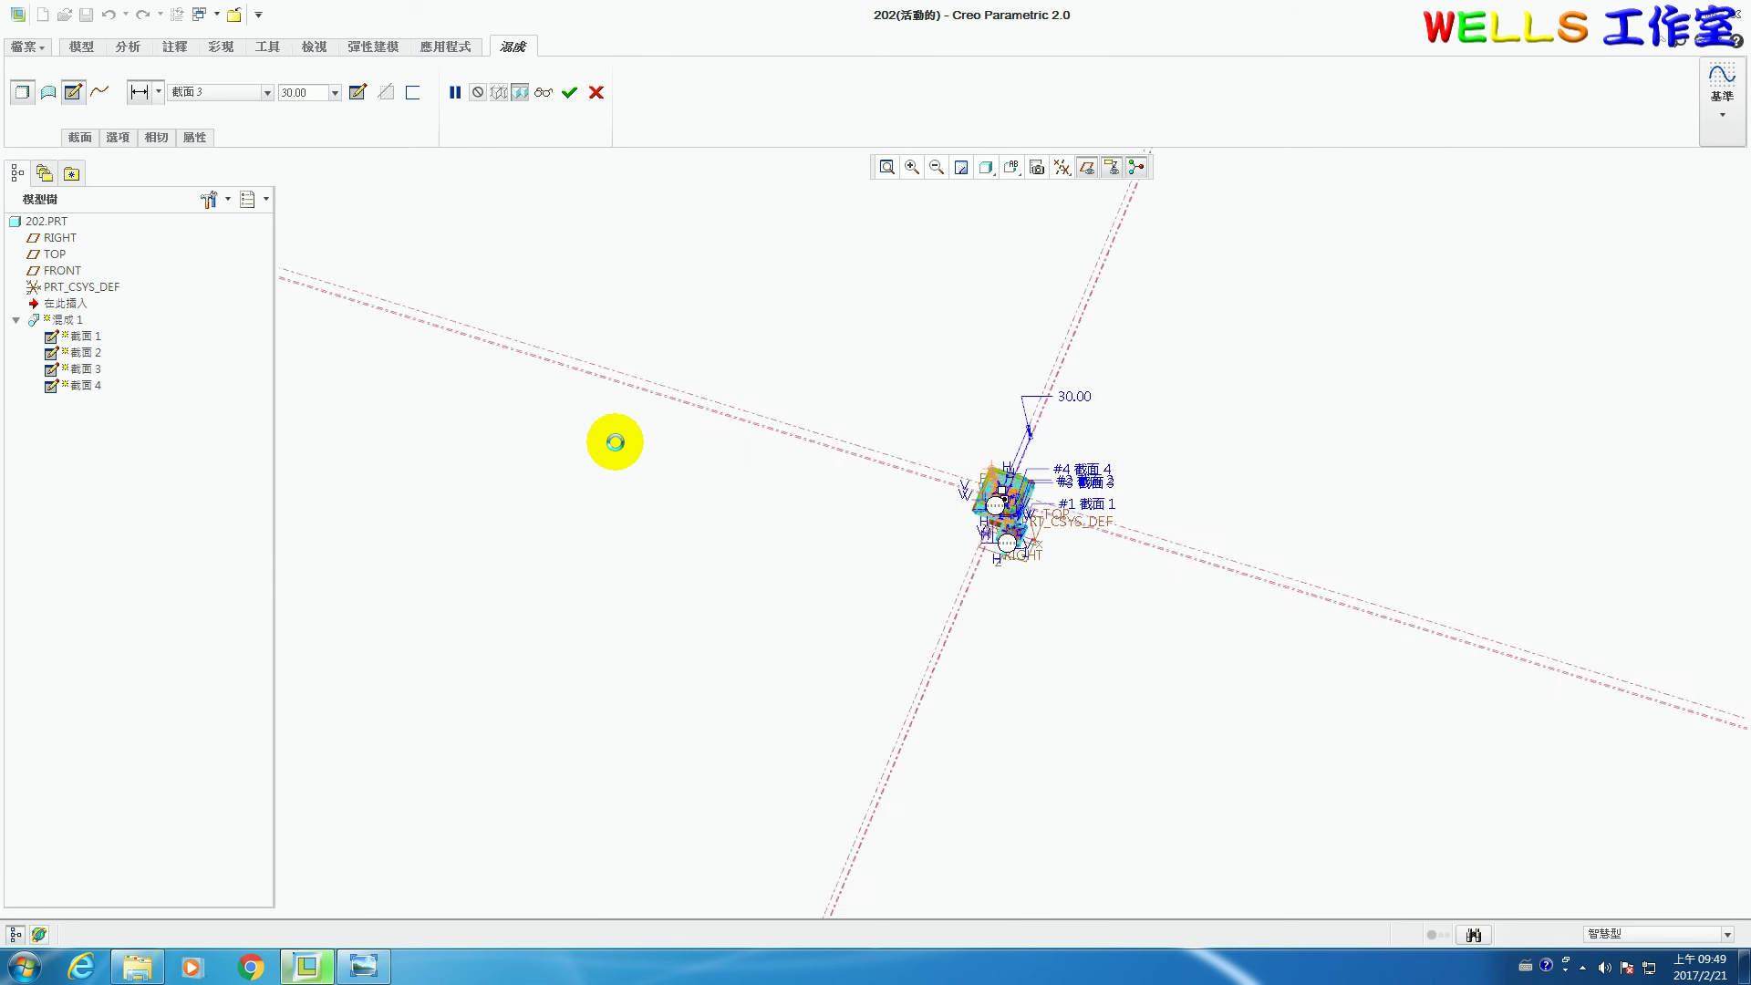
scroll(1076, 468, up, 5)
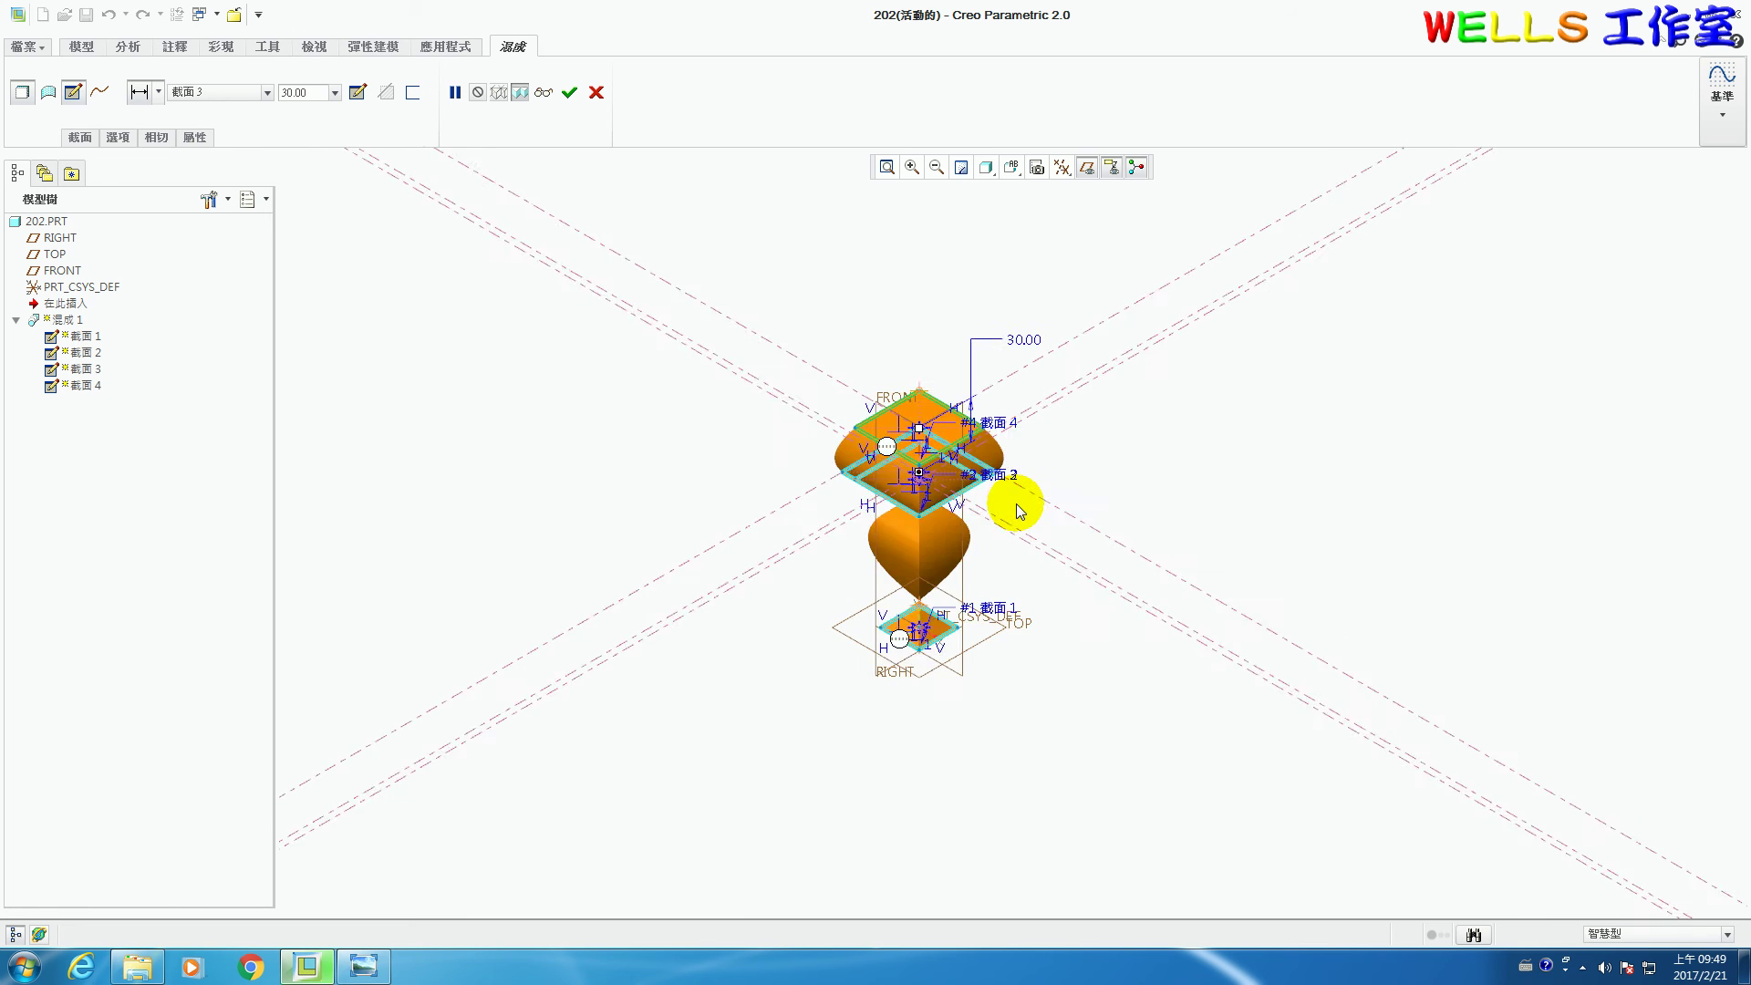
click(118, 137)
click(122, 182)
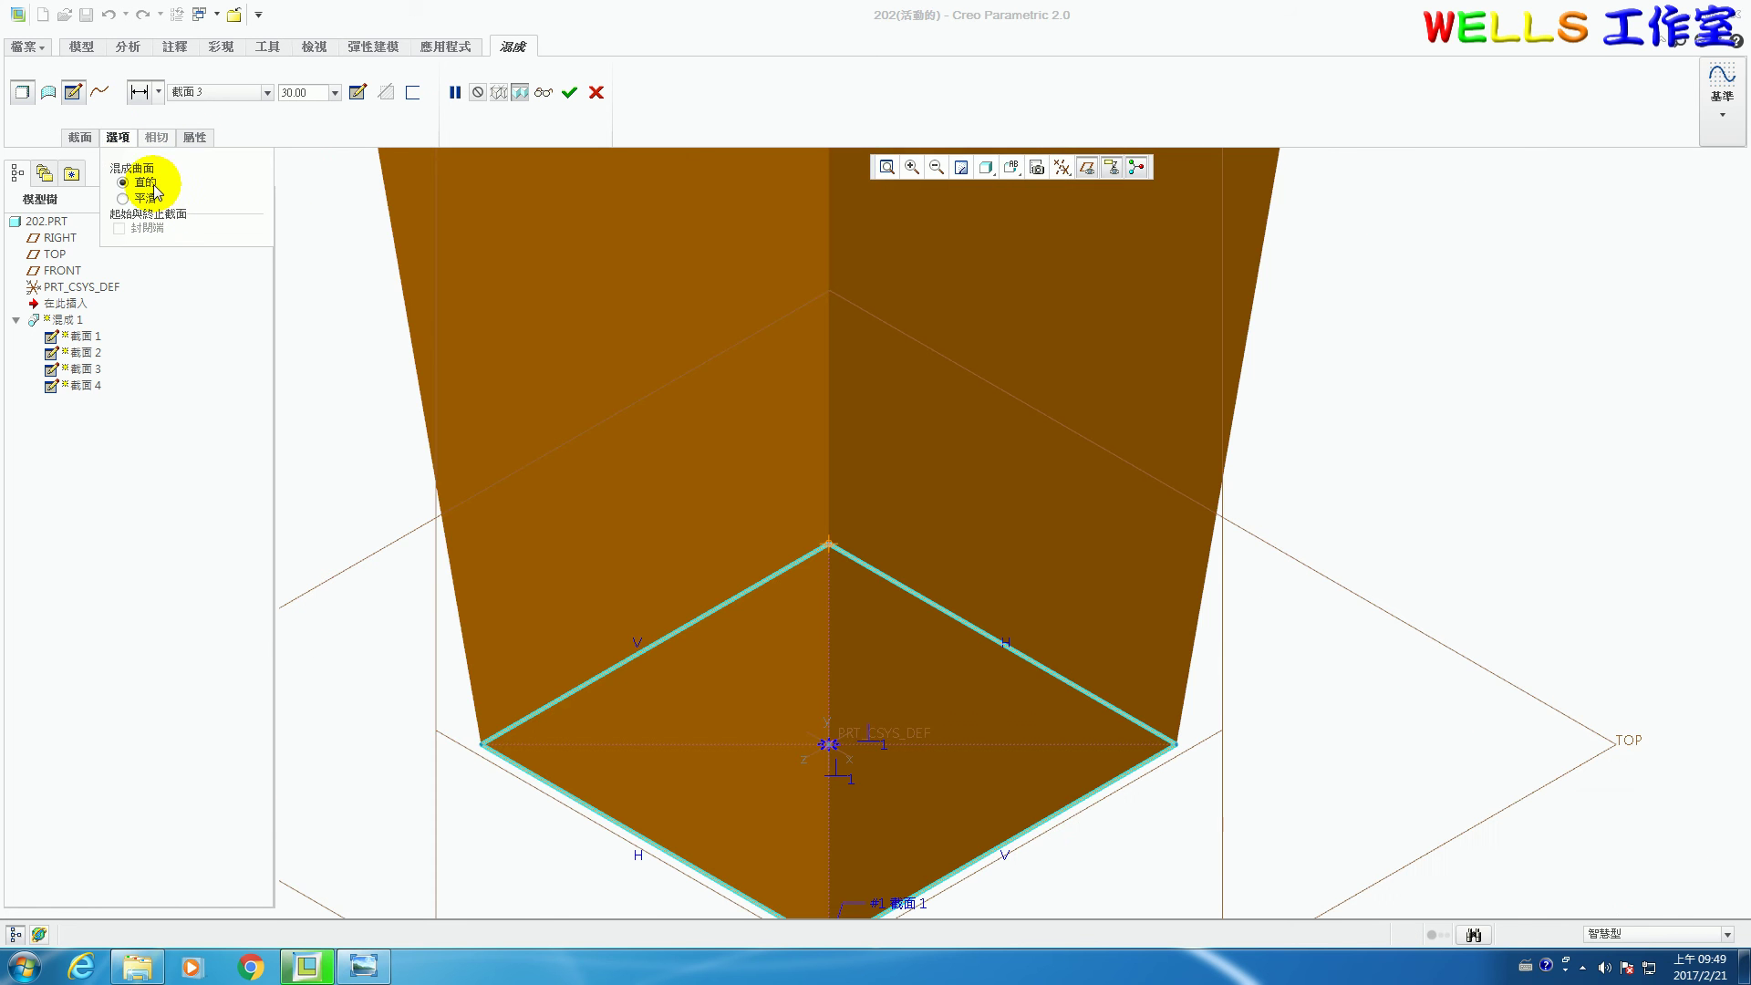
click(573, 94)
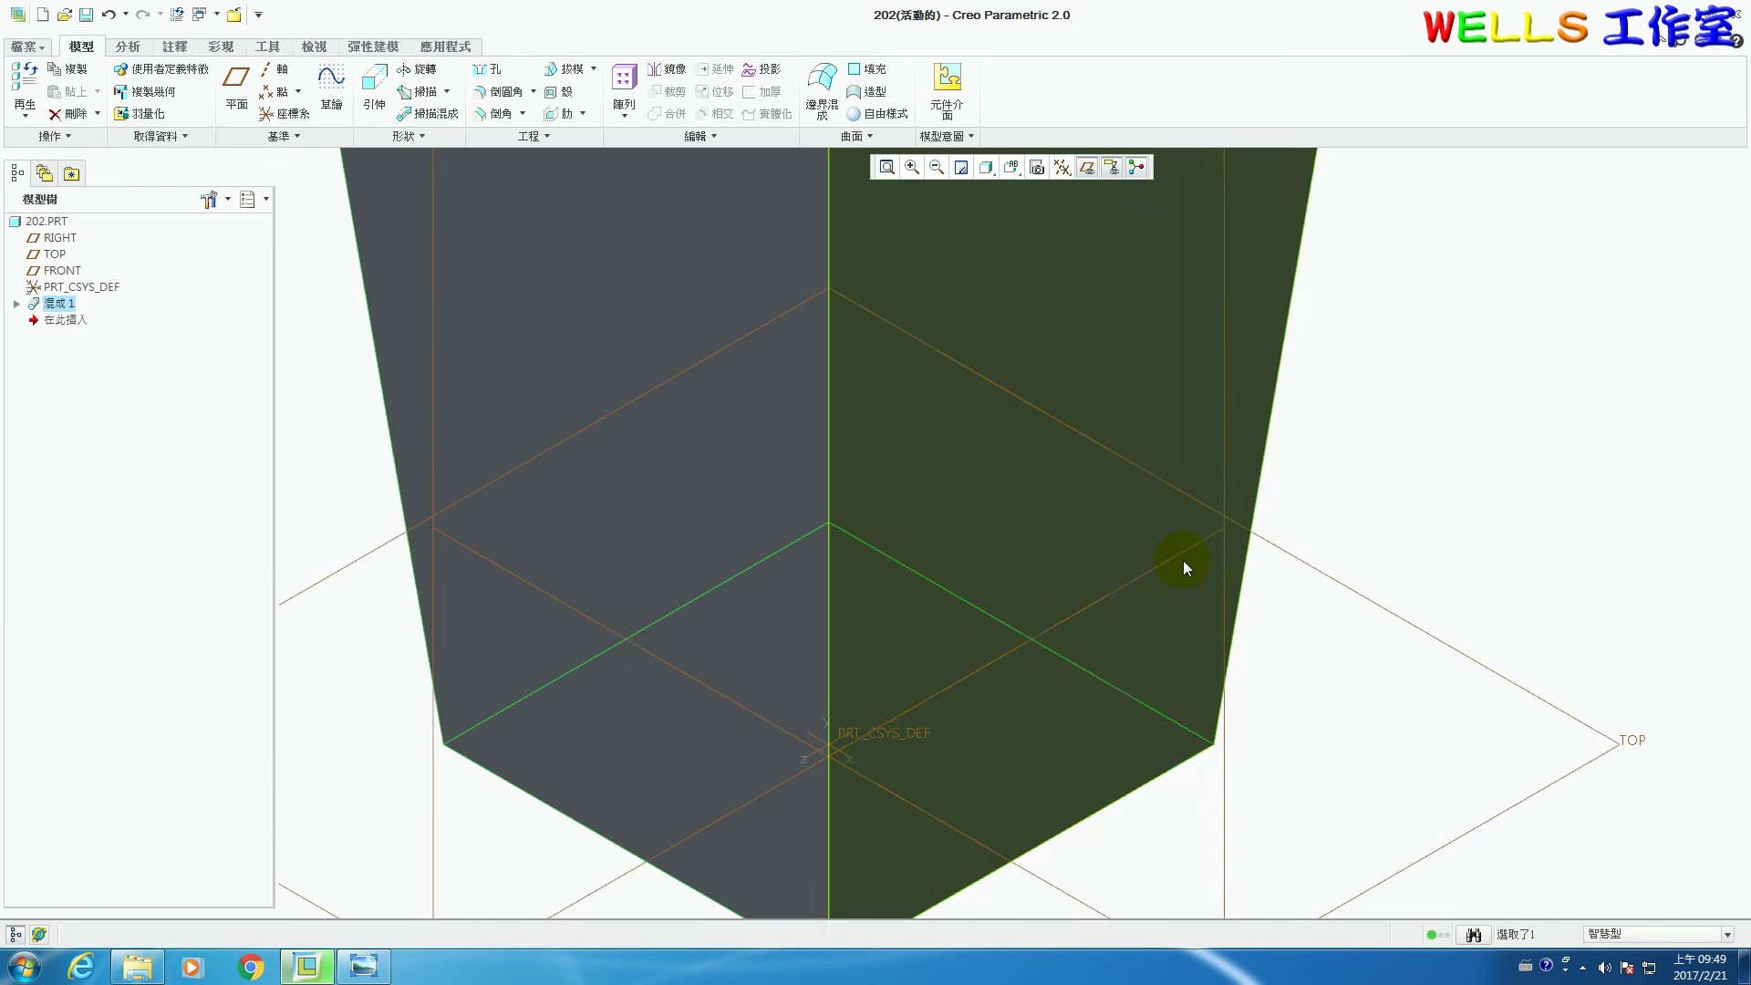
key(ctrl+d)
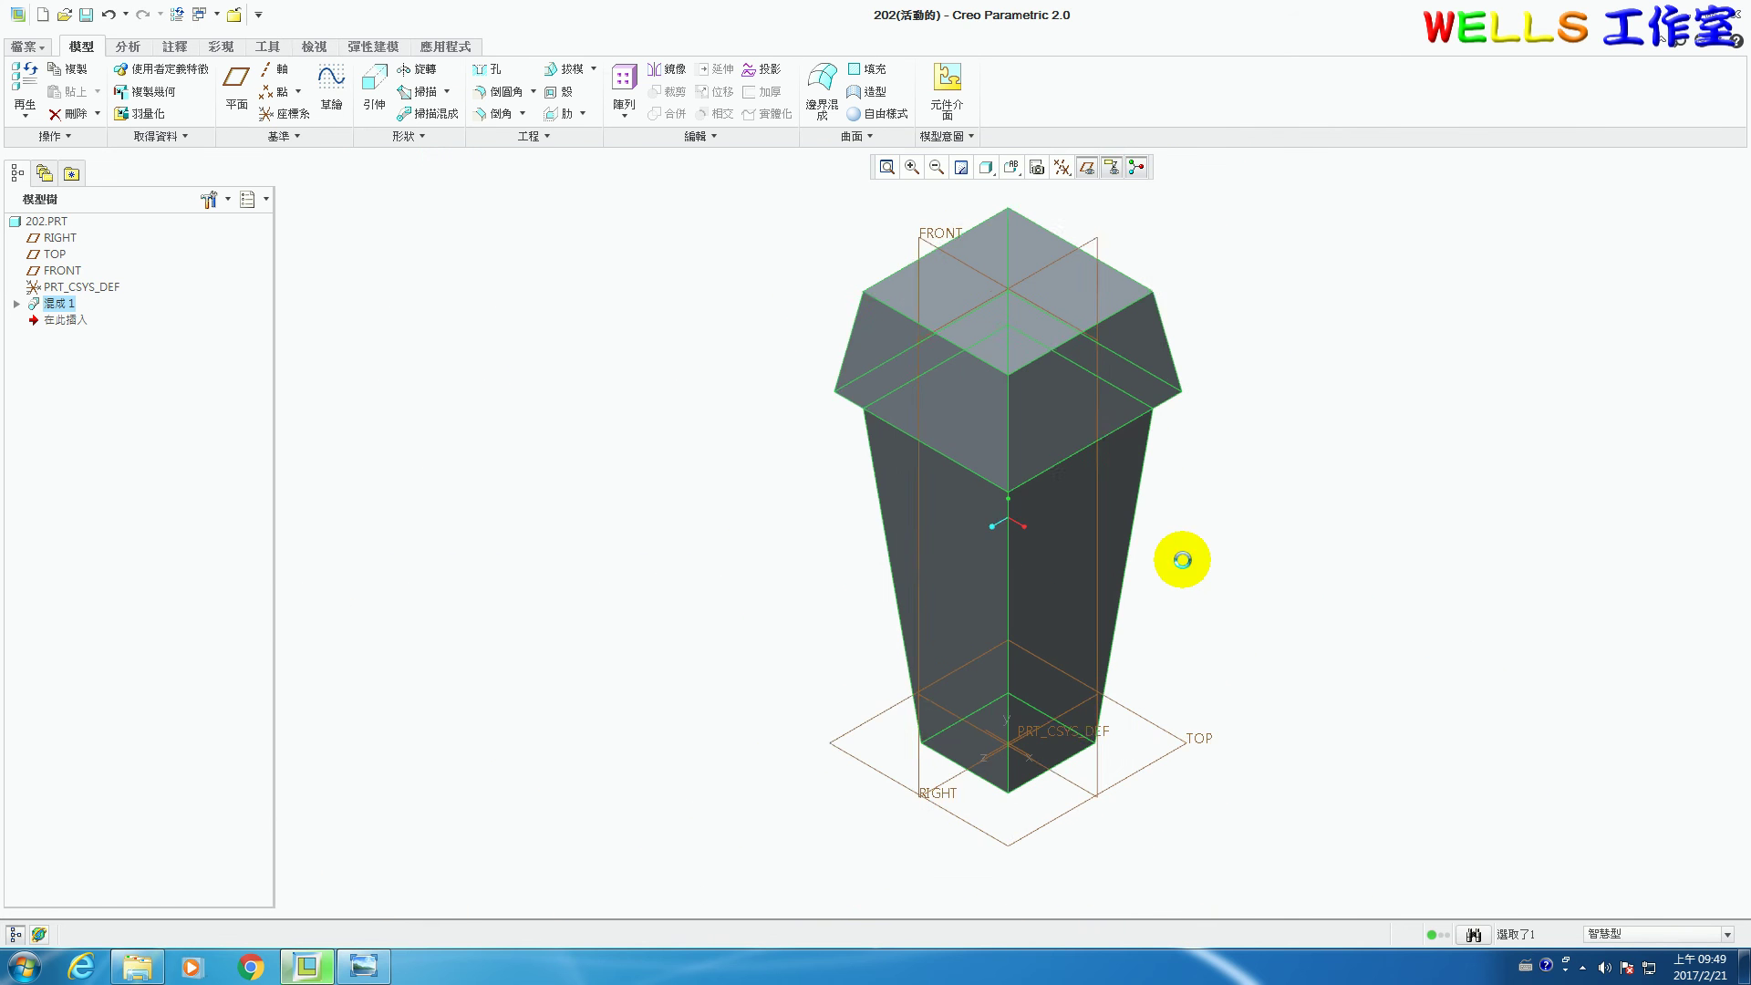
Examine the hollow top's shape and wall thickness D3 in the reference drawing.
click(361, 962)
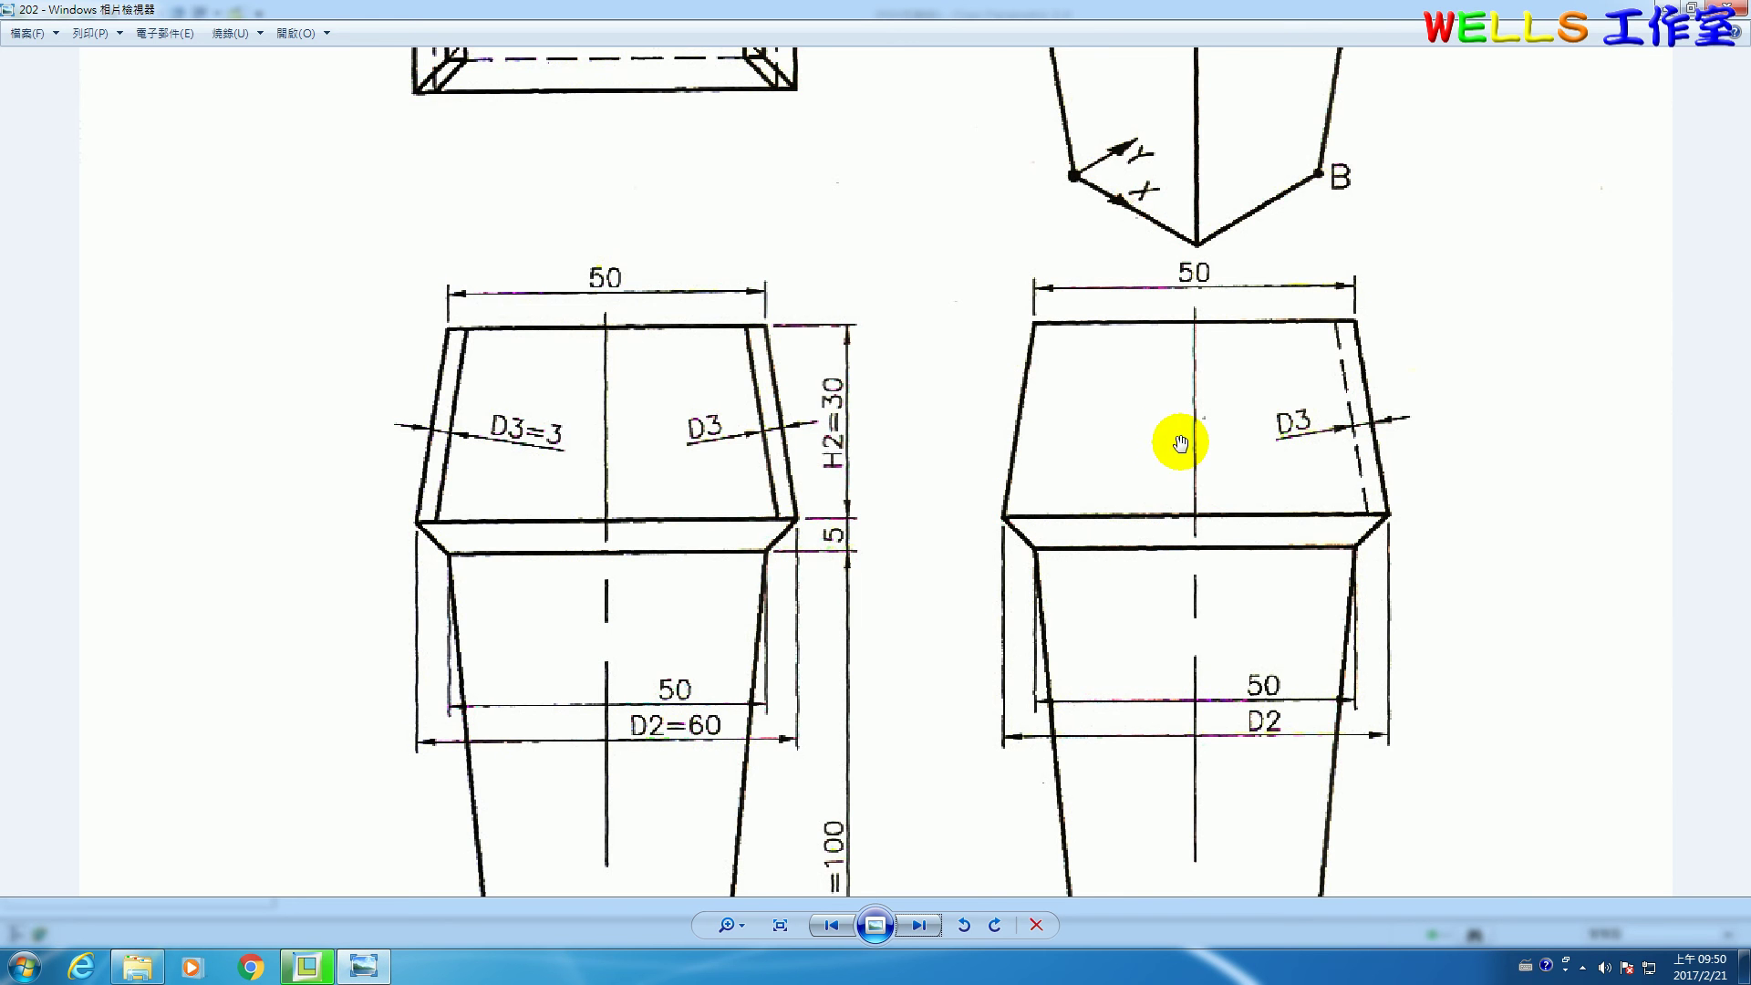
scroll(1183, 431, up, 5)
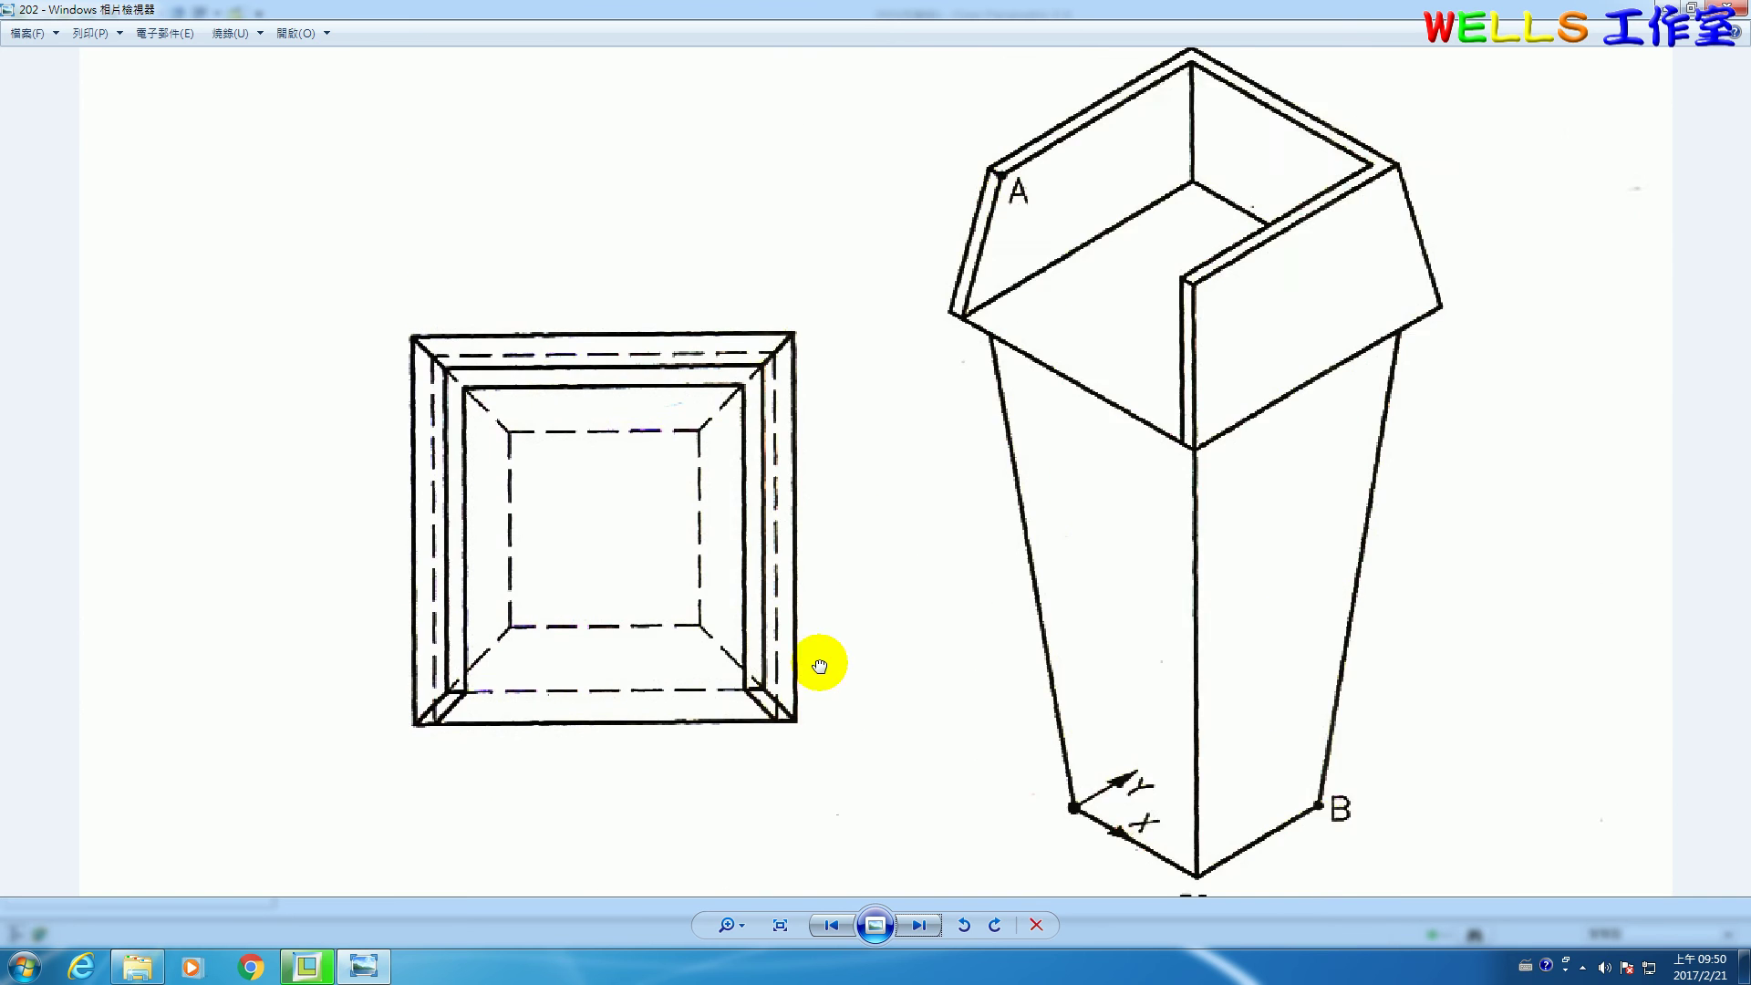
mouse_move(1259, 149)
mouse_down()
mouse_move(1180, 332)
mouse_move(1182, 316)
mouse_up()
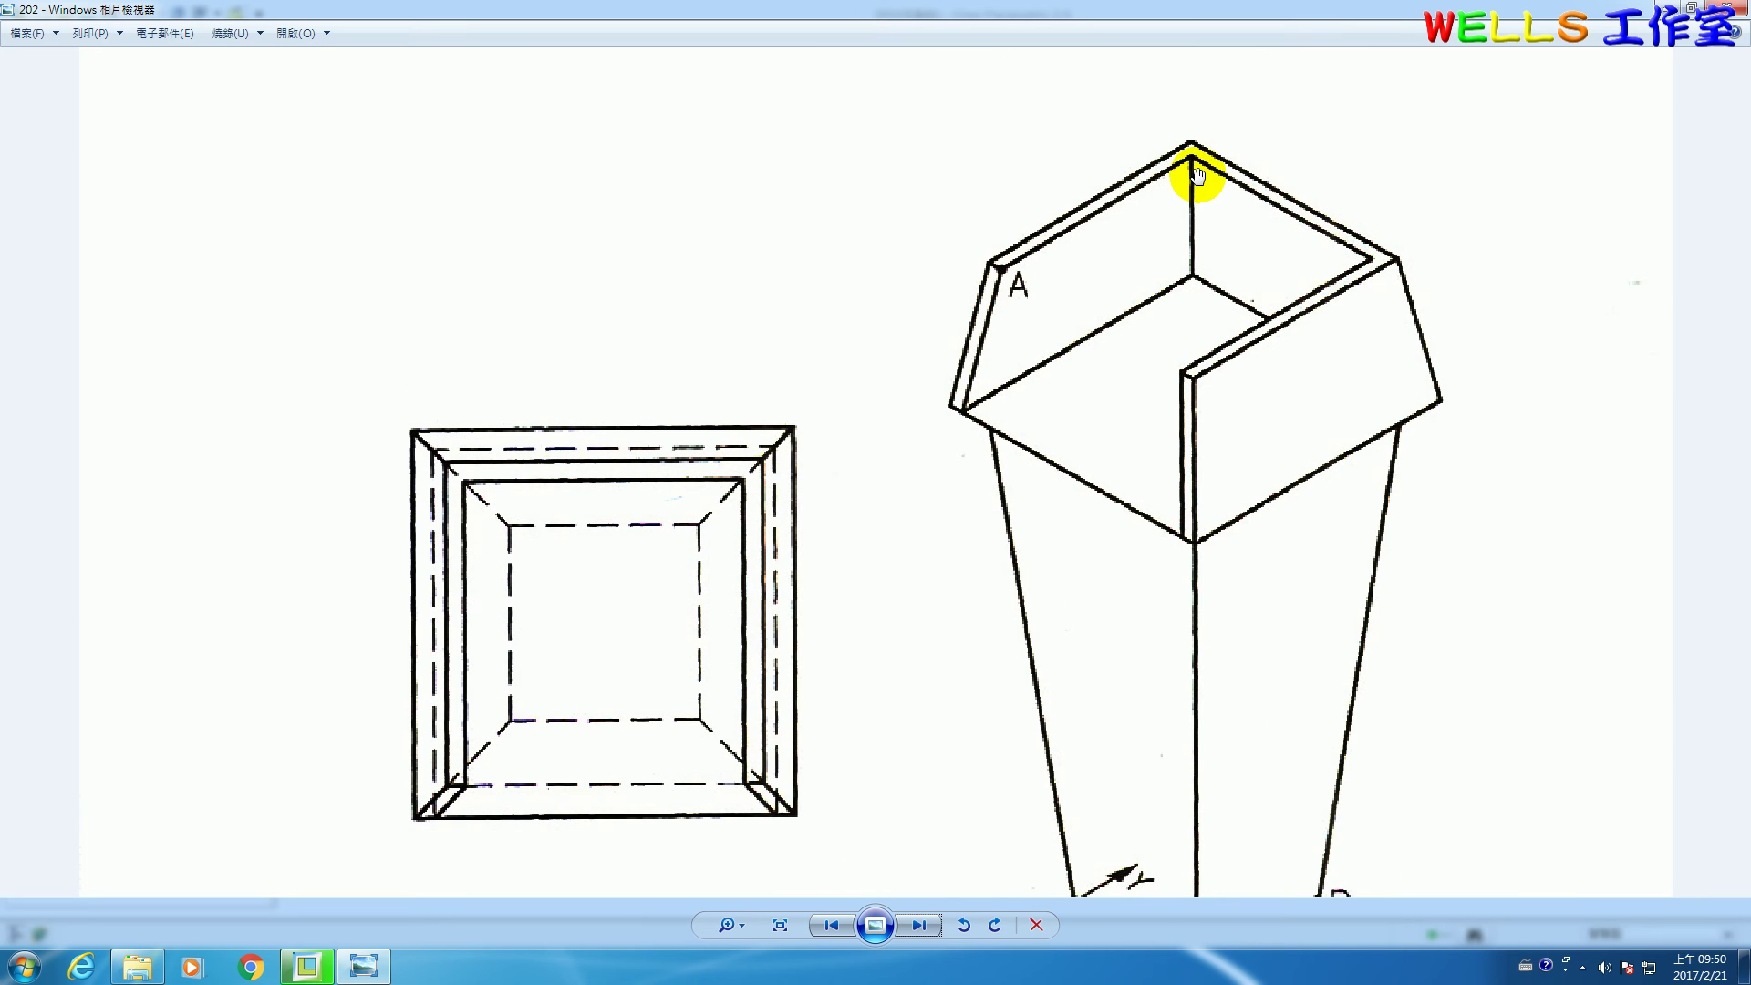
scroll(1165, 422, down, 3)
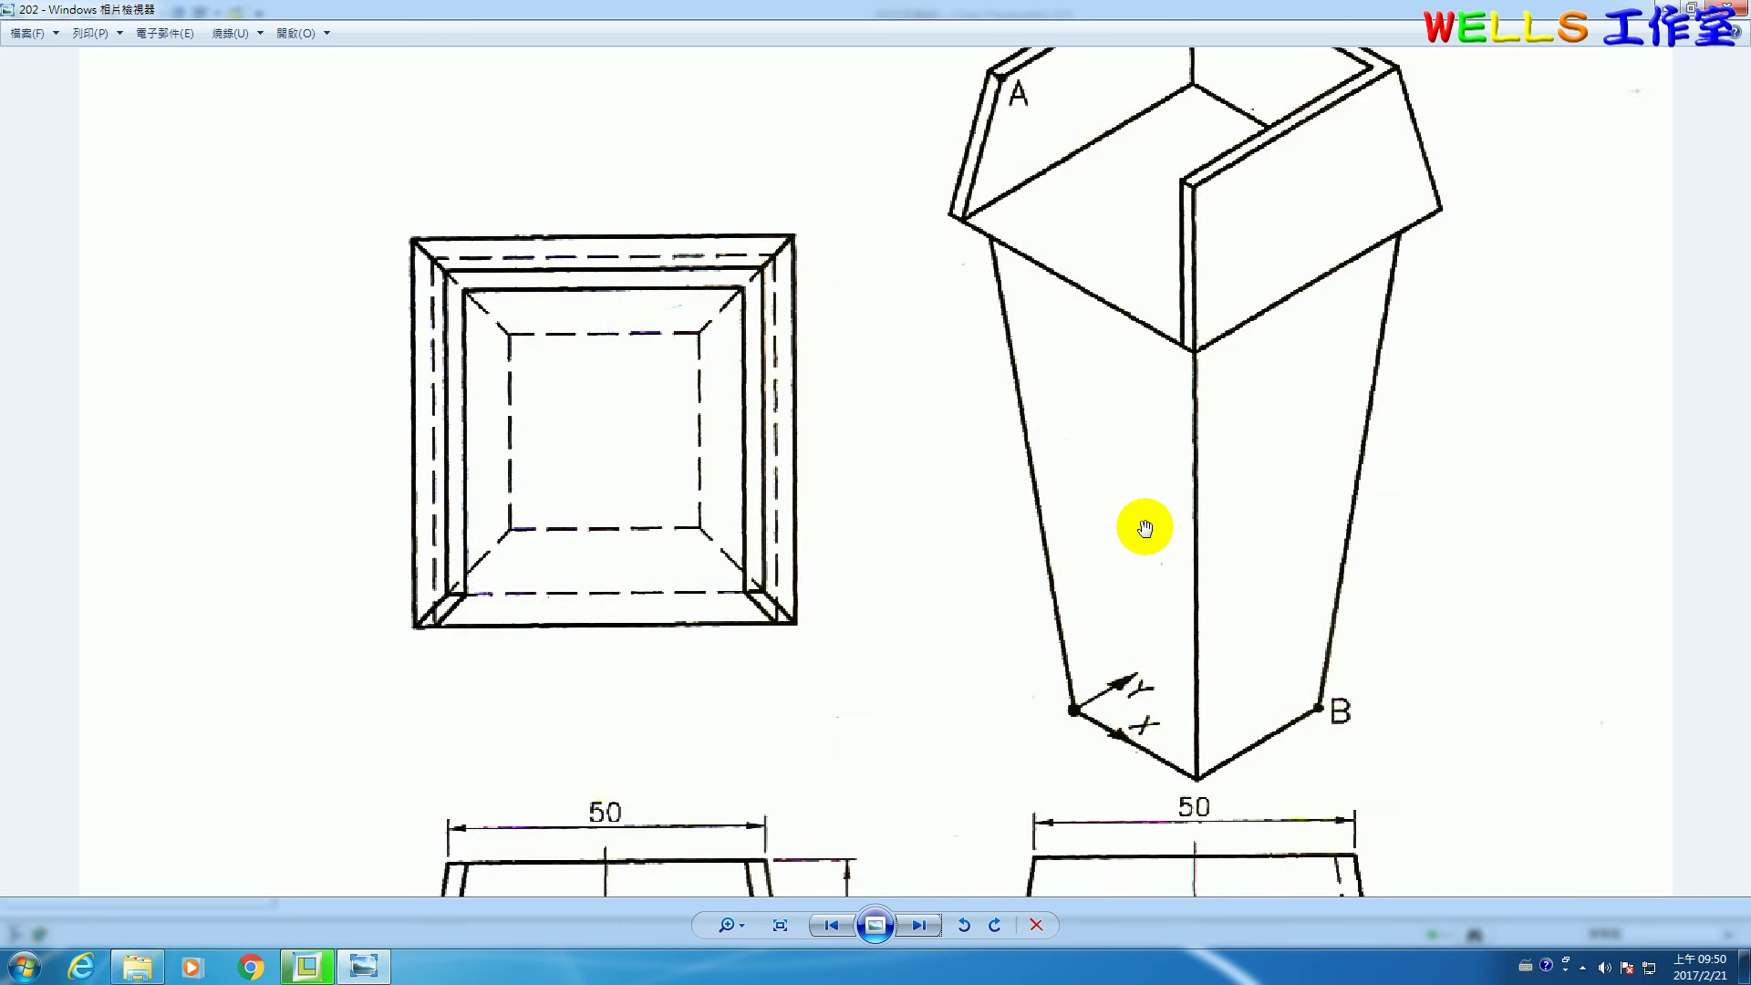
scroll(1049, 684, down, 2)
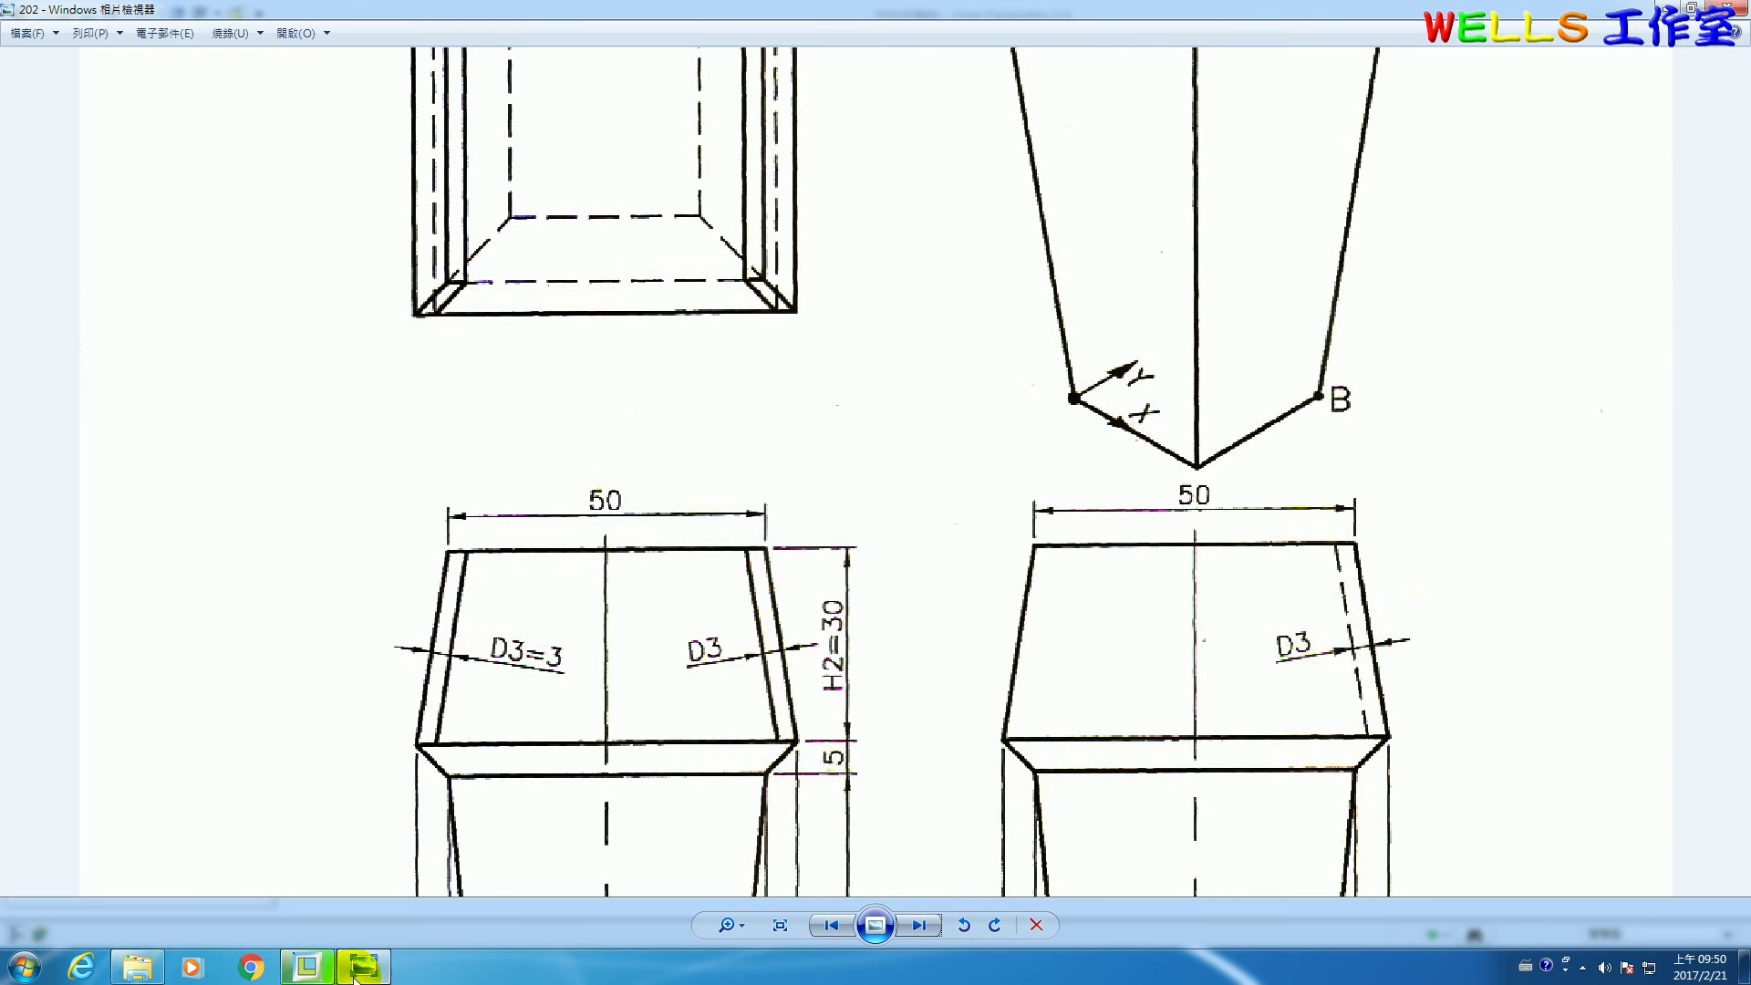
click(307, 967)
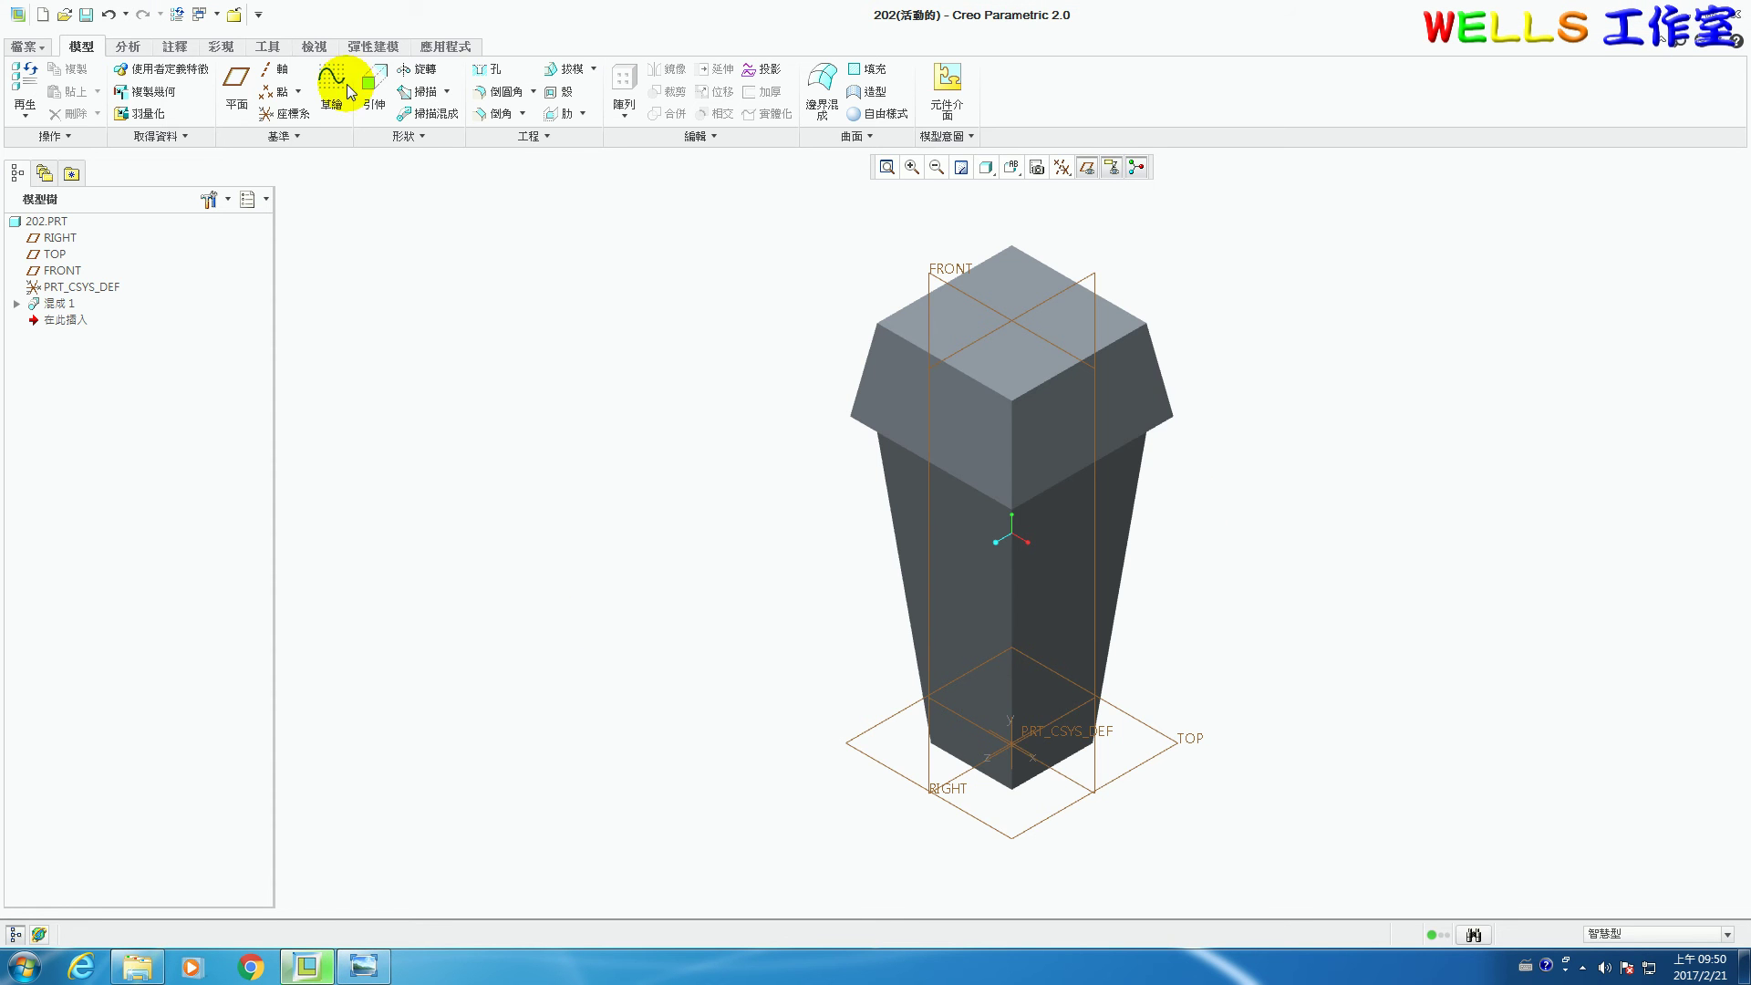
Create a datum plane offset 3 inward from a sloped side face of the top portion.
click(235, 80)
middle_drag(829, 545, 730, 551)
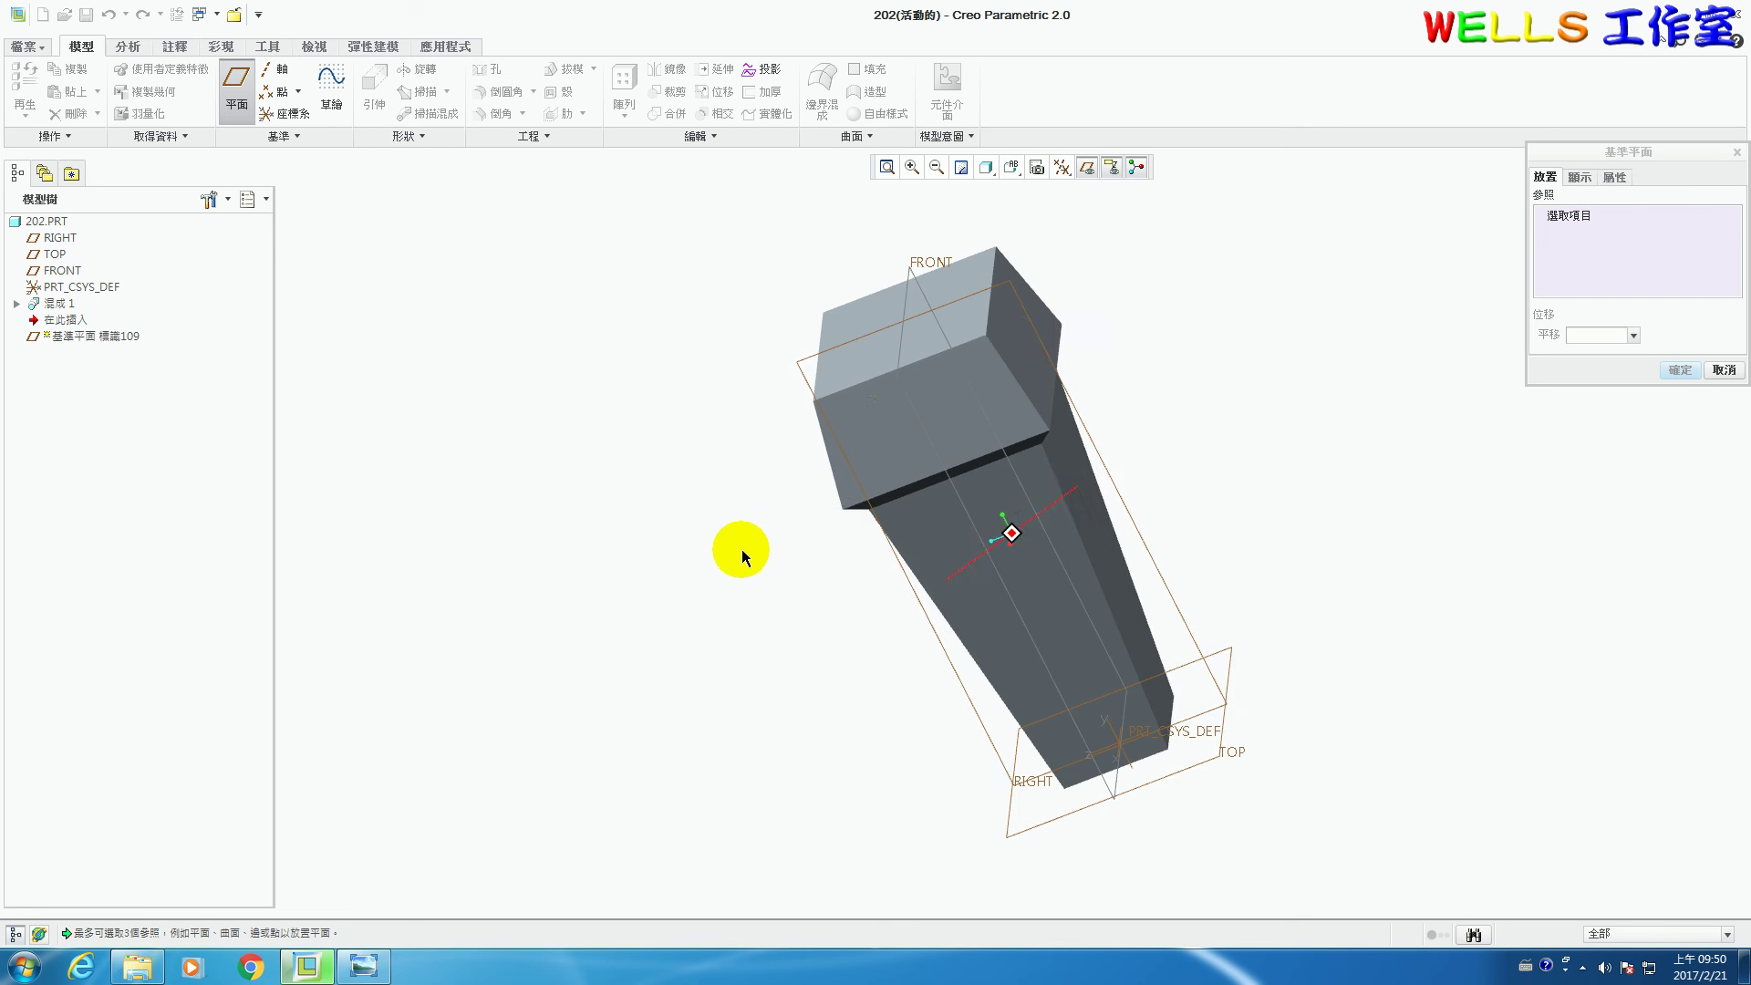
click(1003, 320)
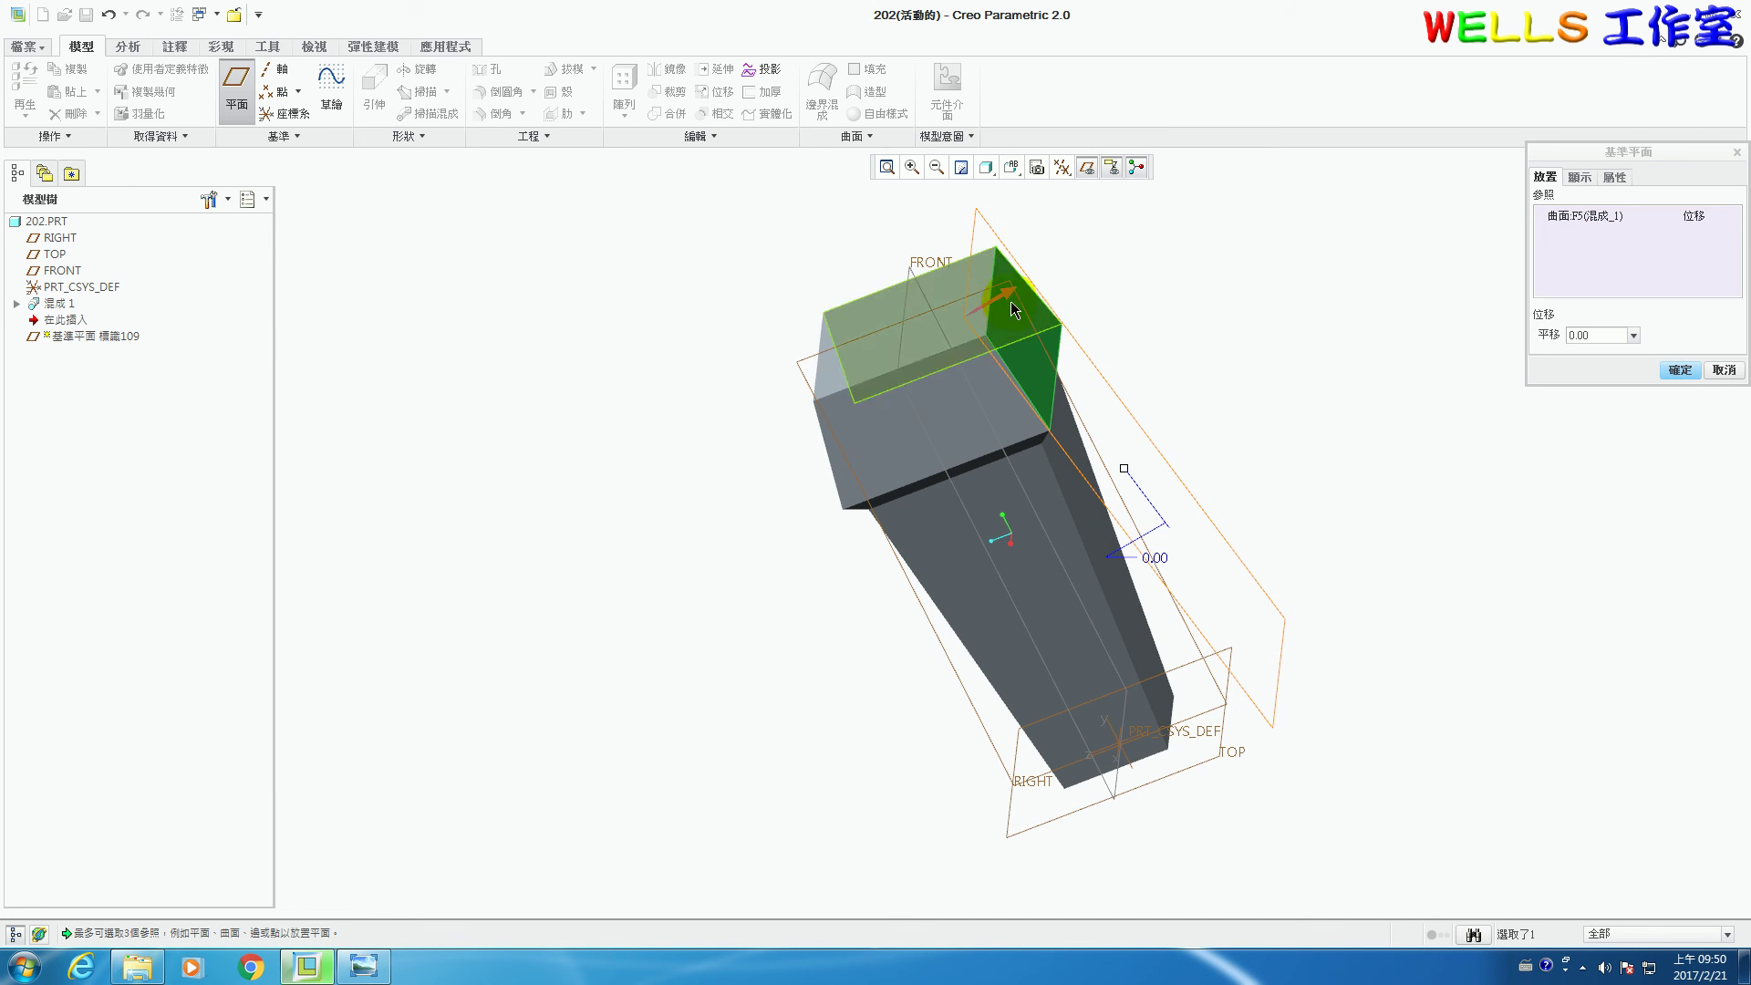
click(1592, 335)
drag(1592, 334, 1519, 351)
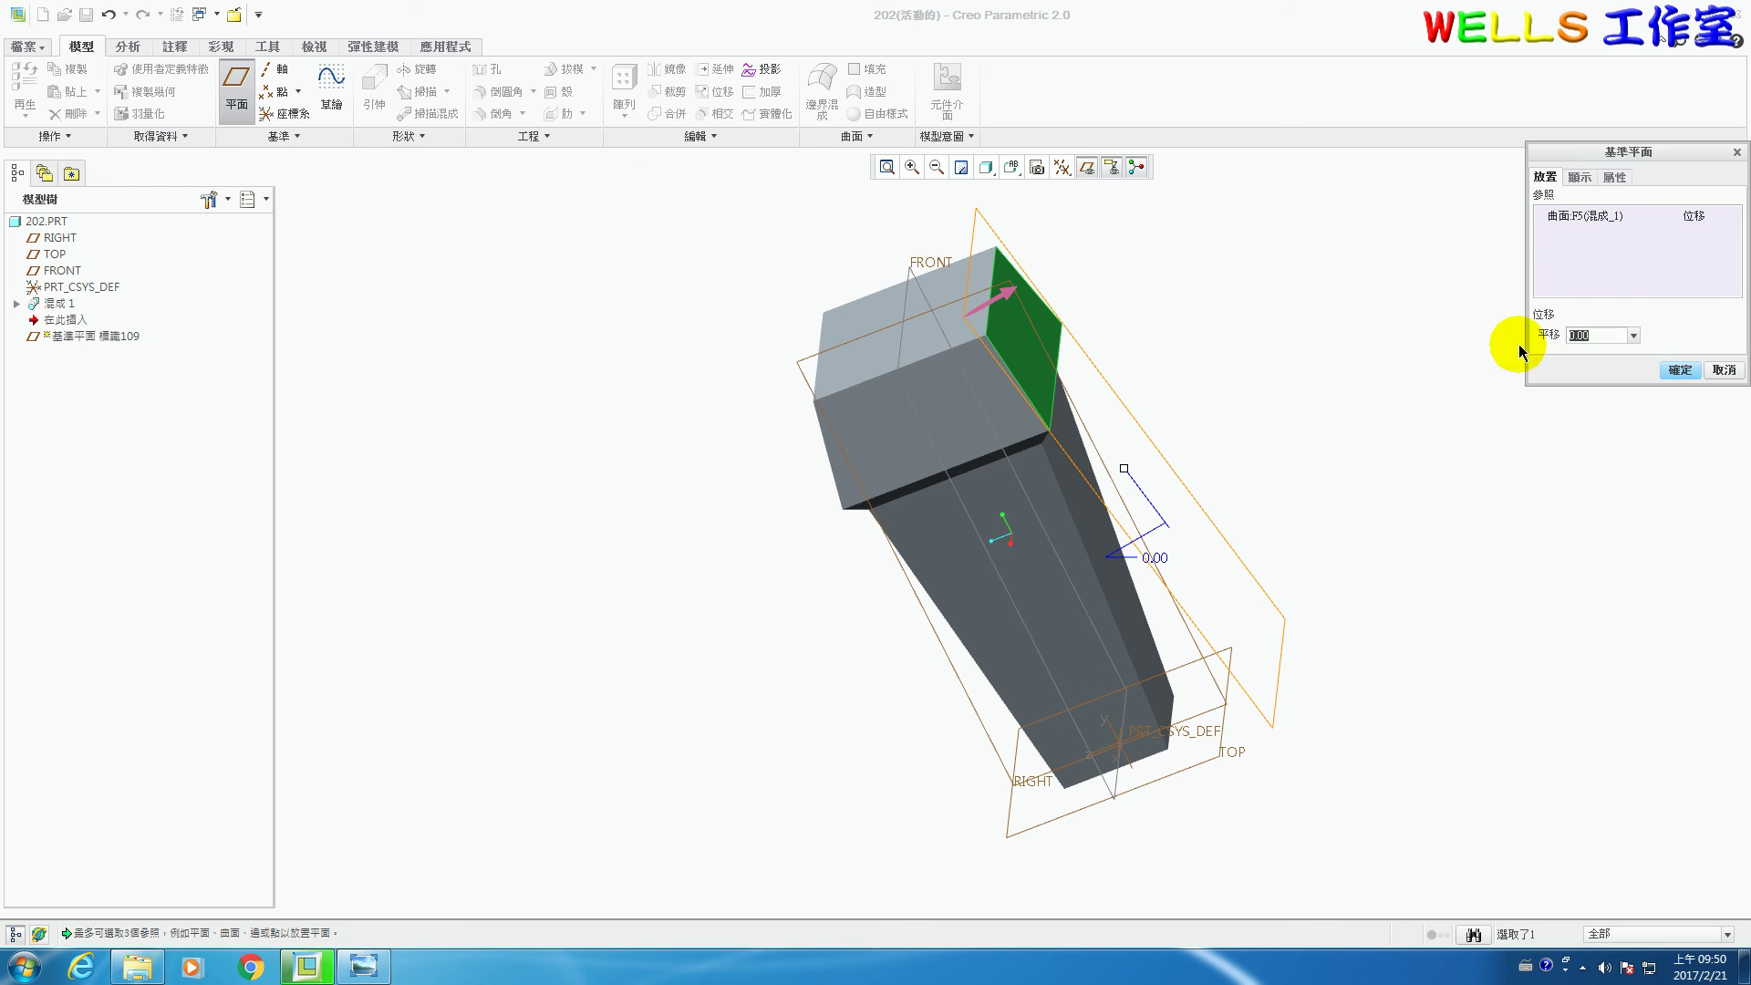
drag(1124, 469, 1042, 508)
drag(1591, 335, 1538, 354)
text(3)
key(Return)
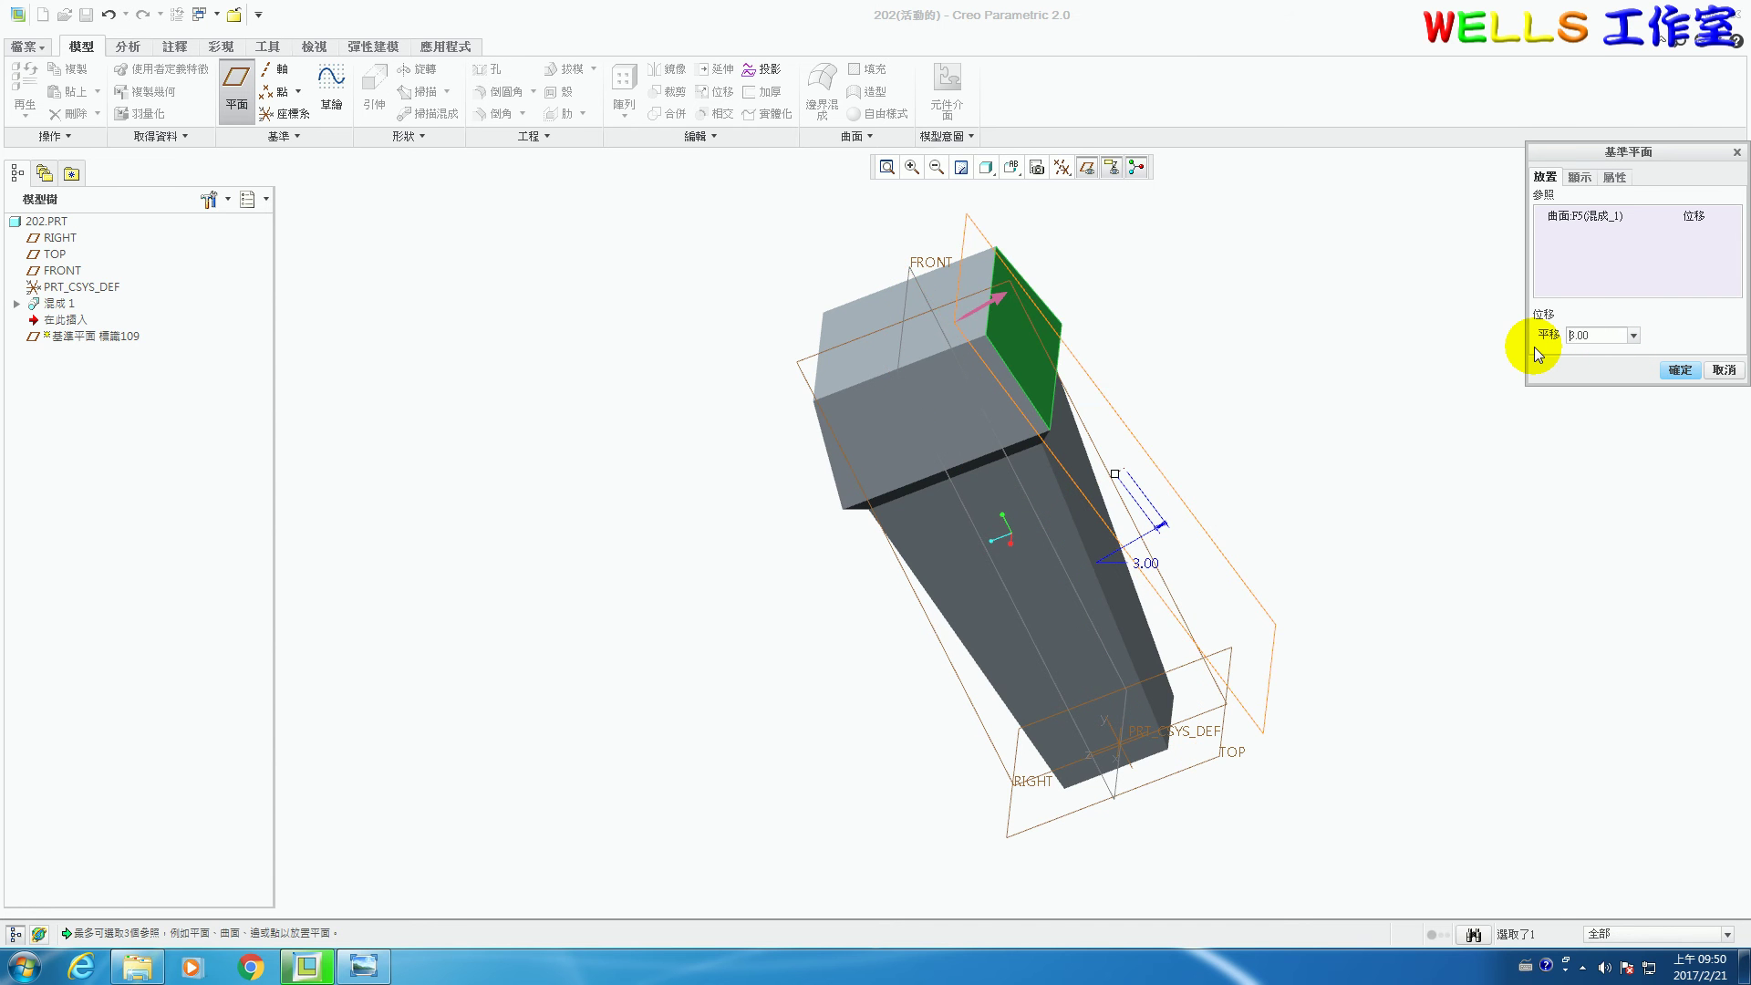
middle_drag(1236, 501, 1243, 457)
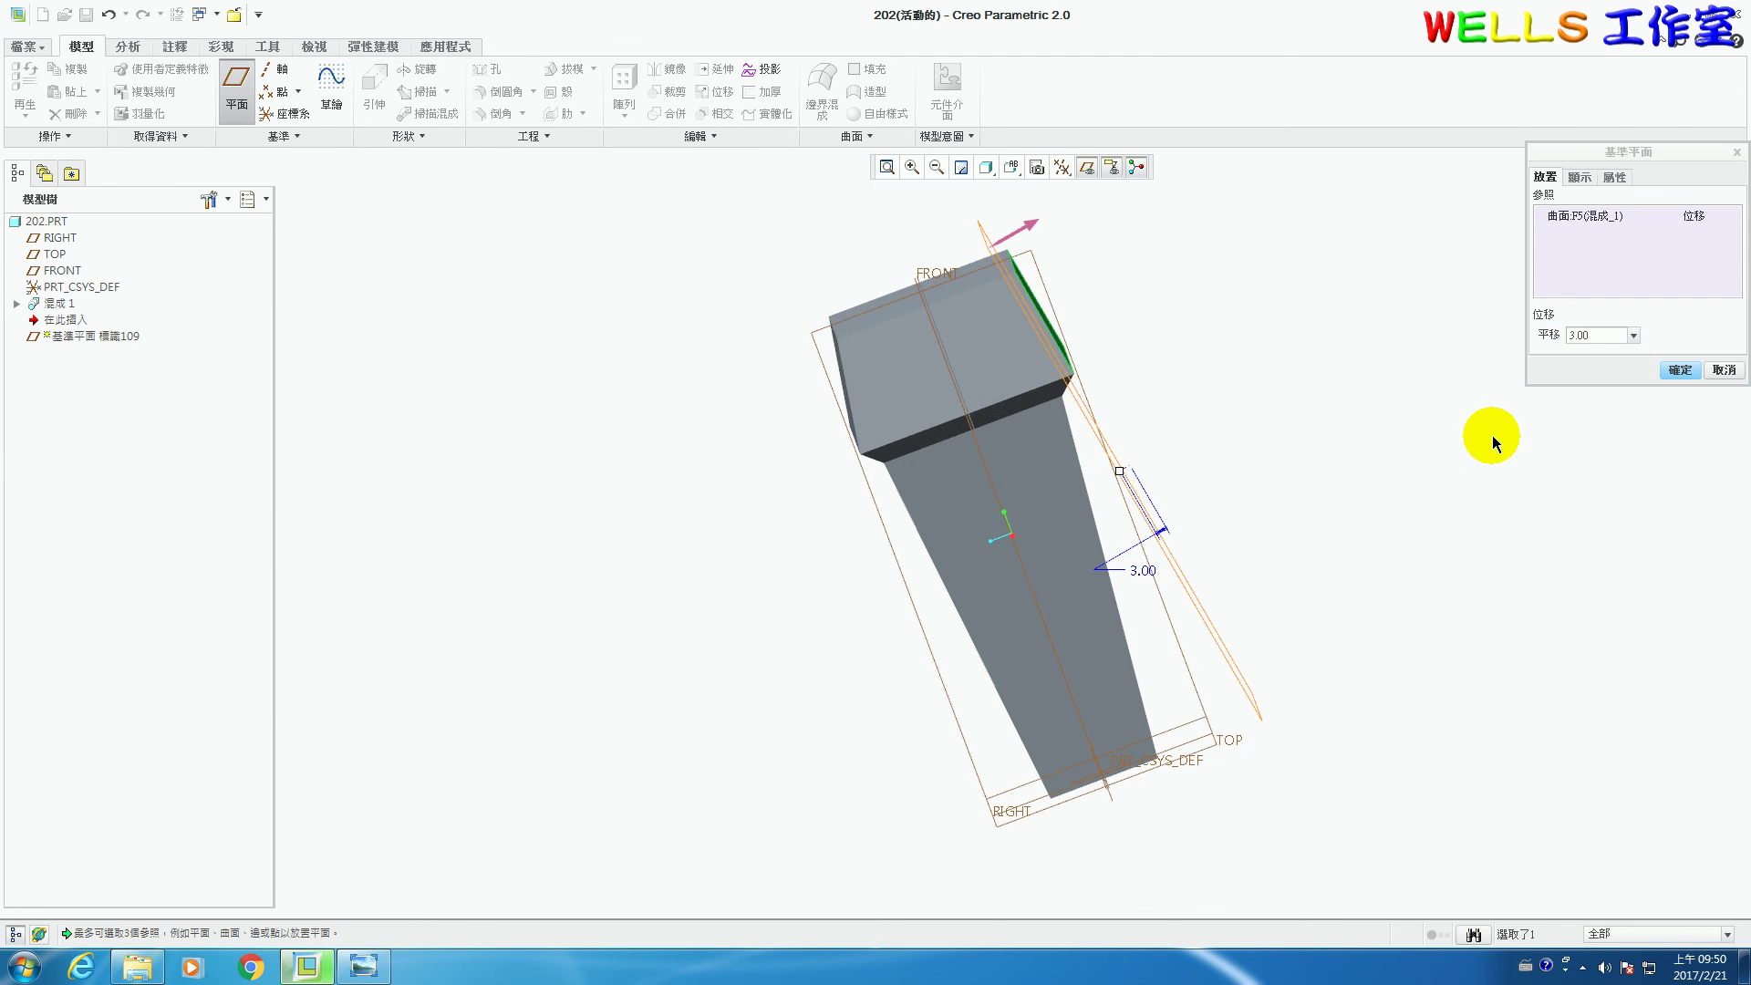
click(1679, 370)
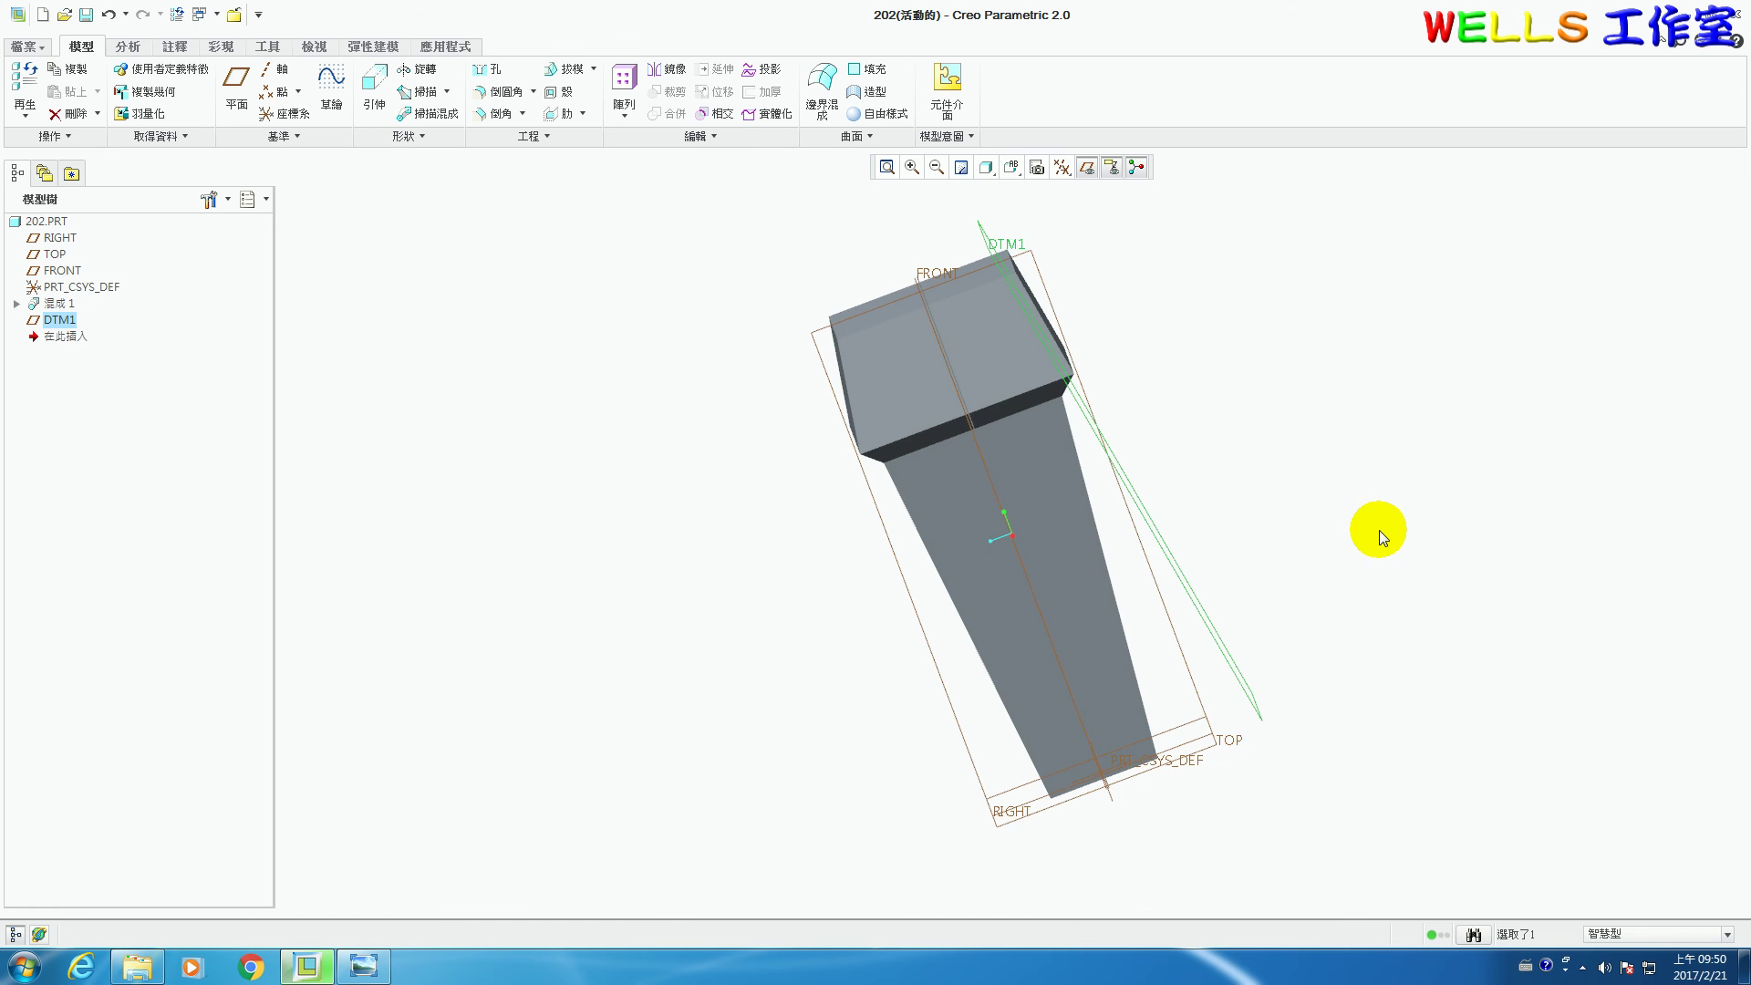
key(ctrl+d)
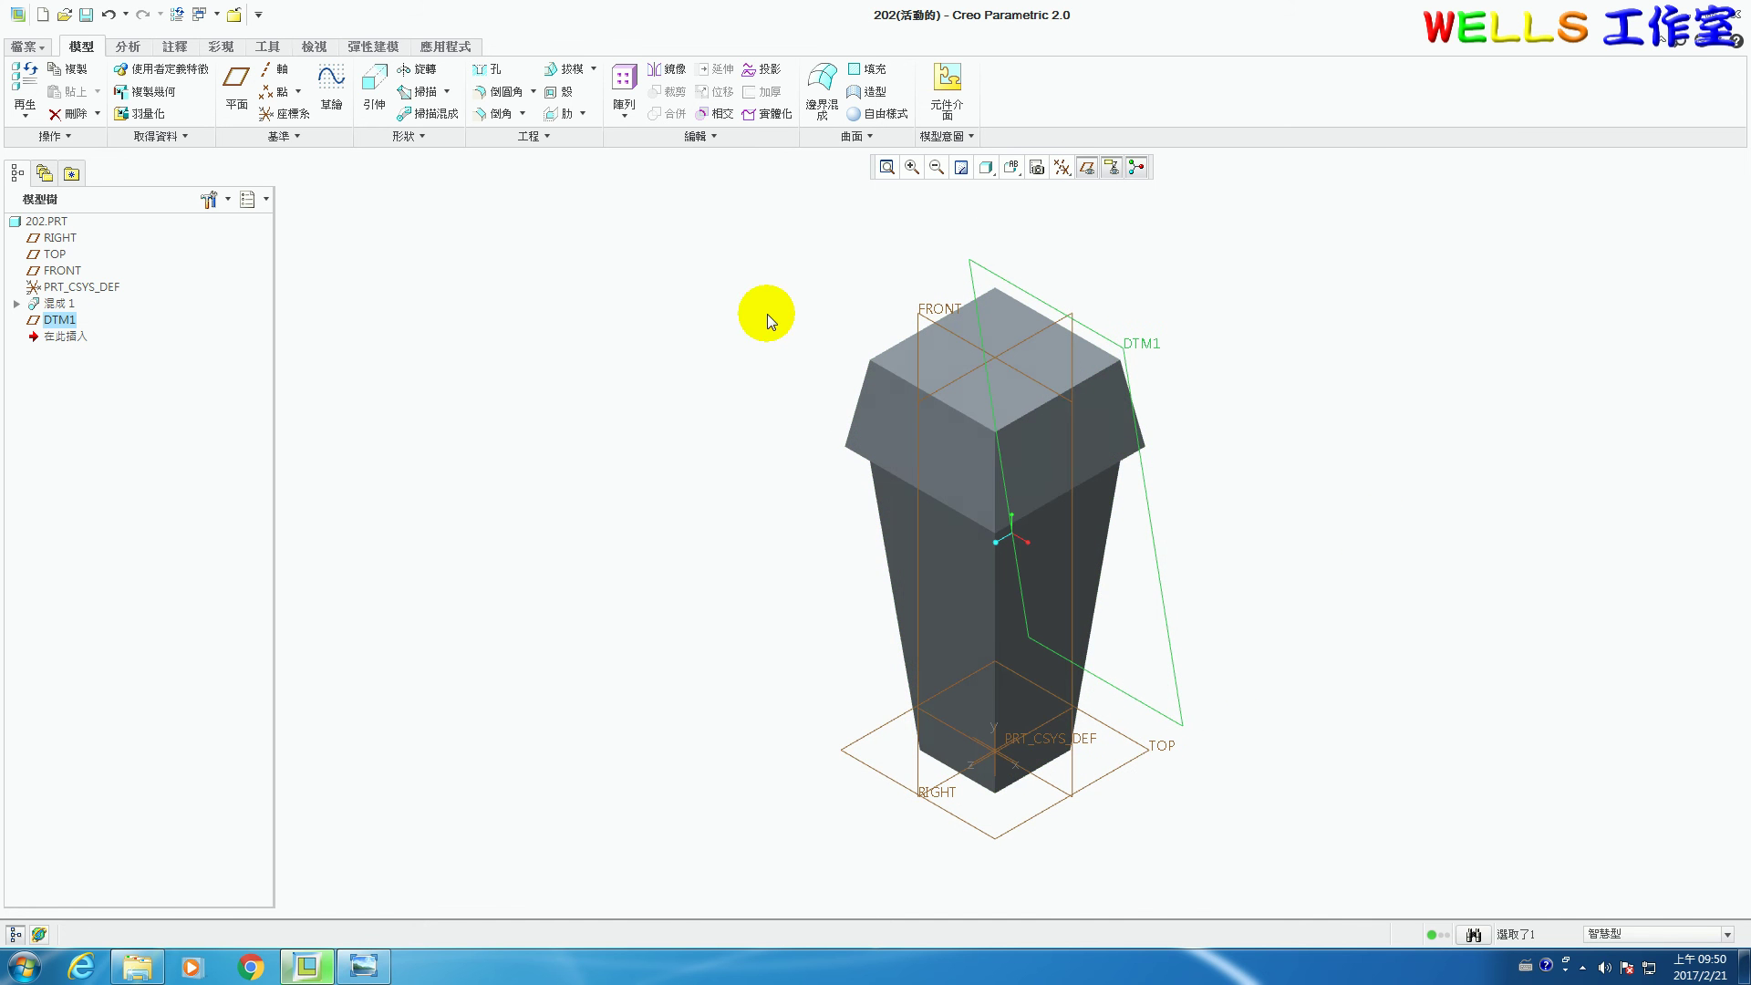
click(331, 86)
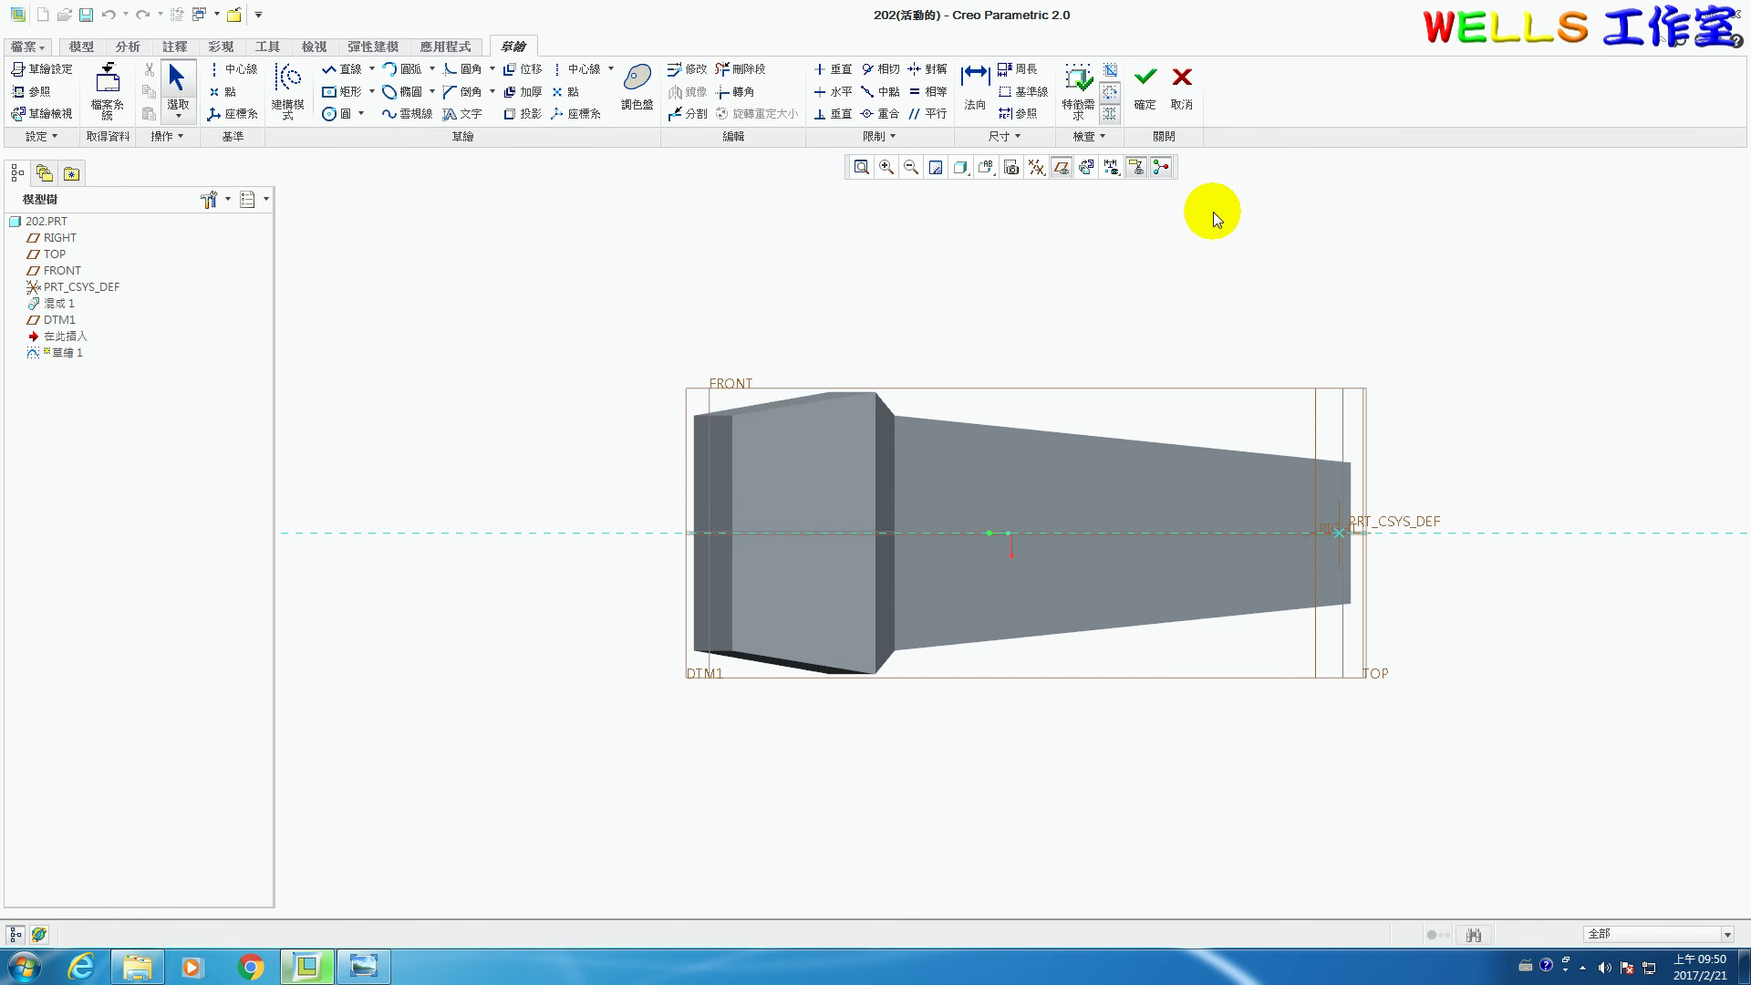
click(1184, 88)
click(841, 497)
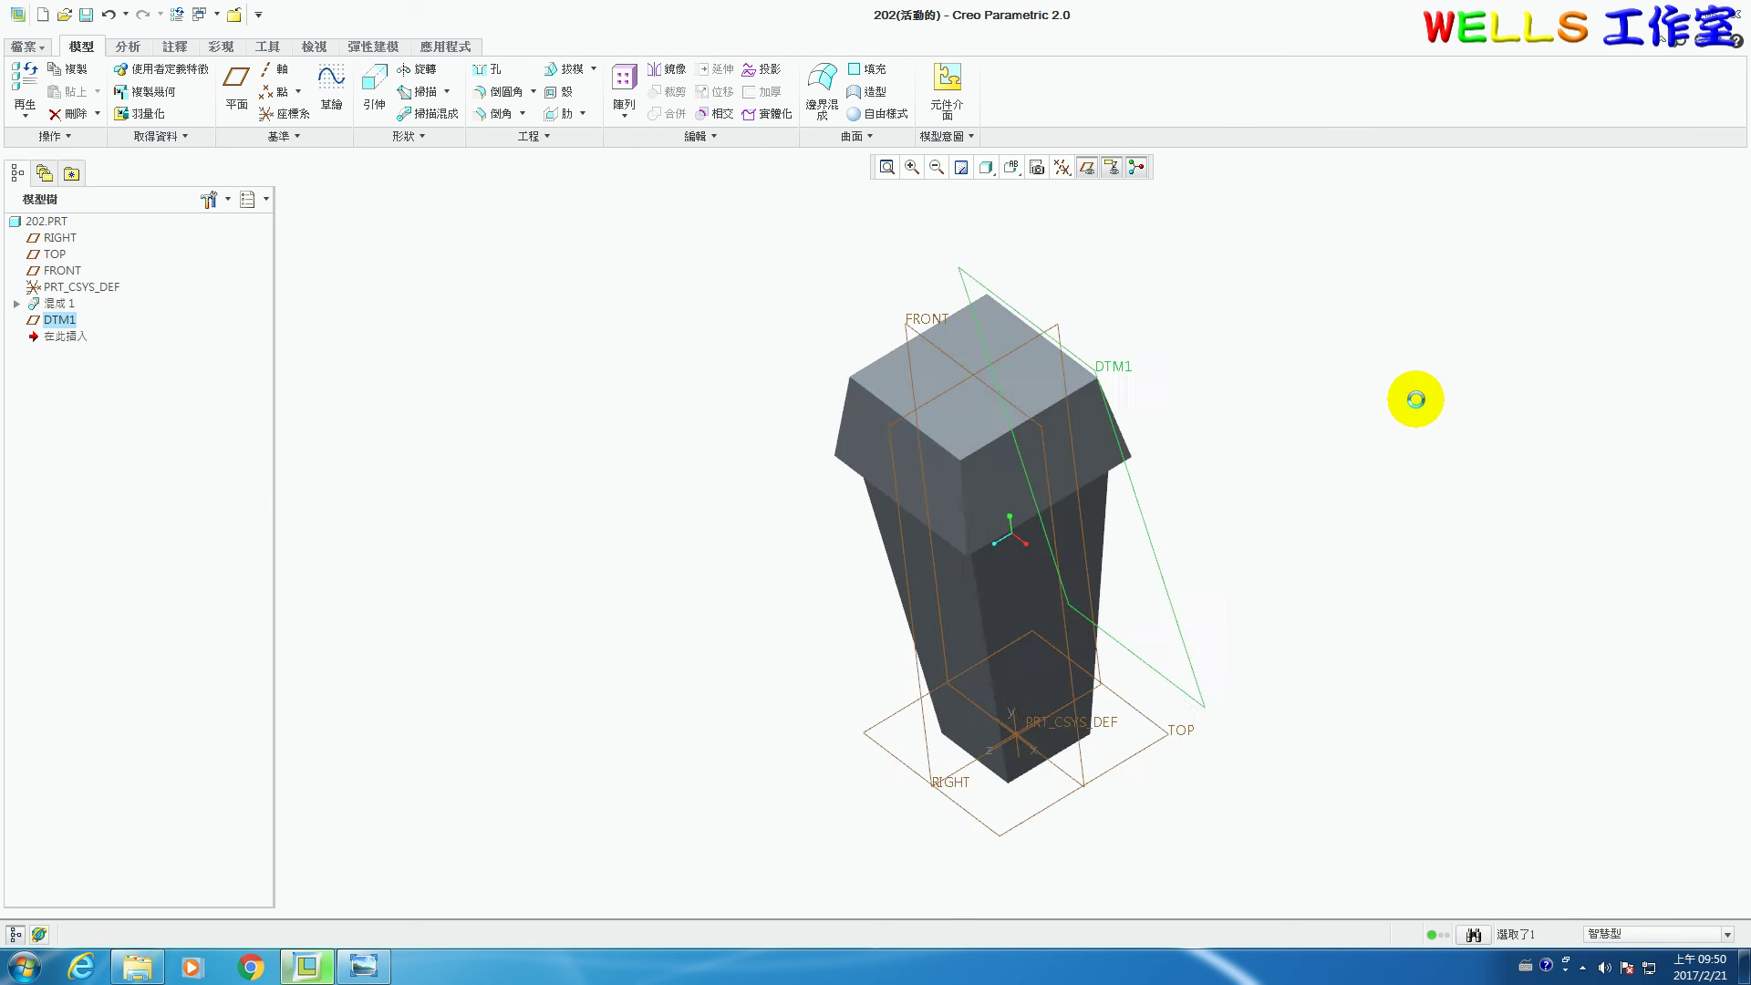
click(1307, 367)
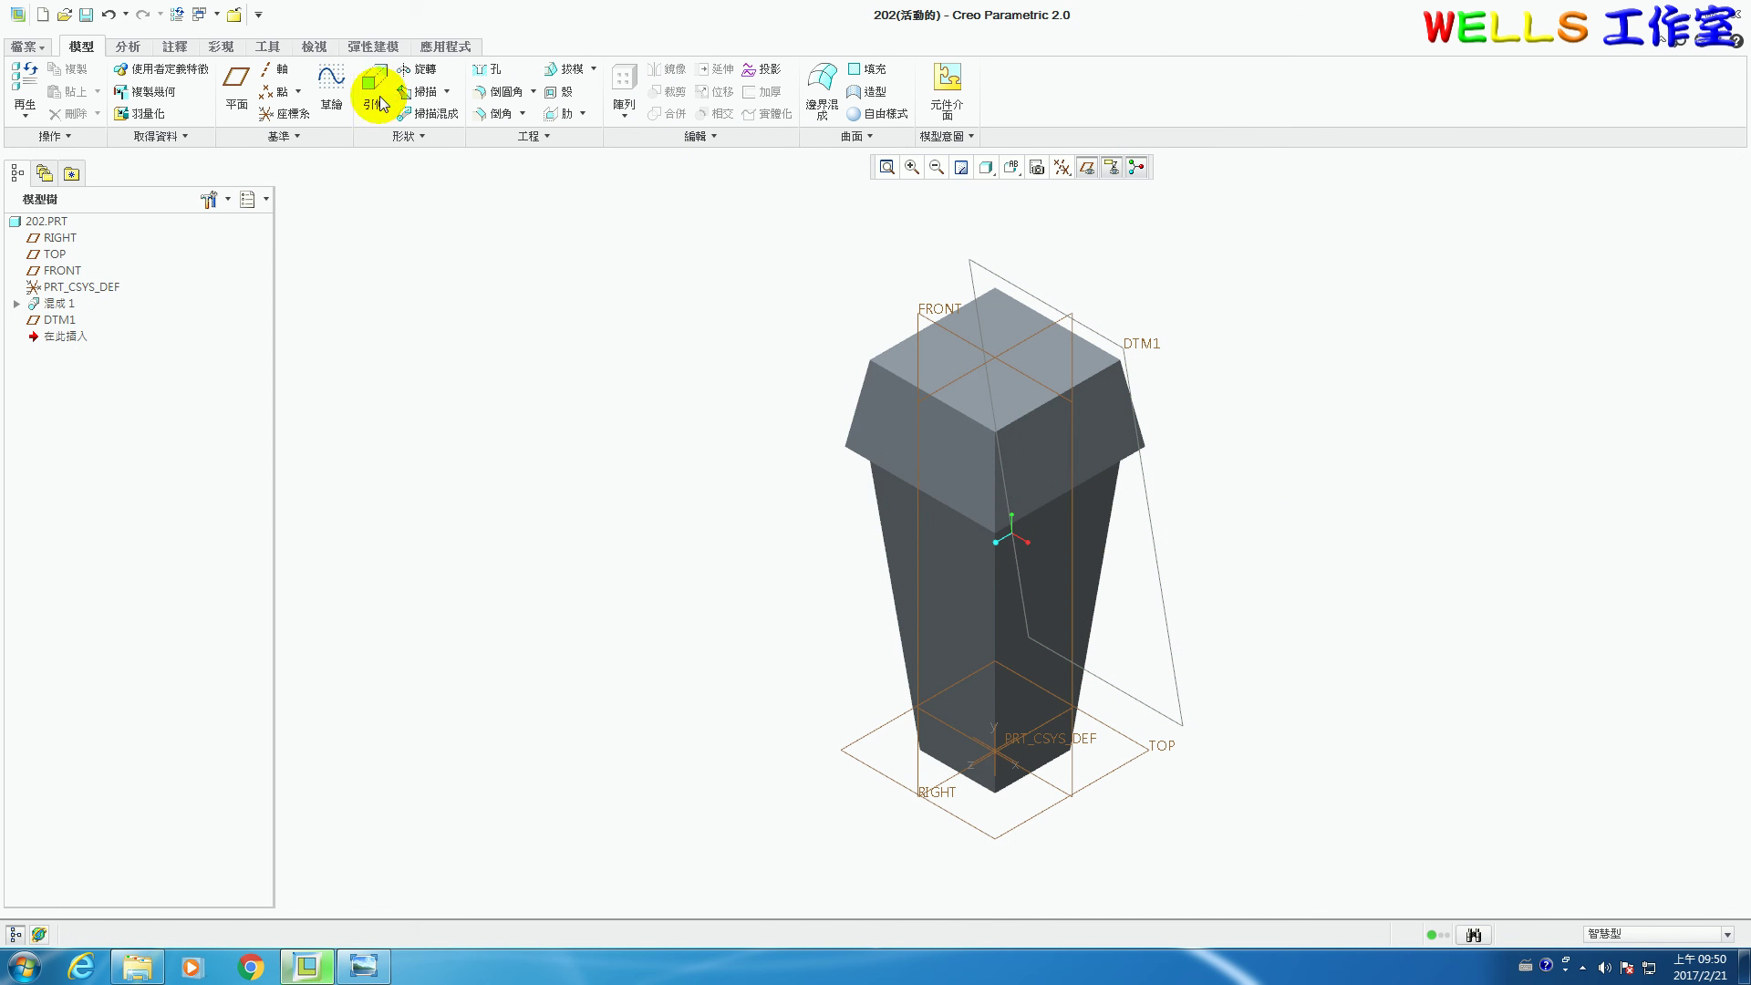
Start a sketch on the FRONT plane and hide the datum planes.
click(331, 82)
click(937, 312)
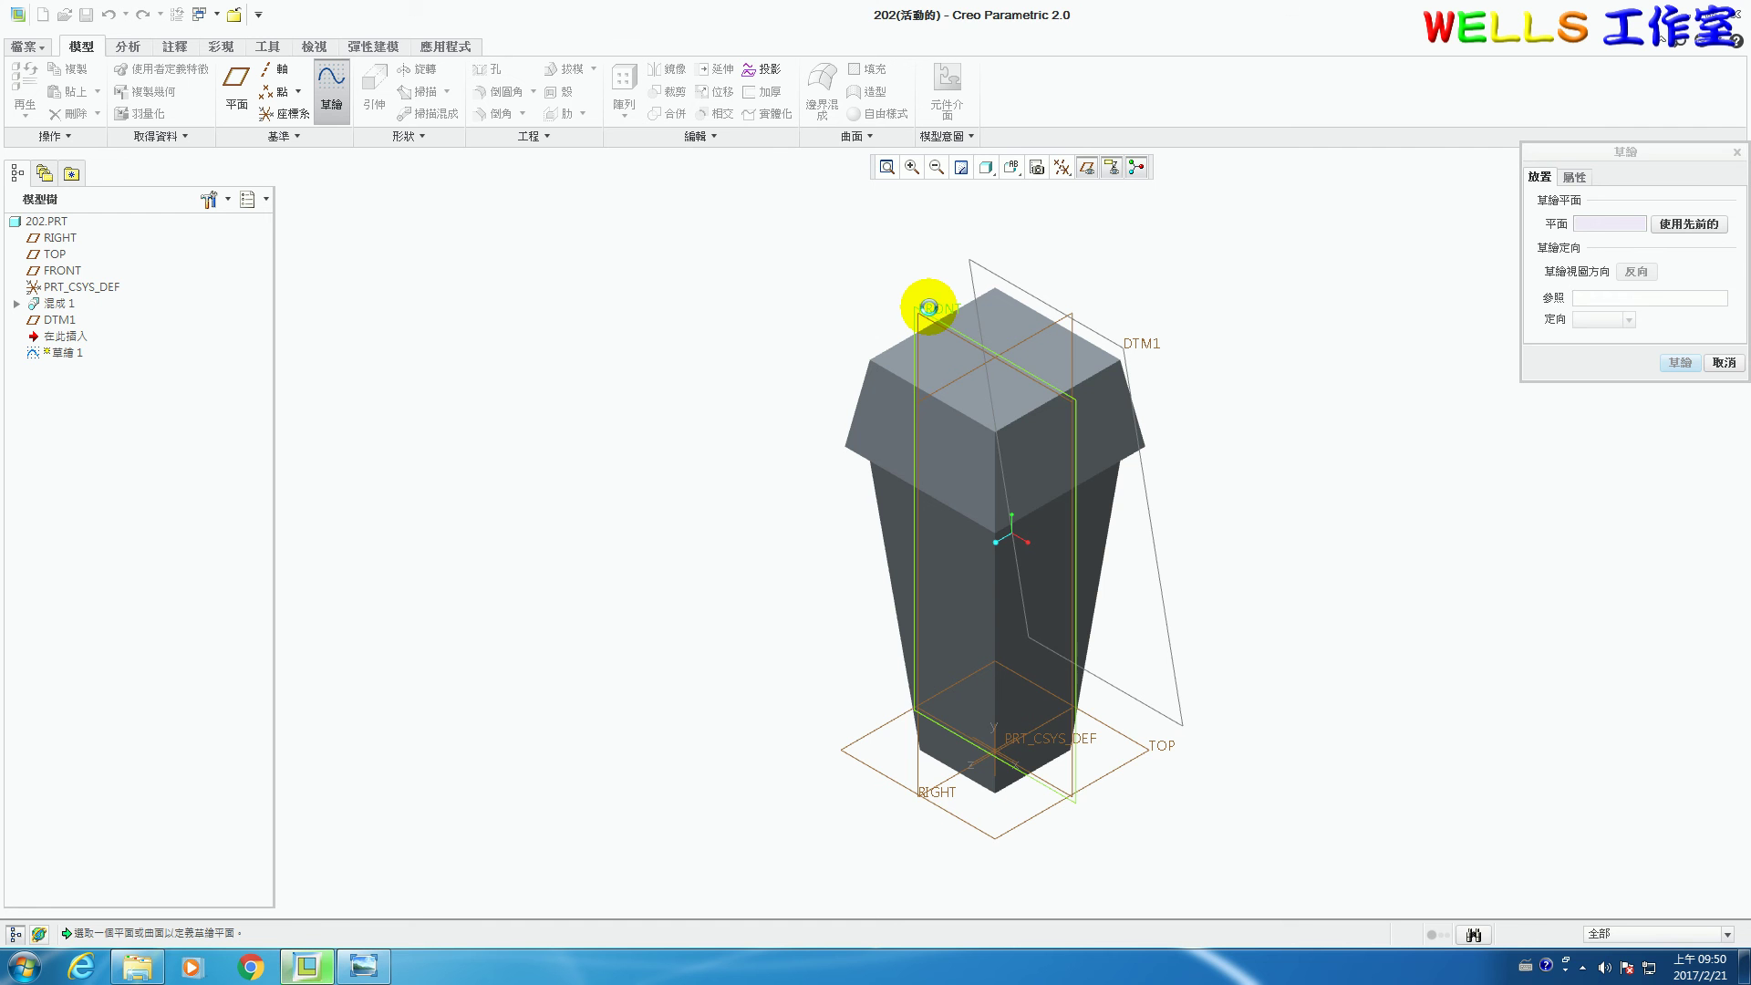
click(1681, 363)
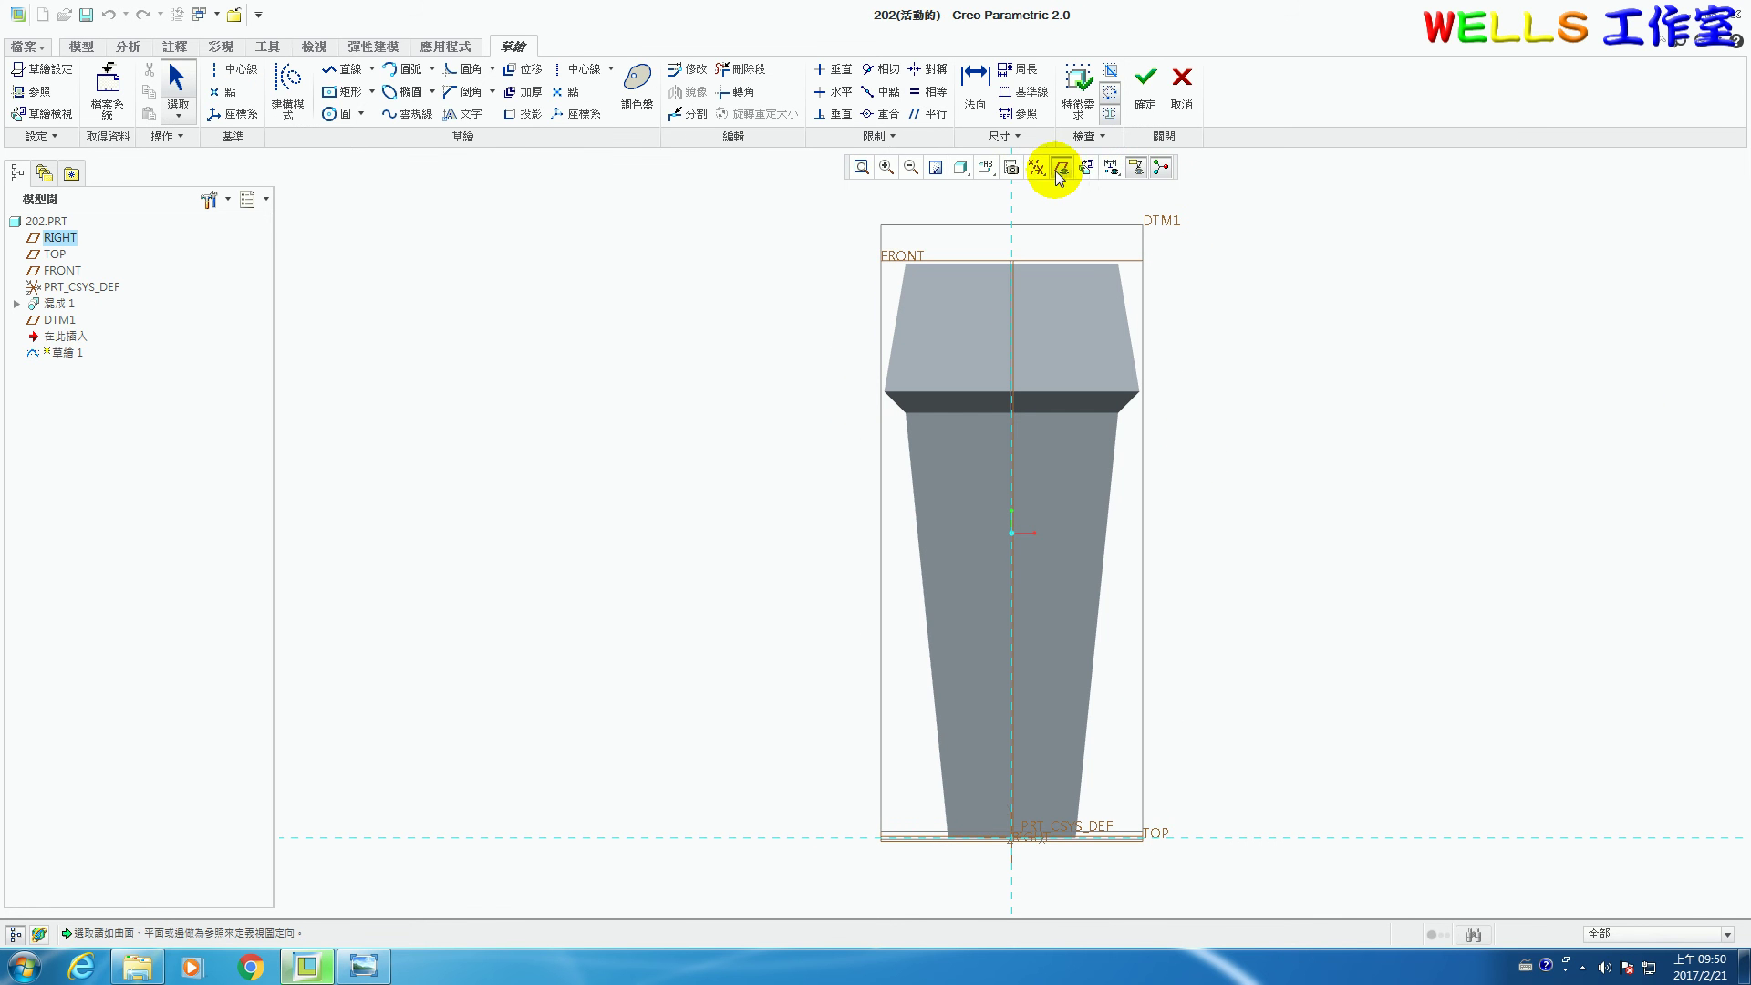
click(1064, 169)
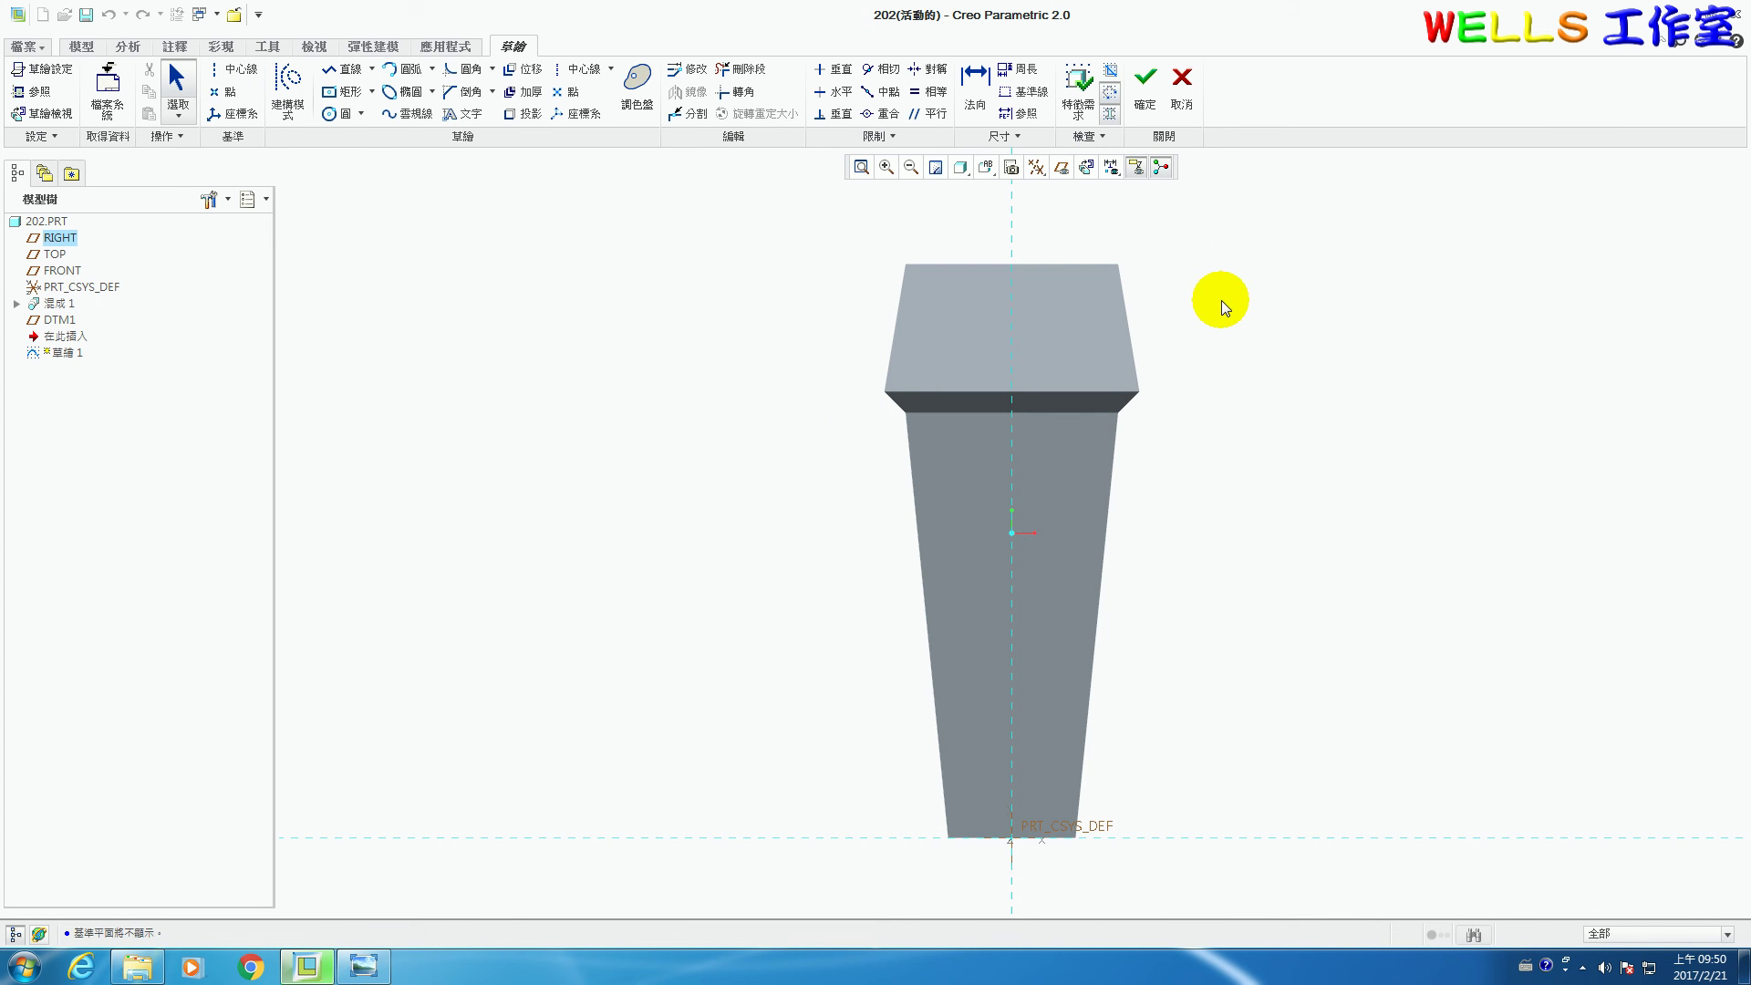
Add the top edge, both sloped sides and the lower edge of the top portion as sketch references.
click(40, 93)
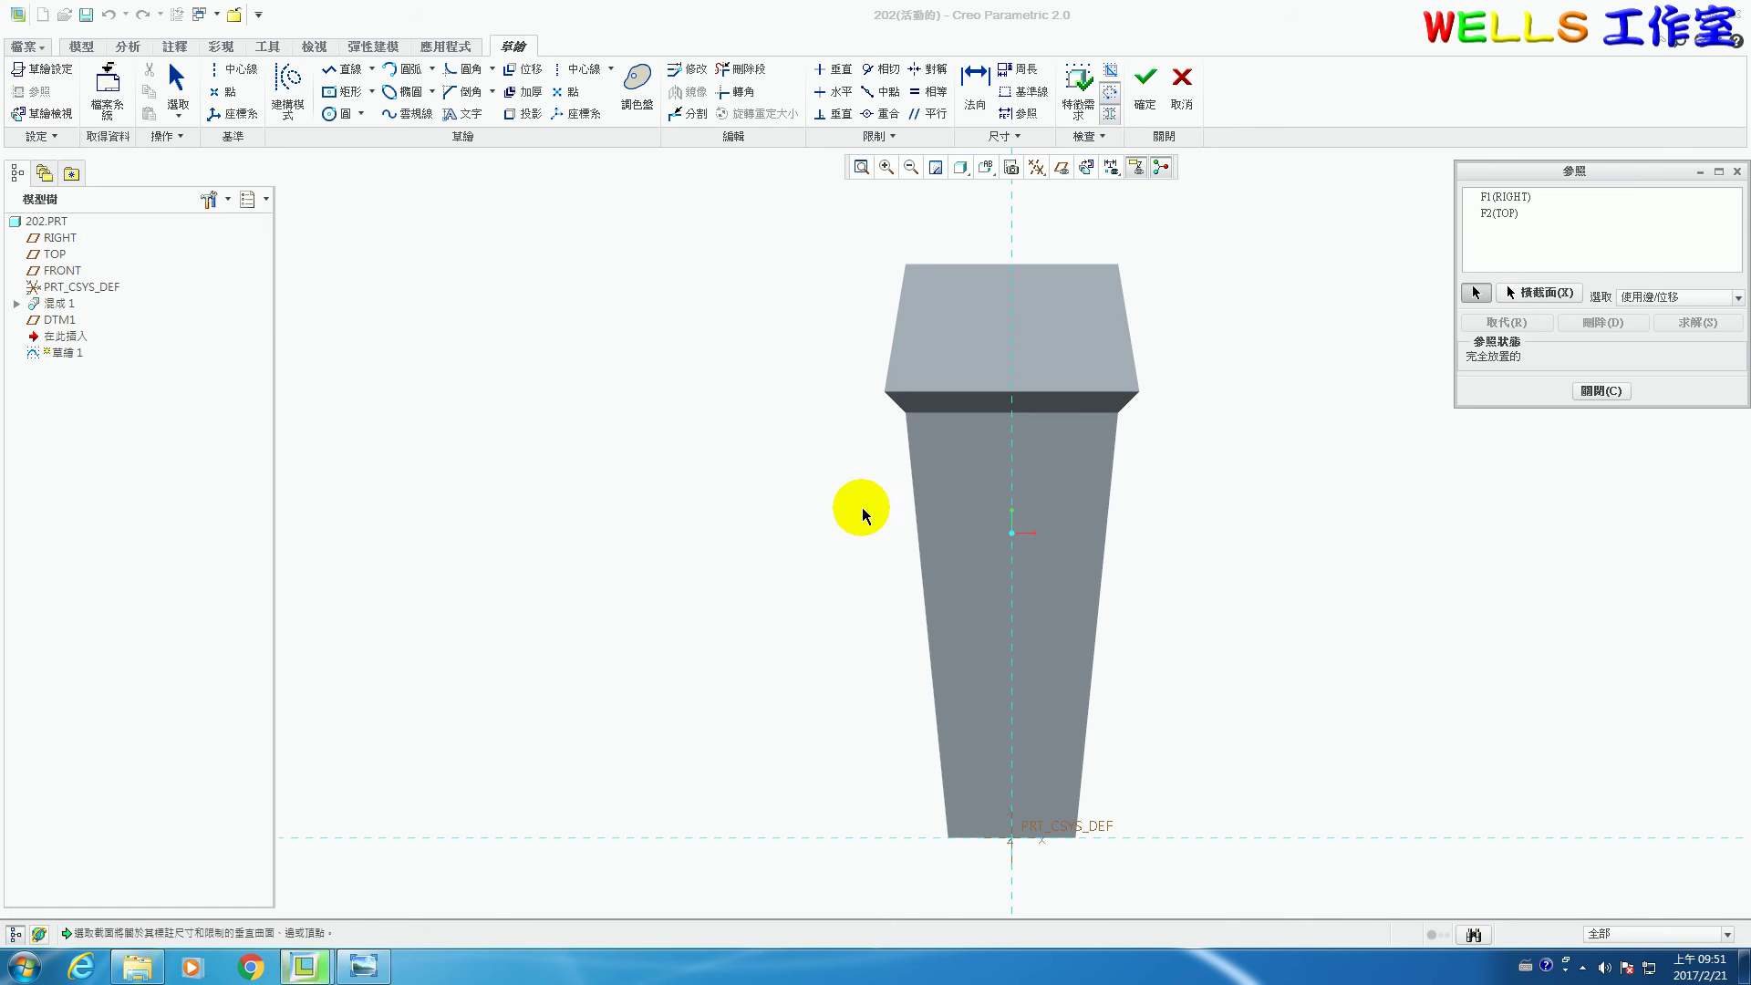
click(932, 266)
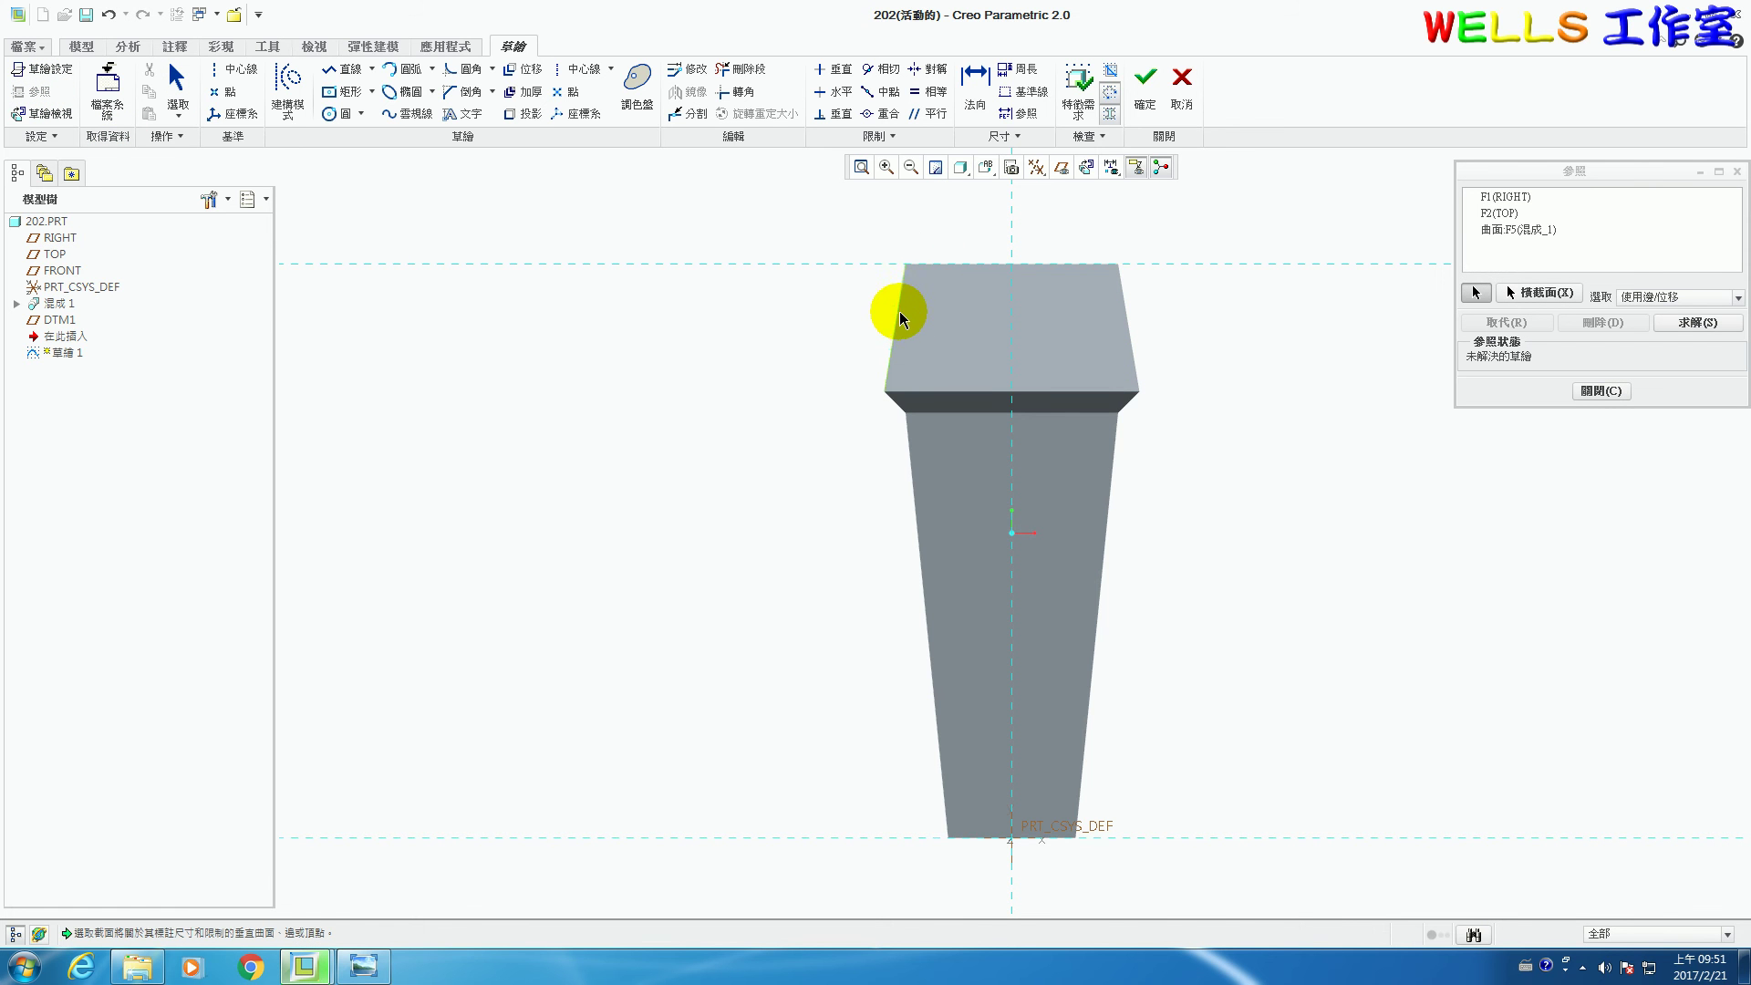
click(900, 310)
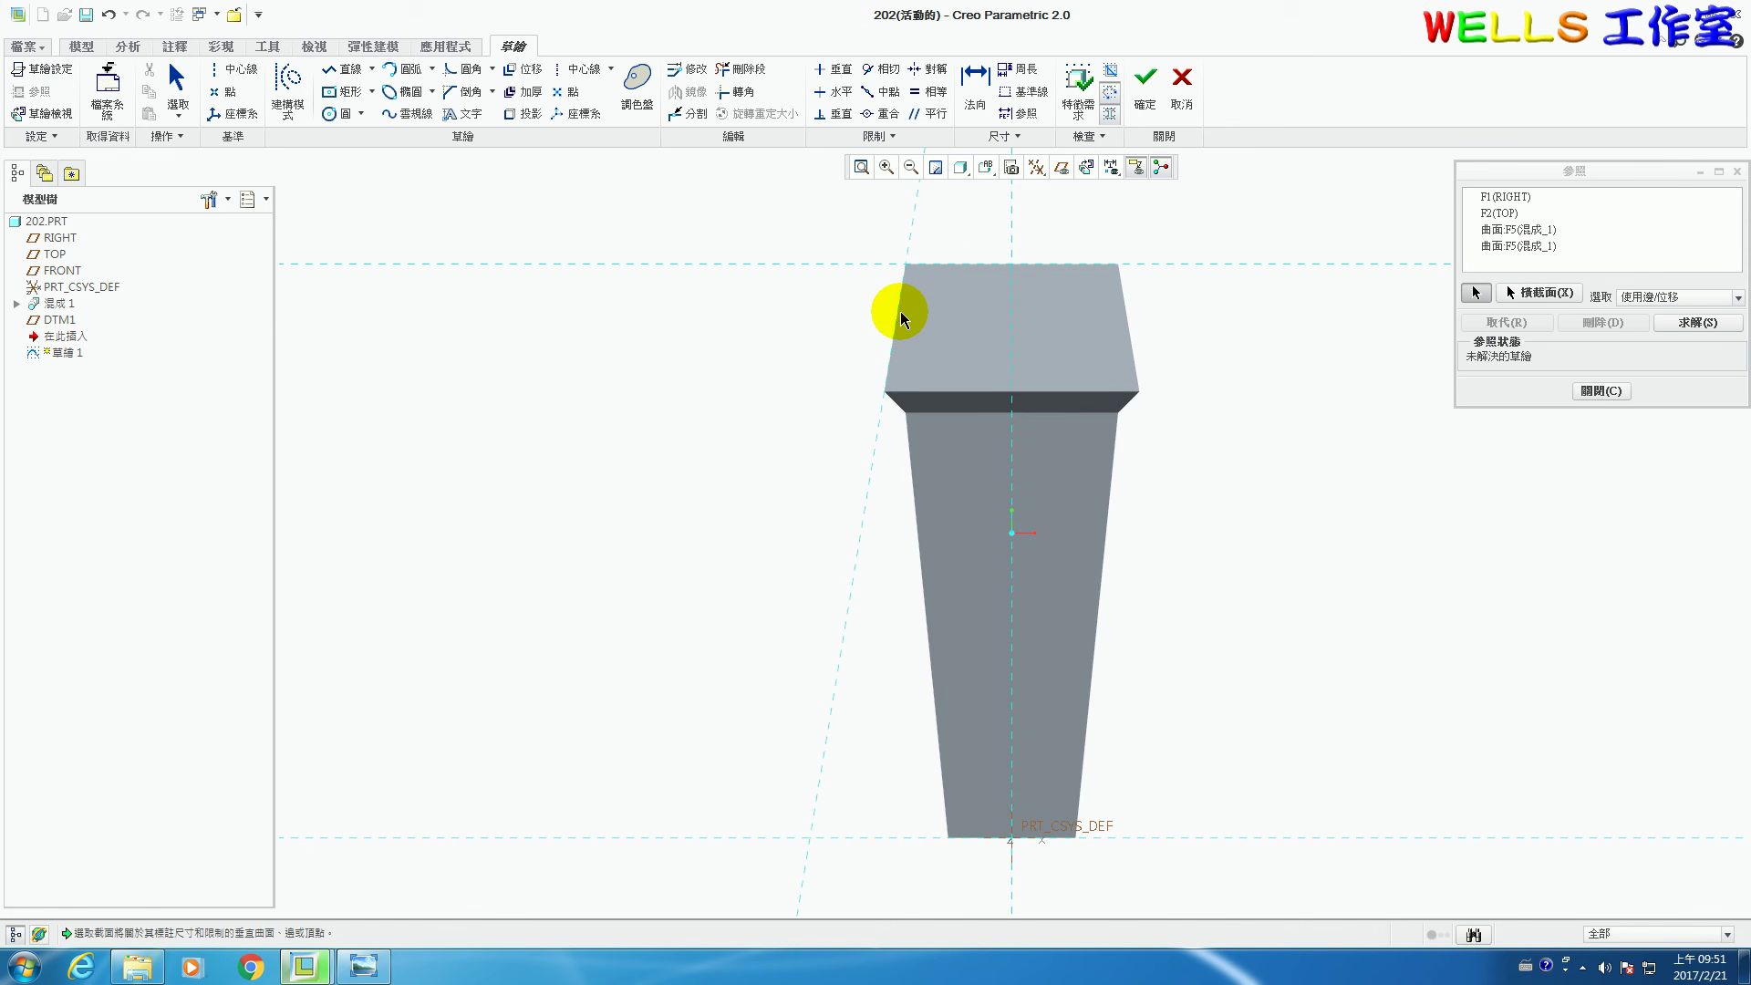
click(989, 394)
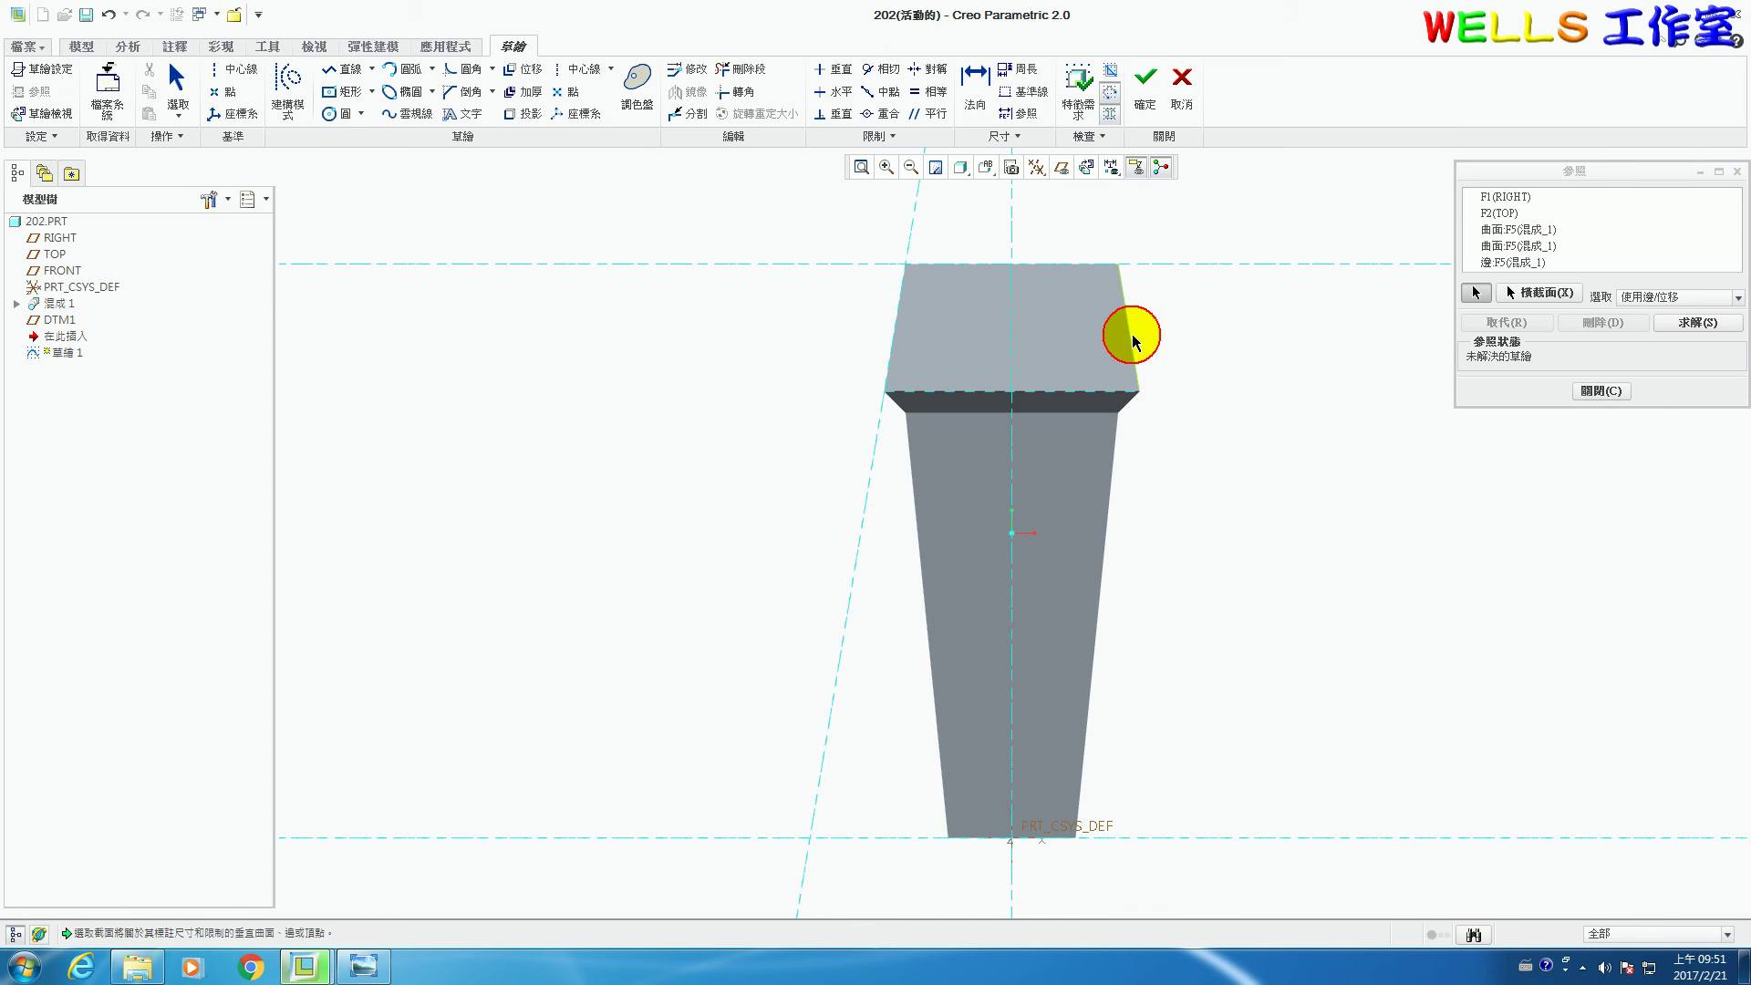
click(1134, 342)
click(1603, 391)
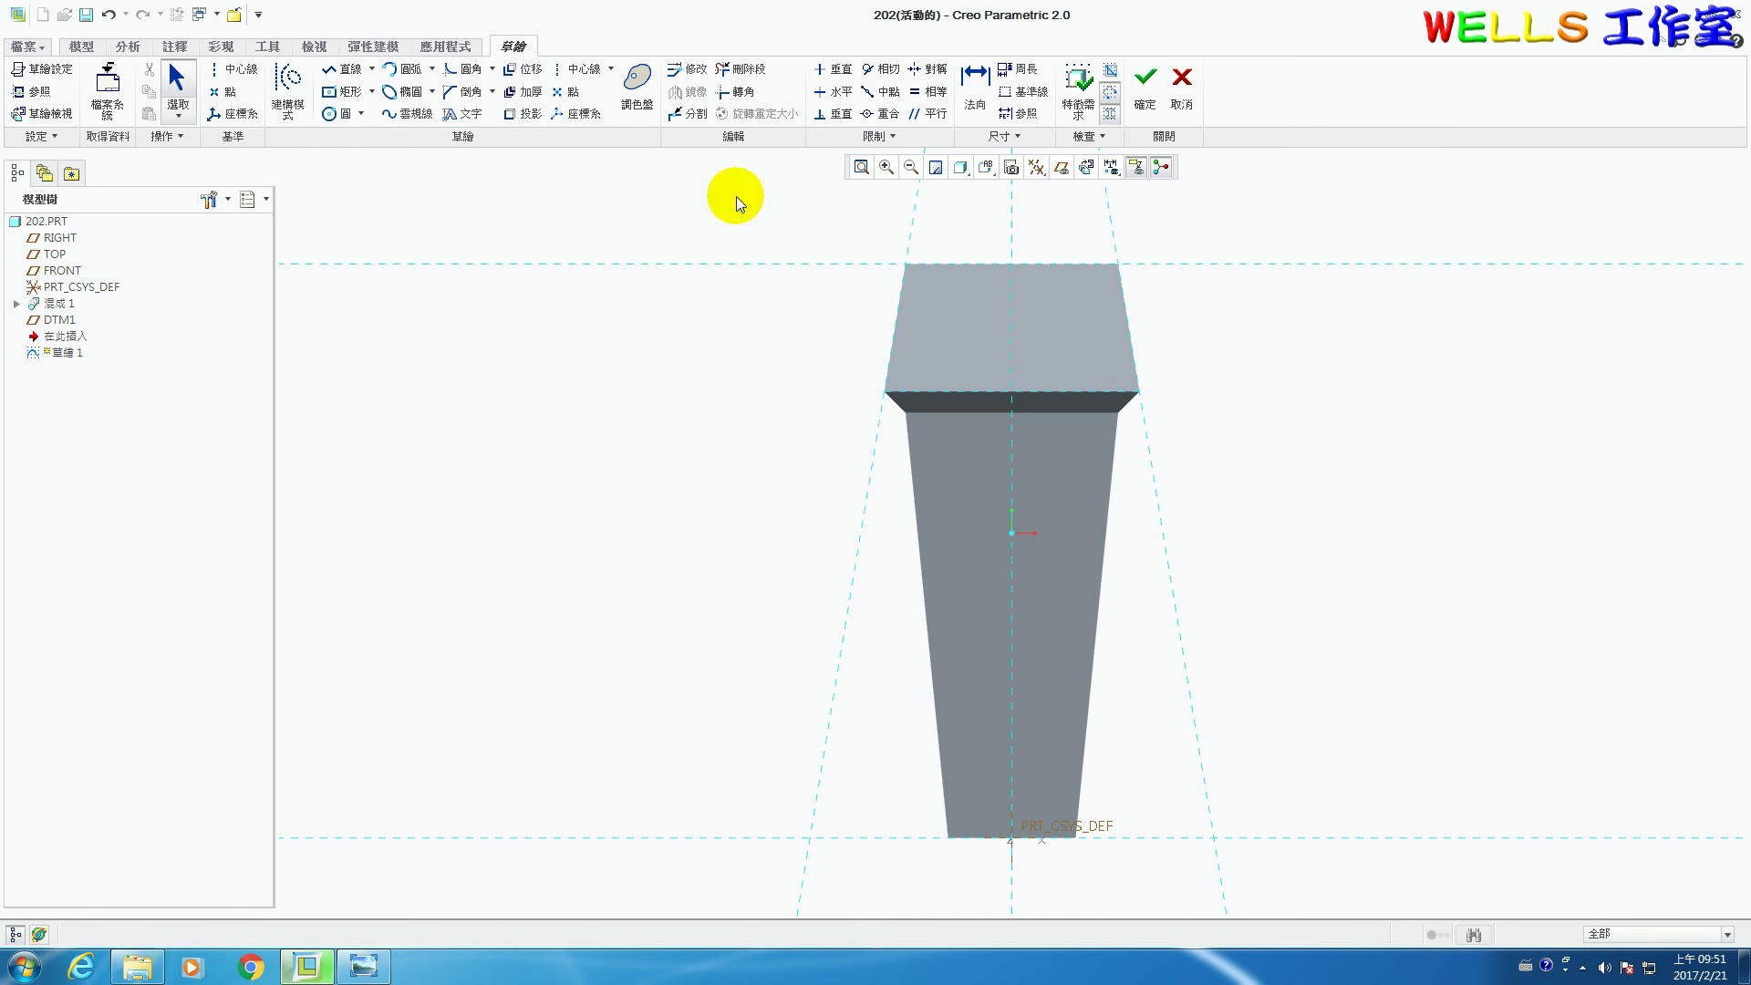
Draw a vertical centerline through the middle of the body along the RIGHT plane reference.
click(595, 72)
click(1014, 465)
click(1011, 312)
middle_click(1011, 312)
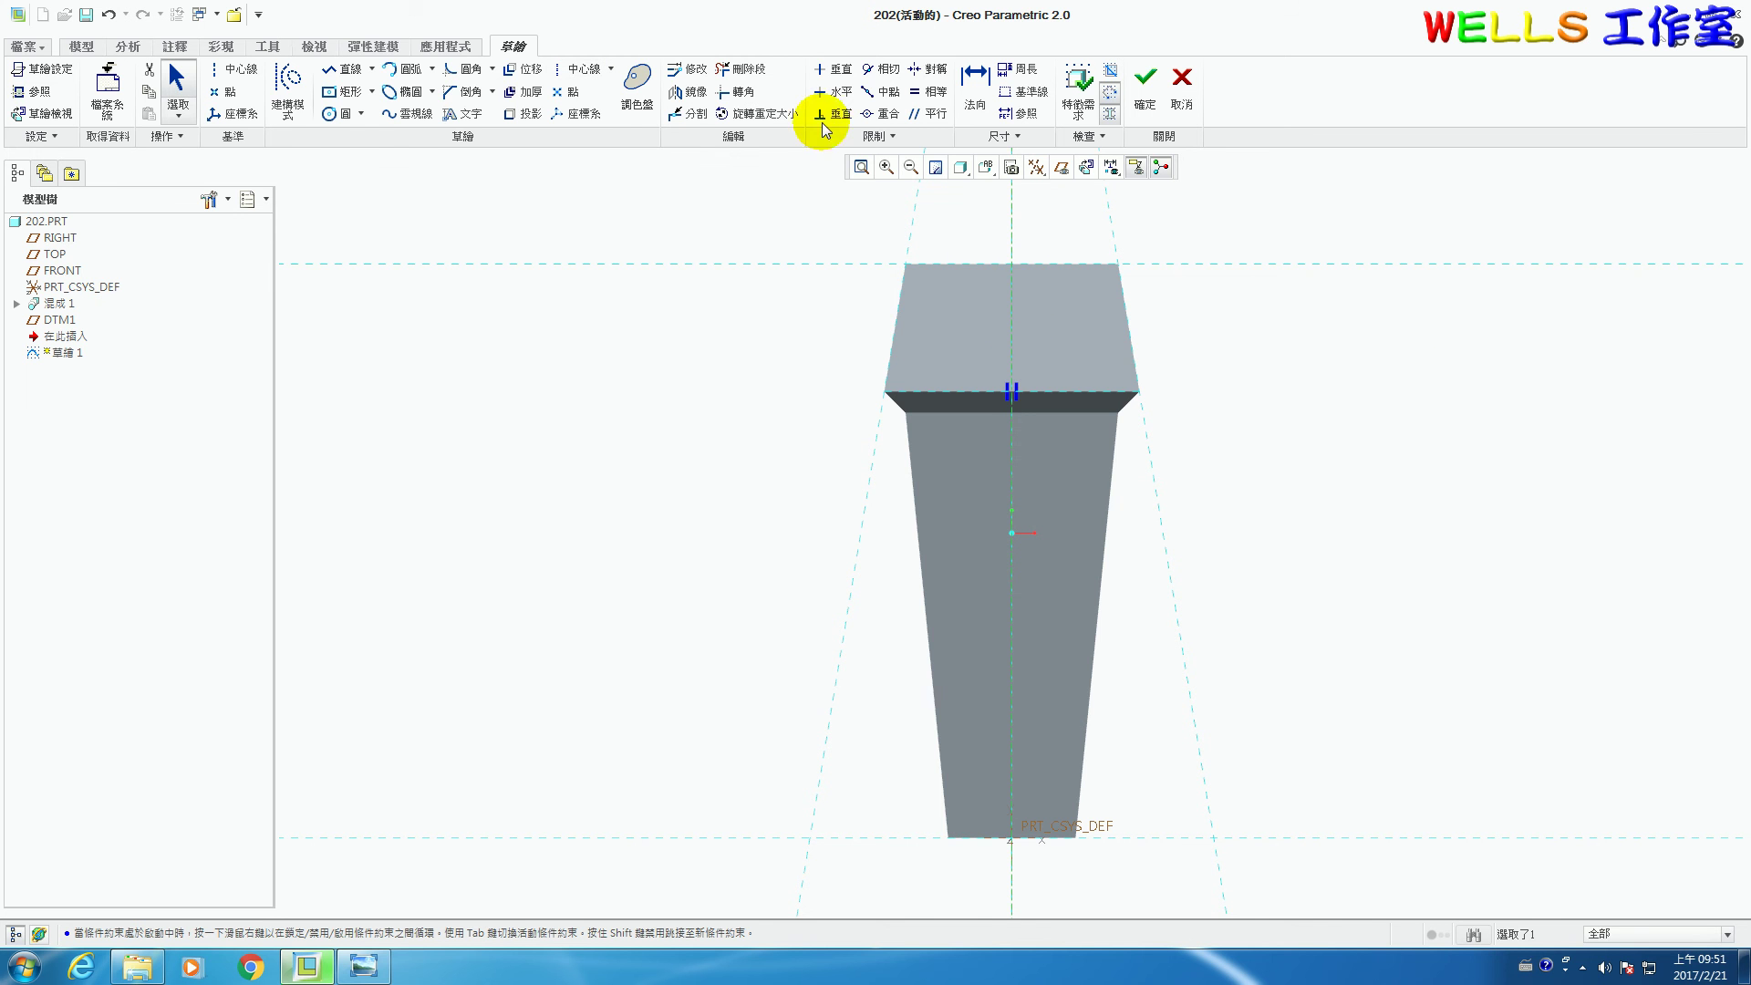
Draw a sloped line between the top portion's upper and lower edges, inside its left side, and constrain it parallel to that side.
click(354, 69)
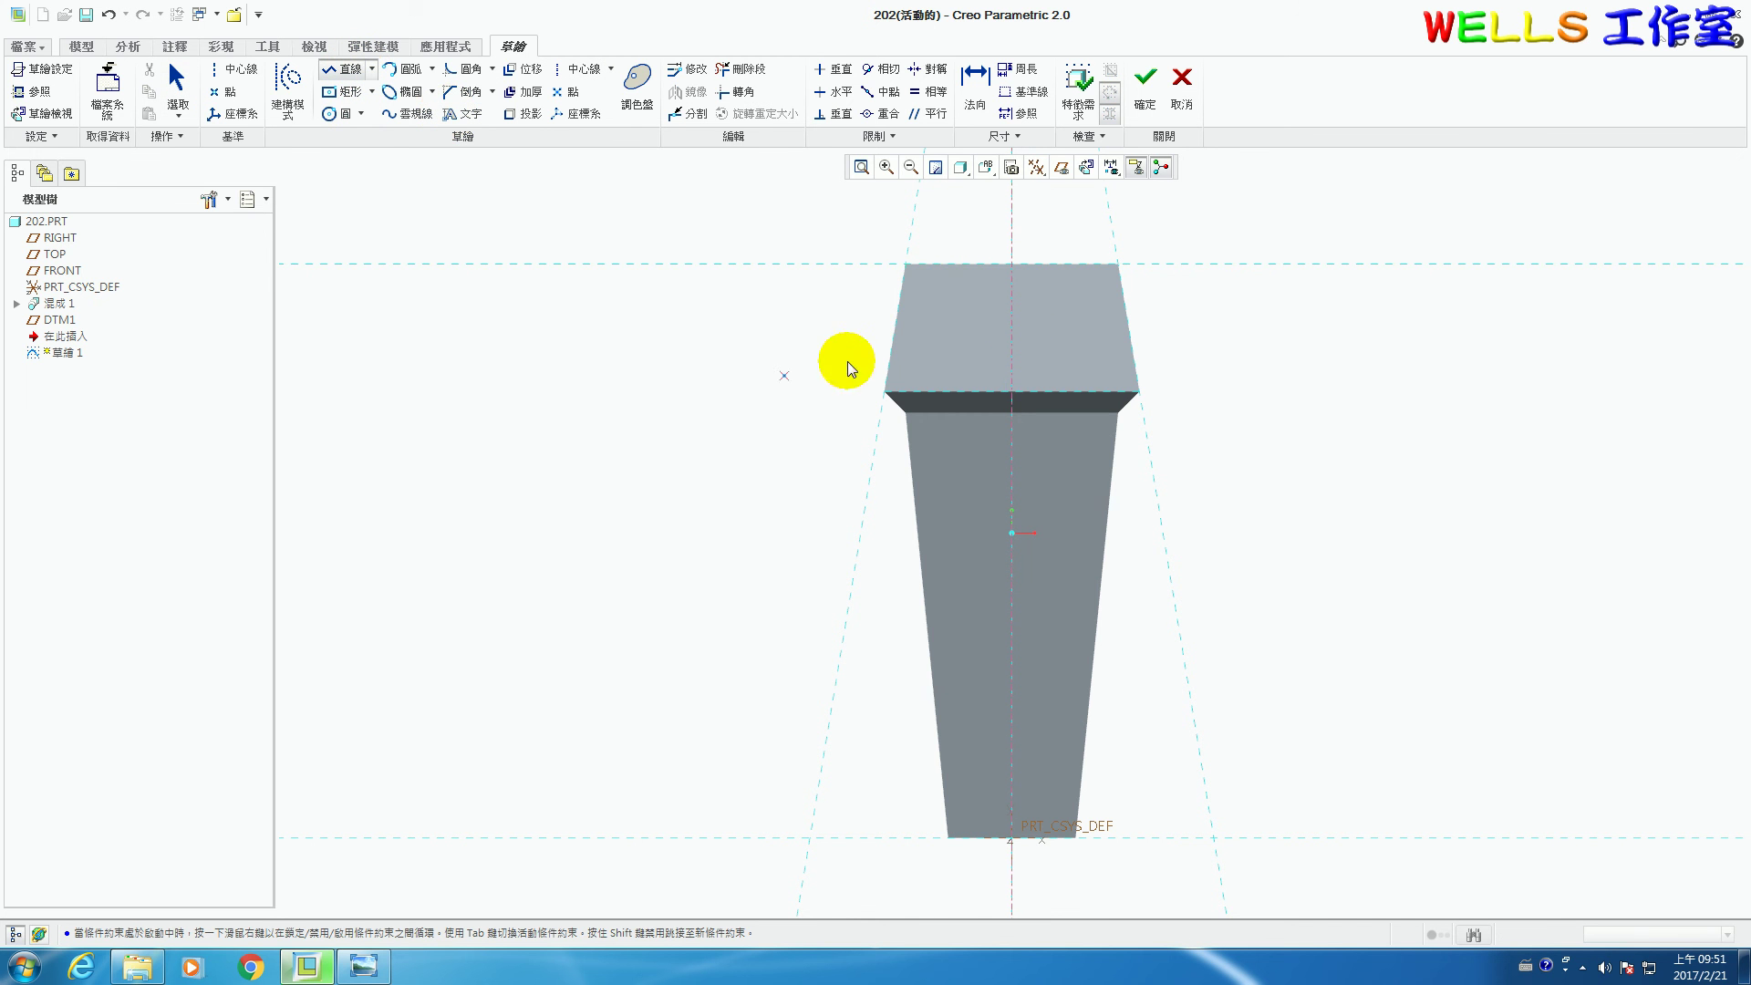
click(940, 265)
click(915, 392)
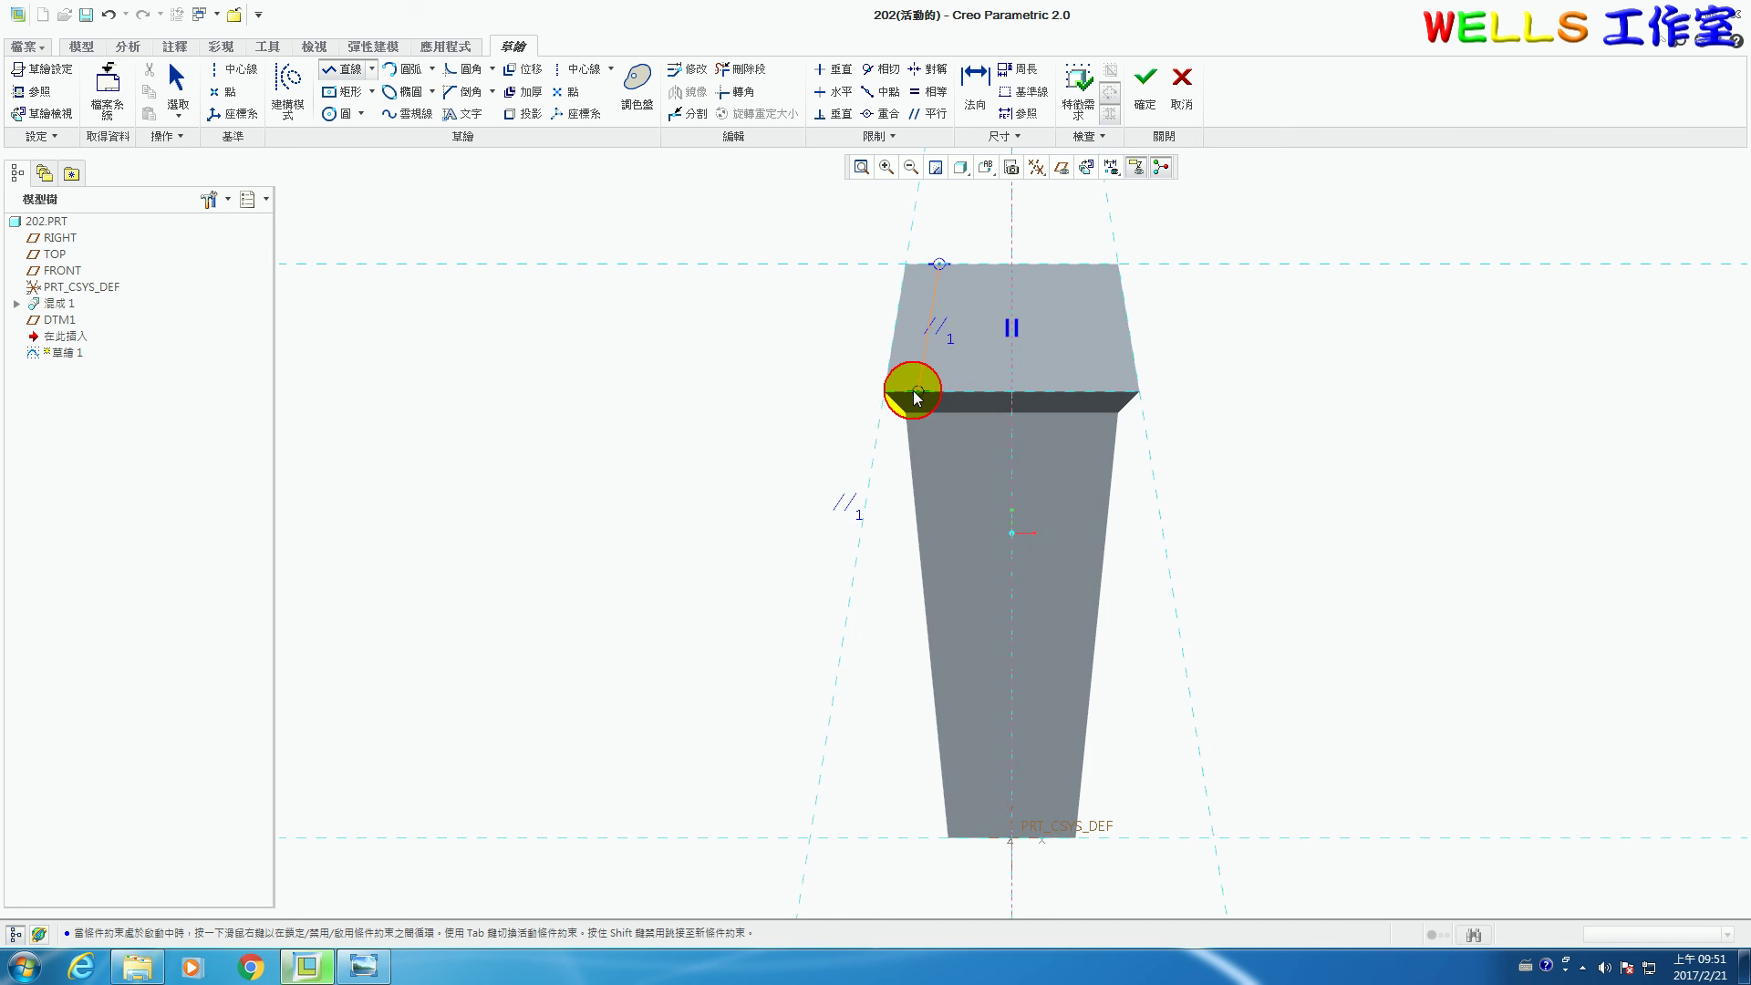
middle_click(1000, 374)
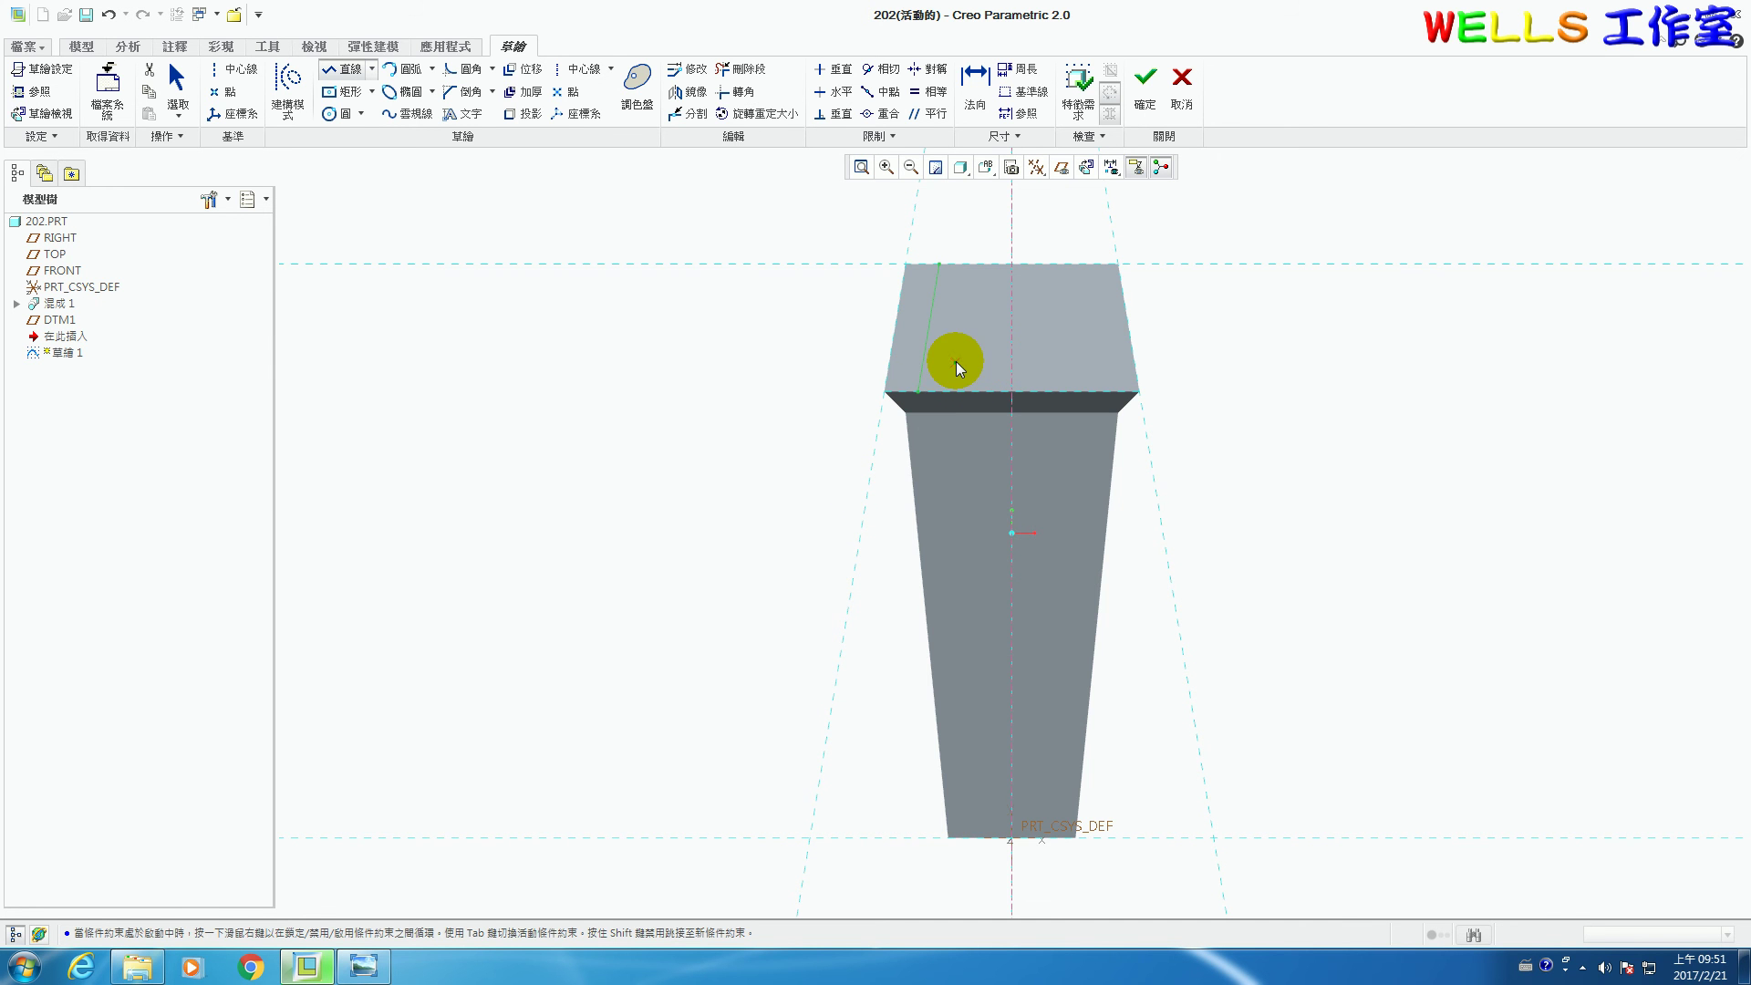
scroll(956, 362, up, 3)
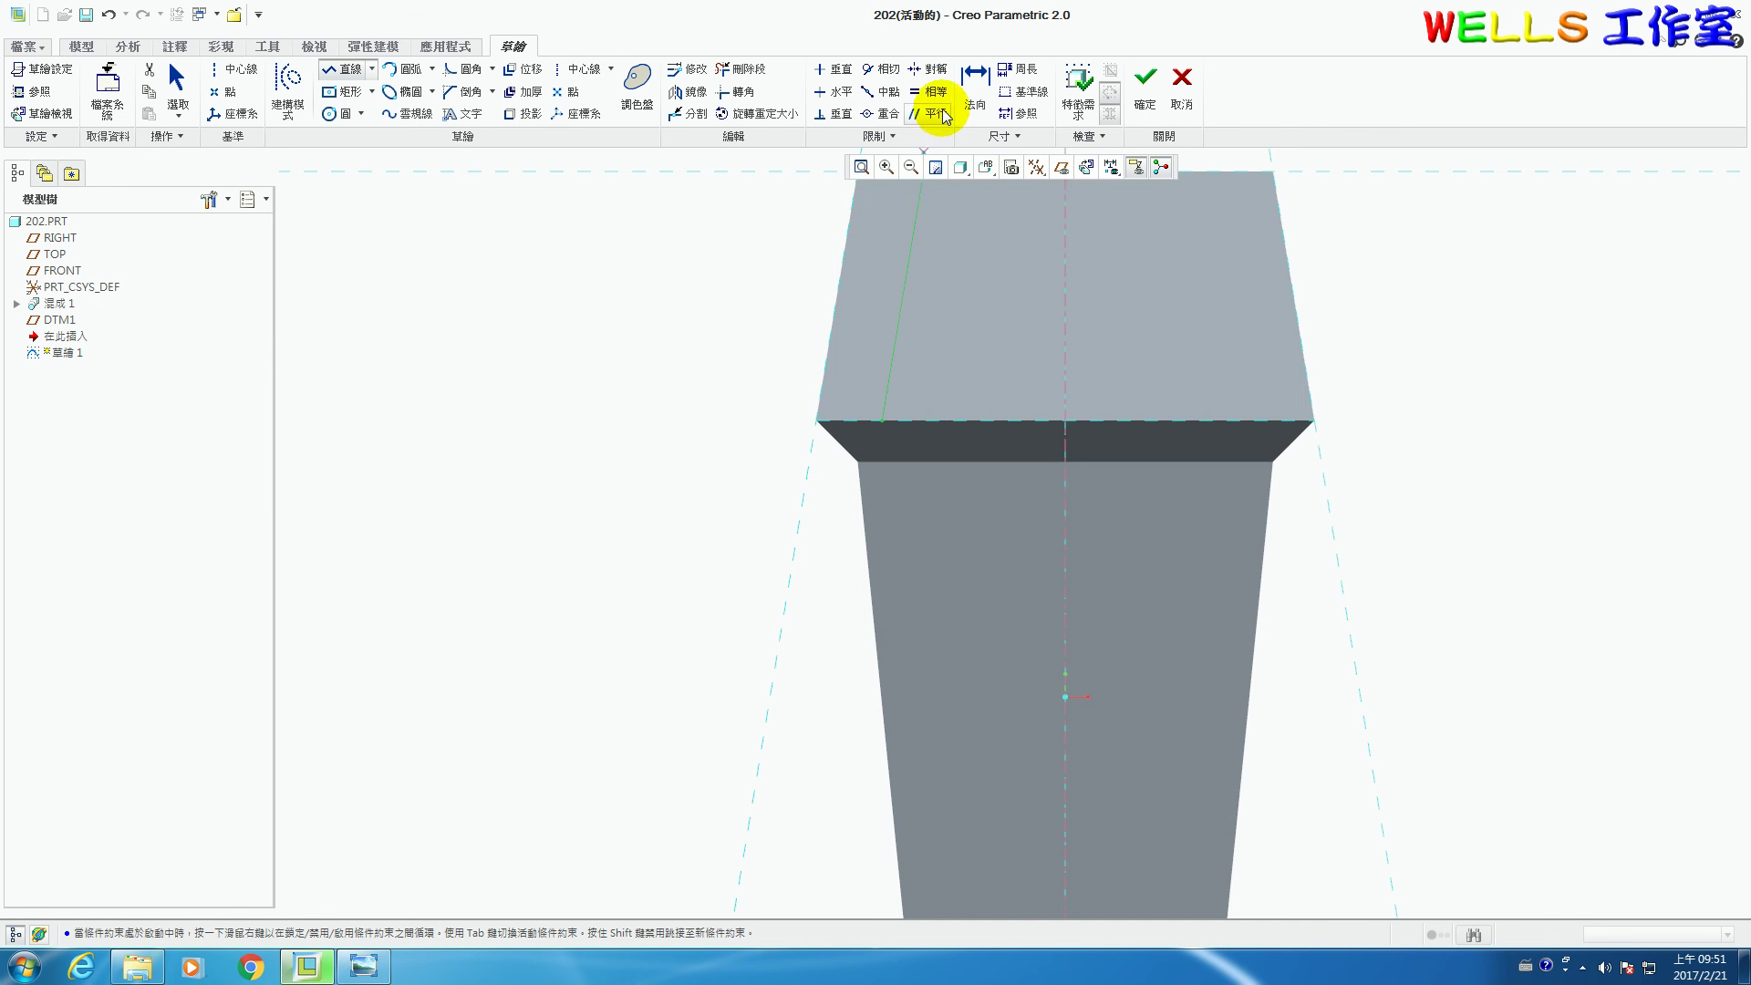
click(929, 113)
click(906, 315)
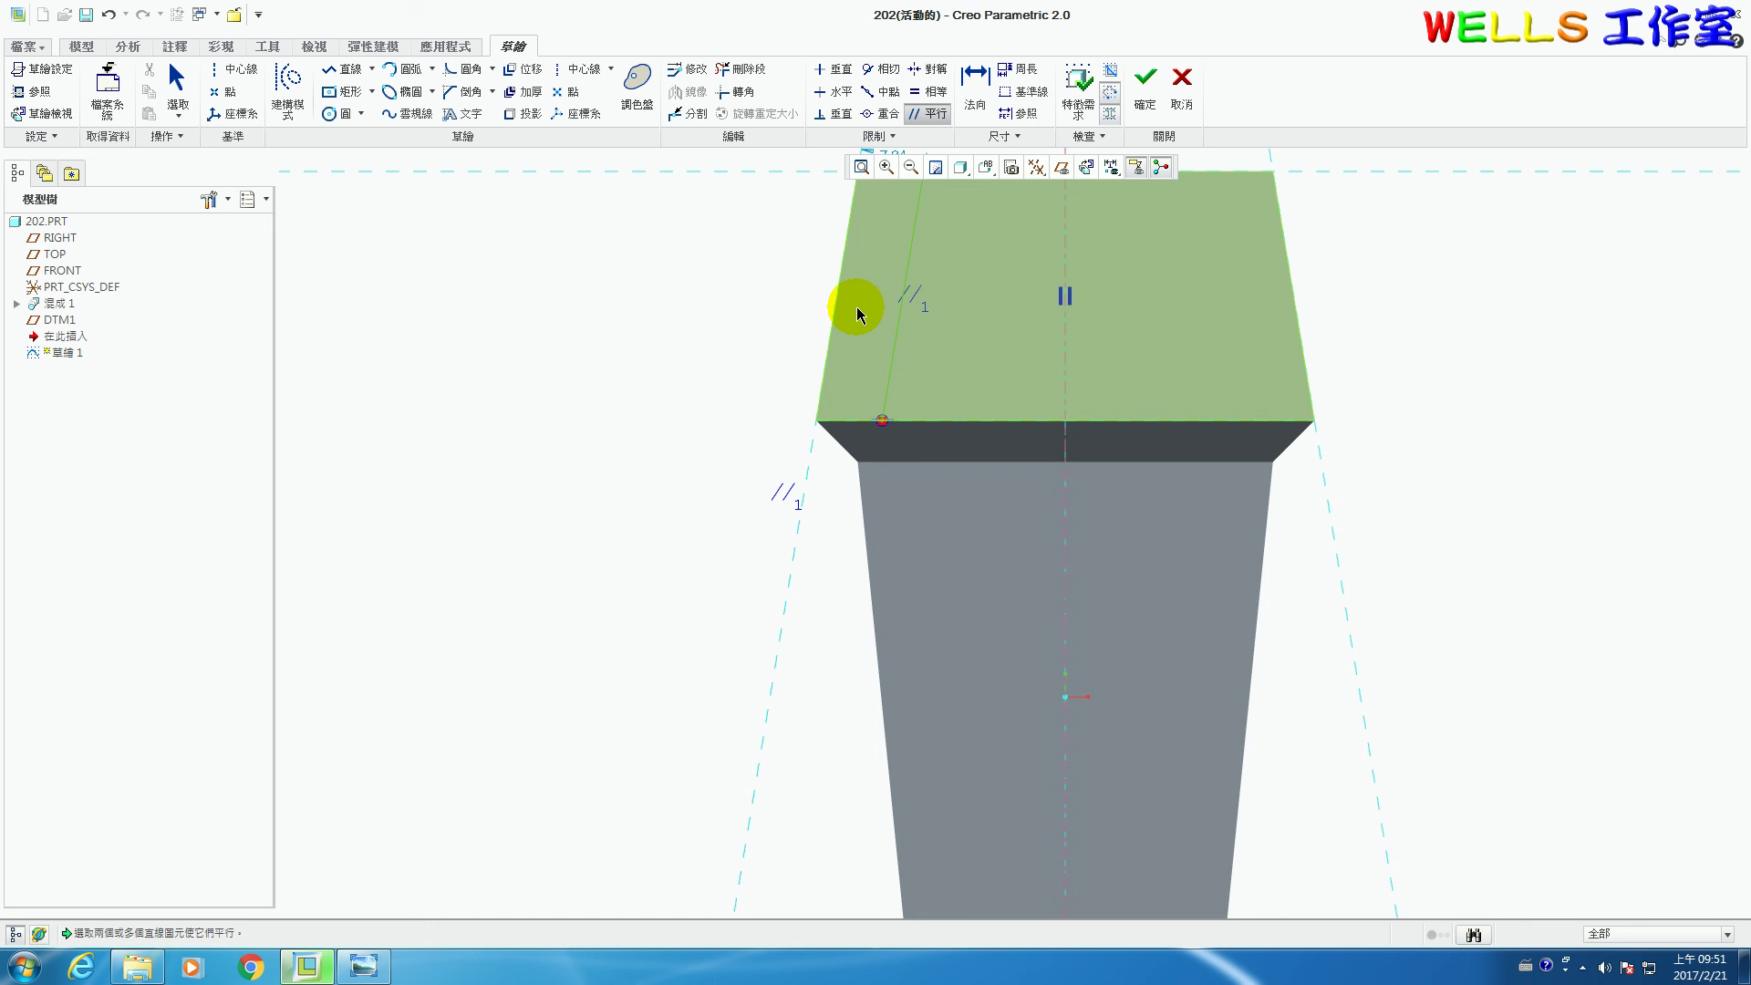
click(757, 509)
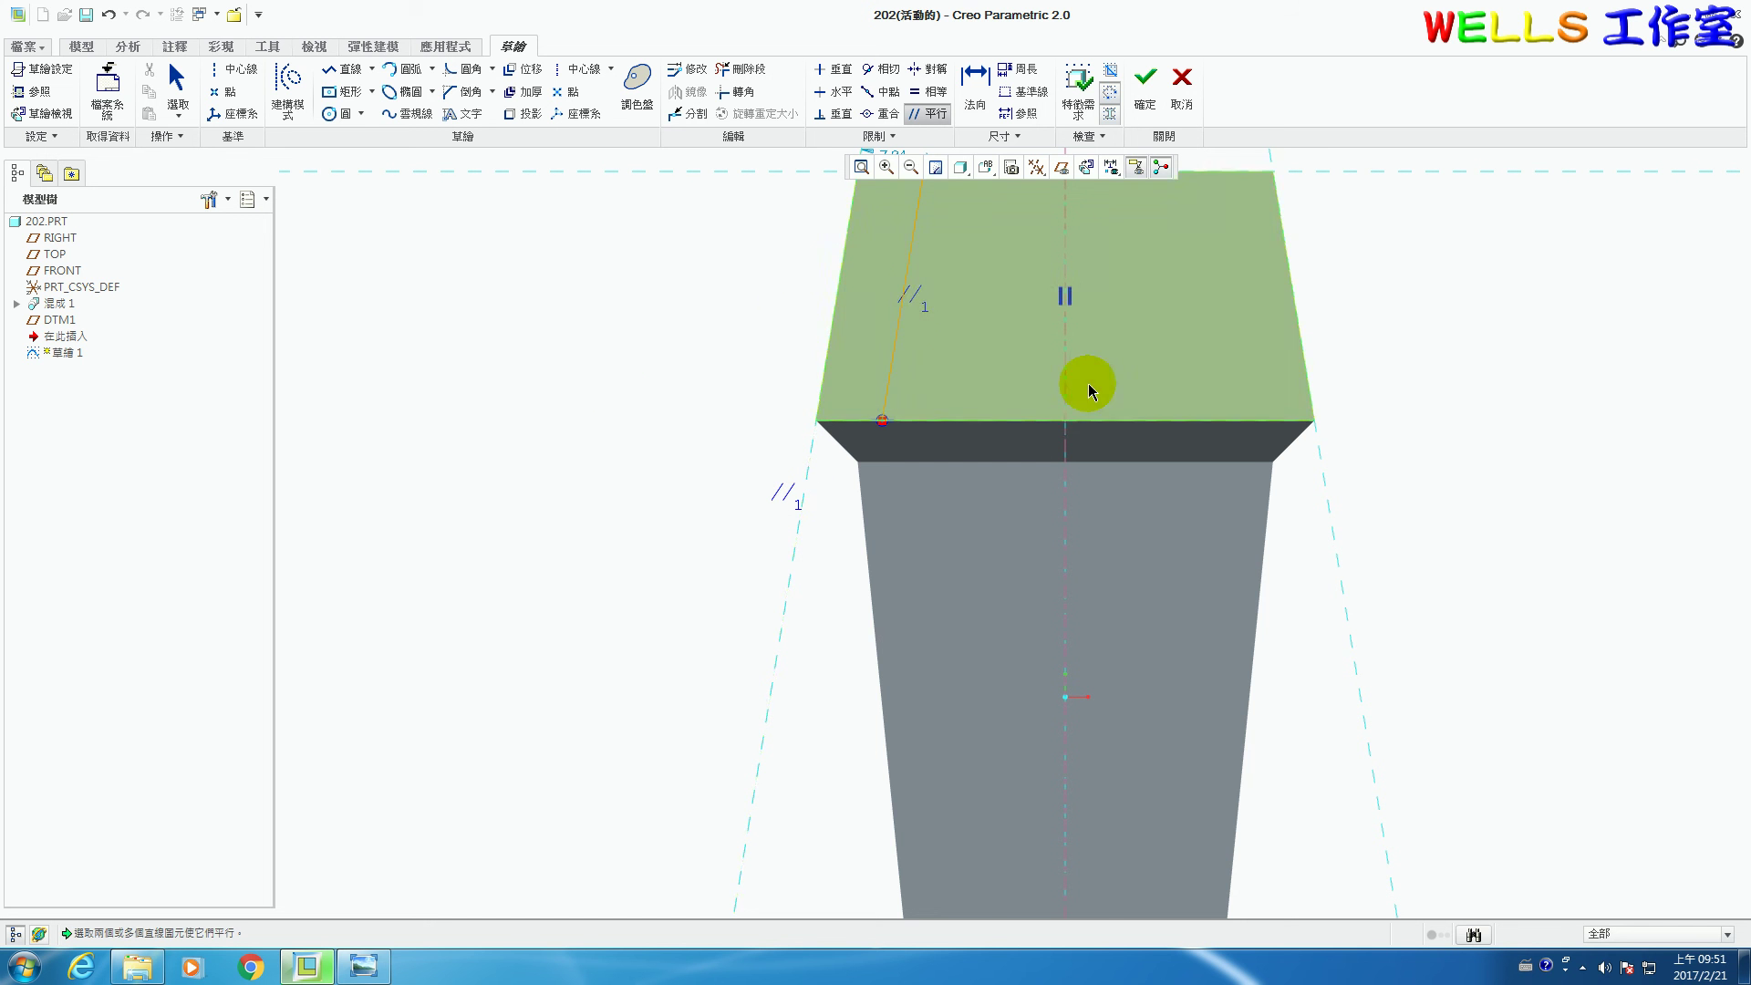
Set the distance between the sloped line and the top portion's left side to 3.
scroll(1086, 383, down, 3)
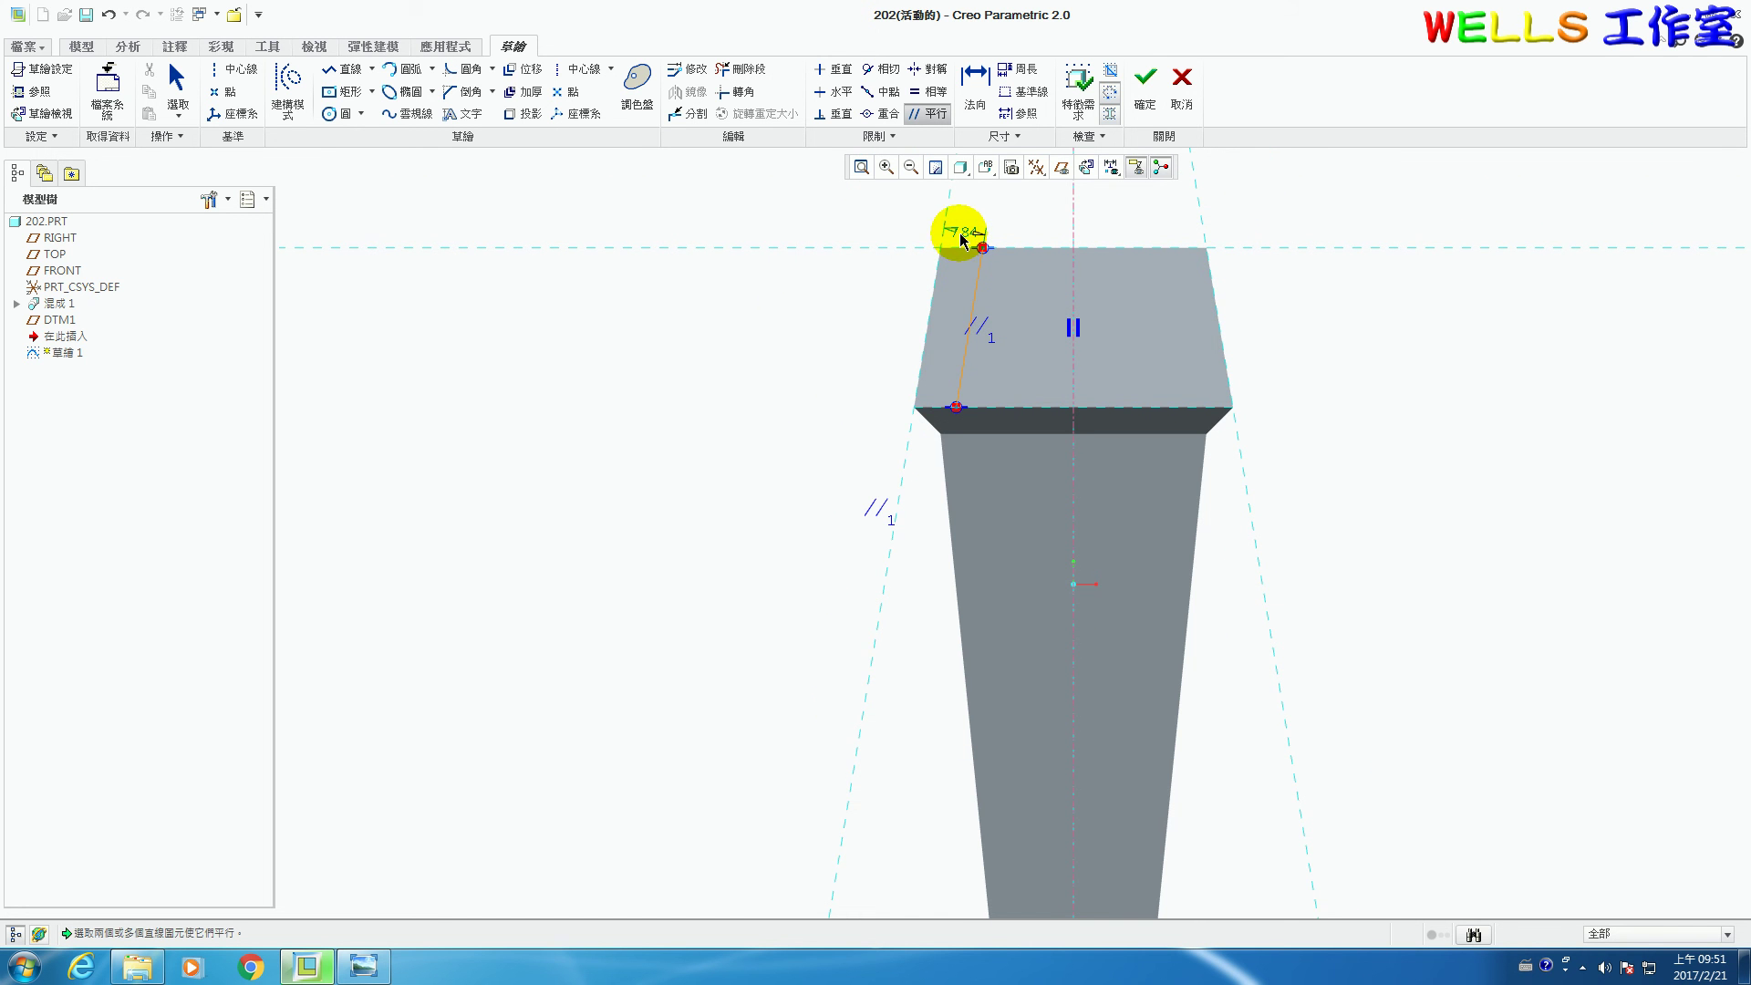
middle_click(1012, 222)
double_click(959, 237)
text(5)
key(Return)
click(1381, 390)
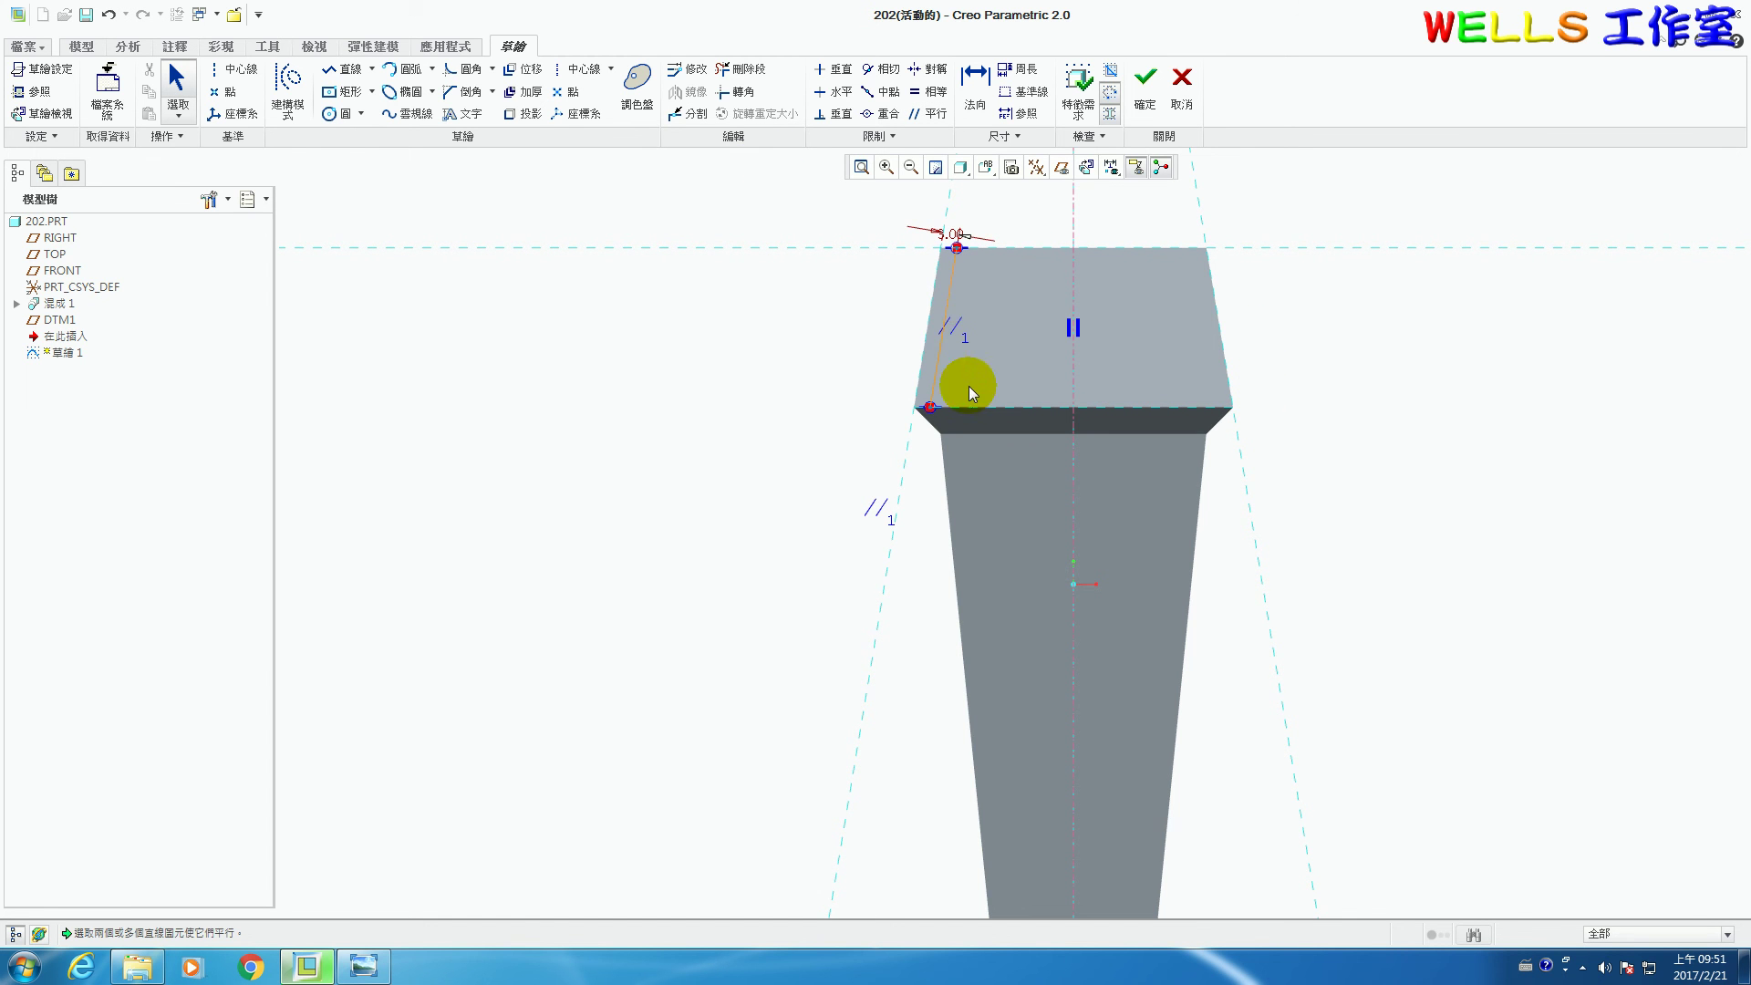
Mirror the sloped line about the vertical centerline.
click(952, 290)
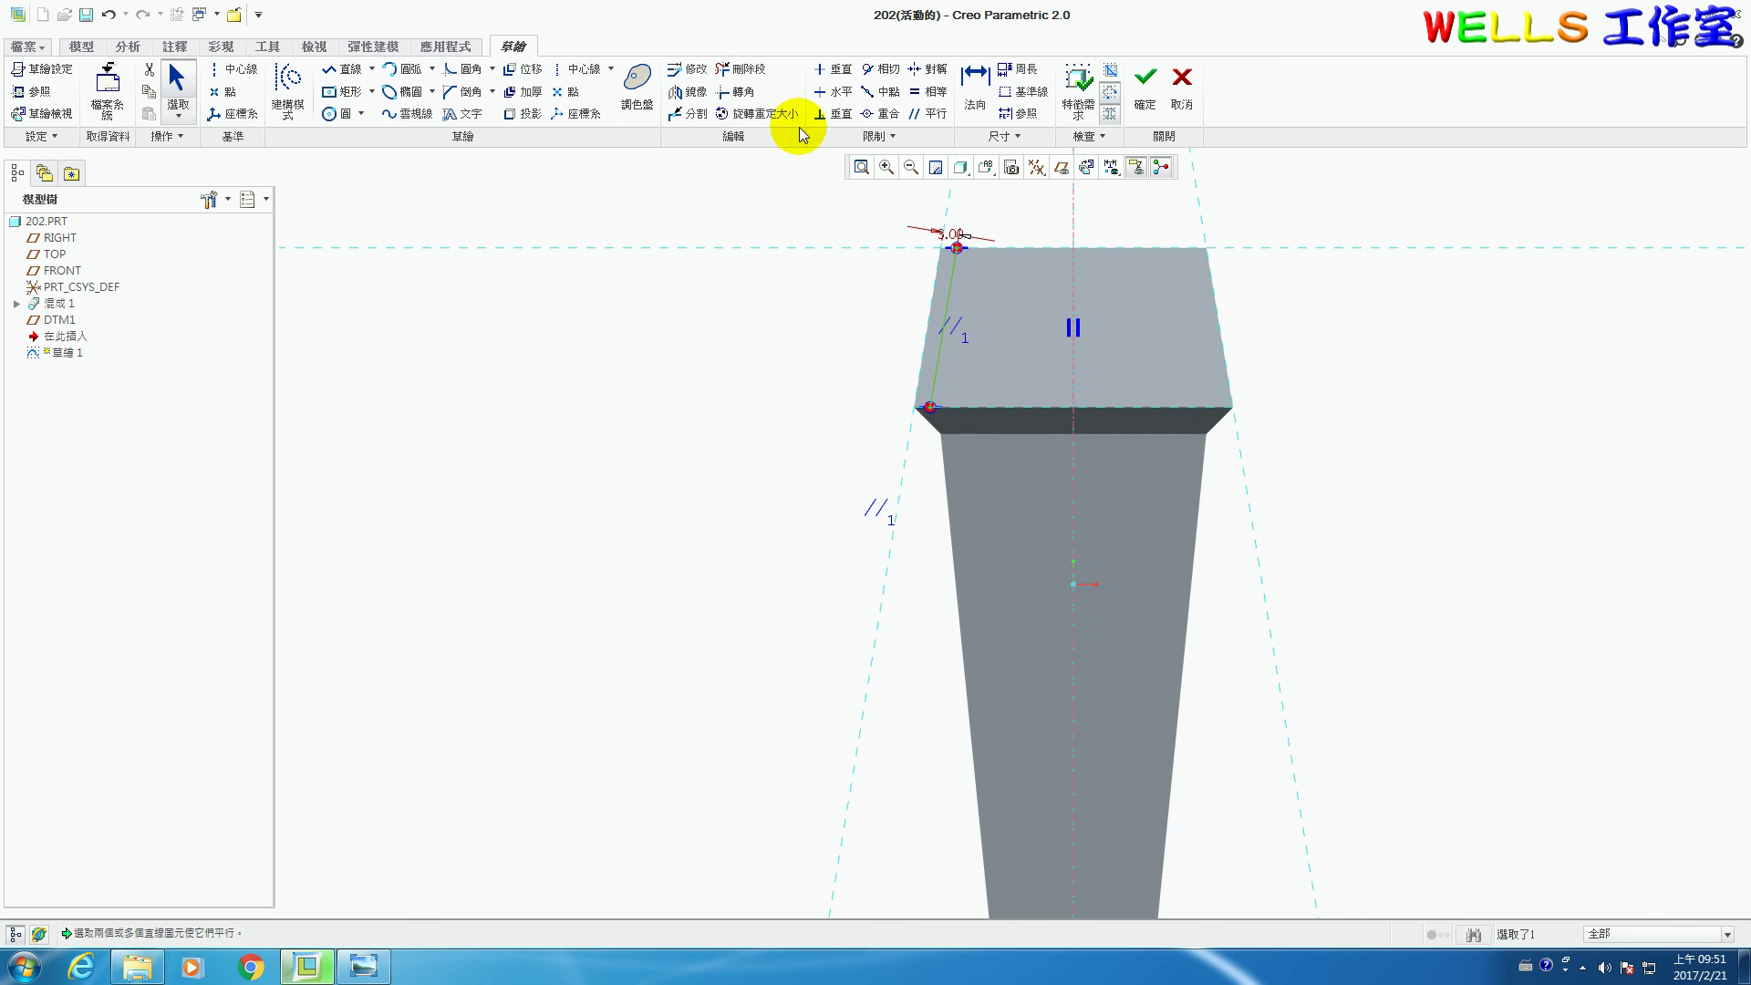
click(686, 91)
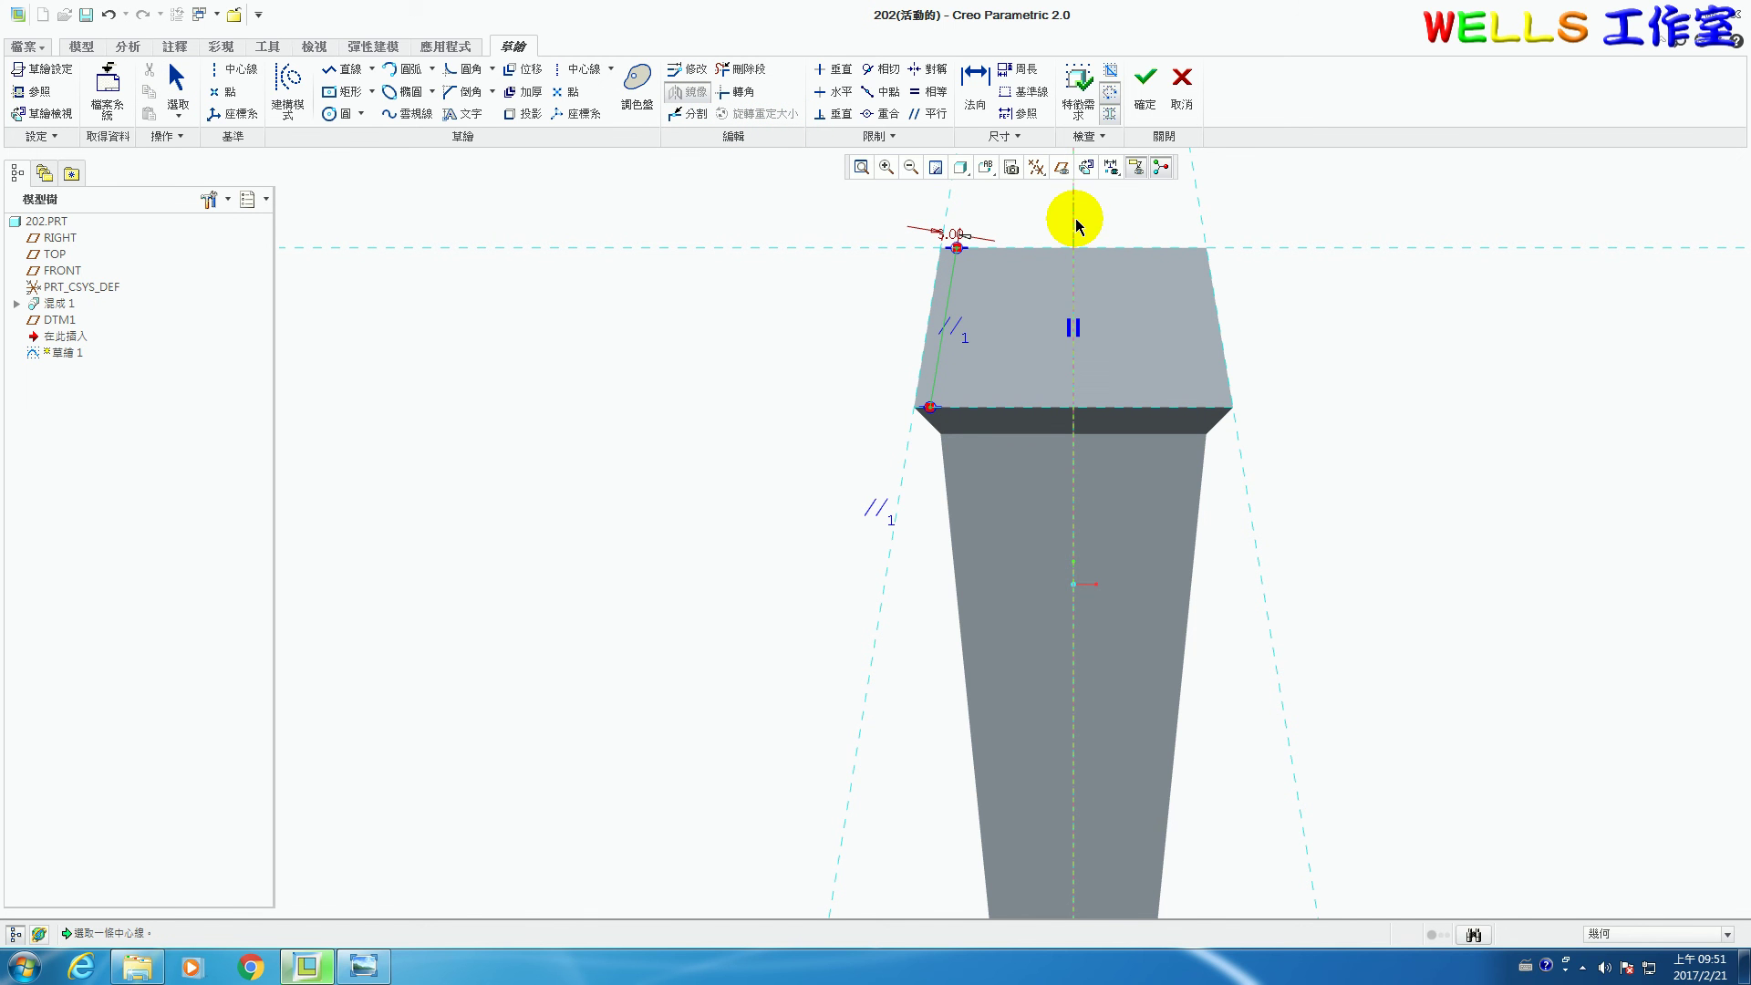
click(1076, 217)
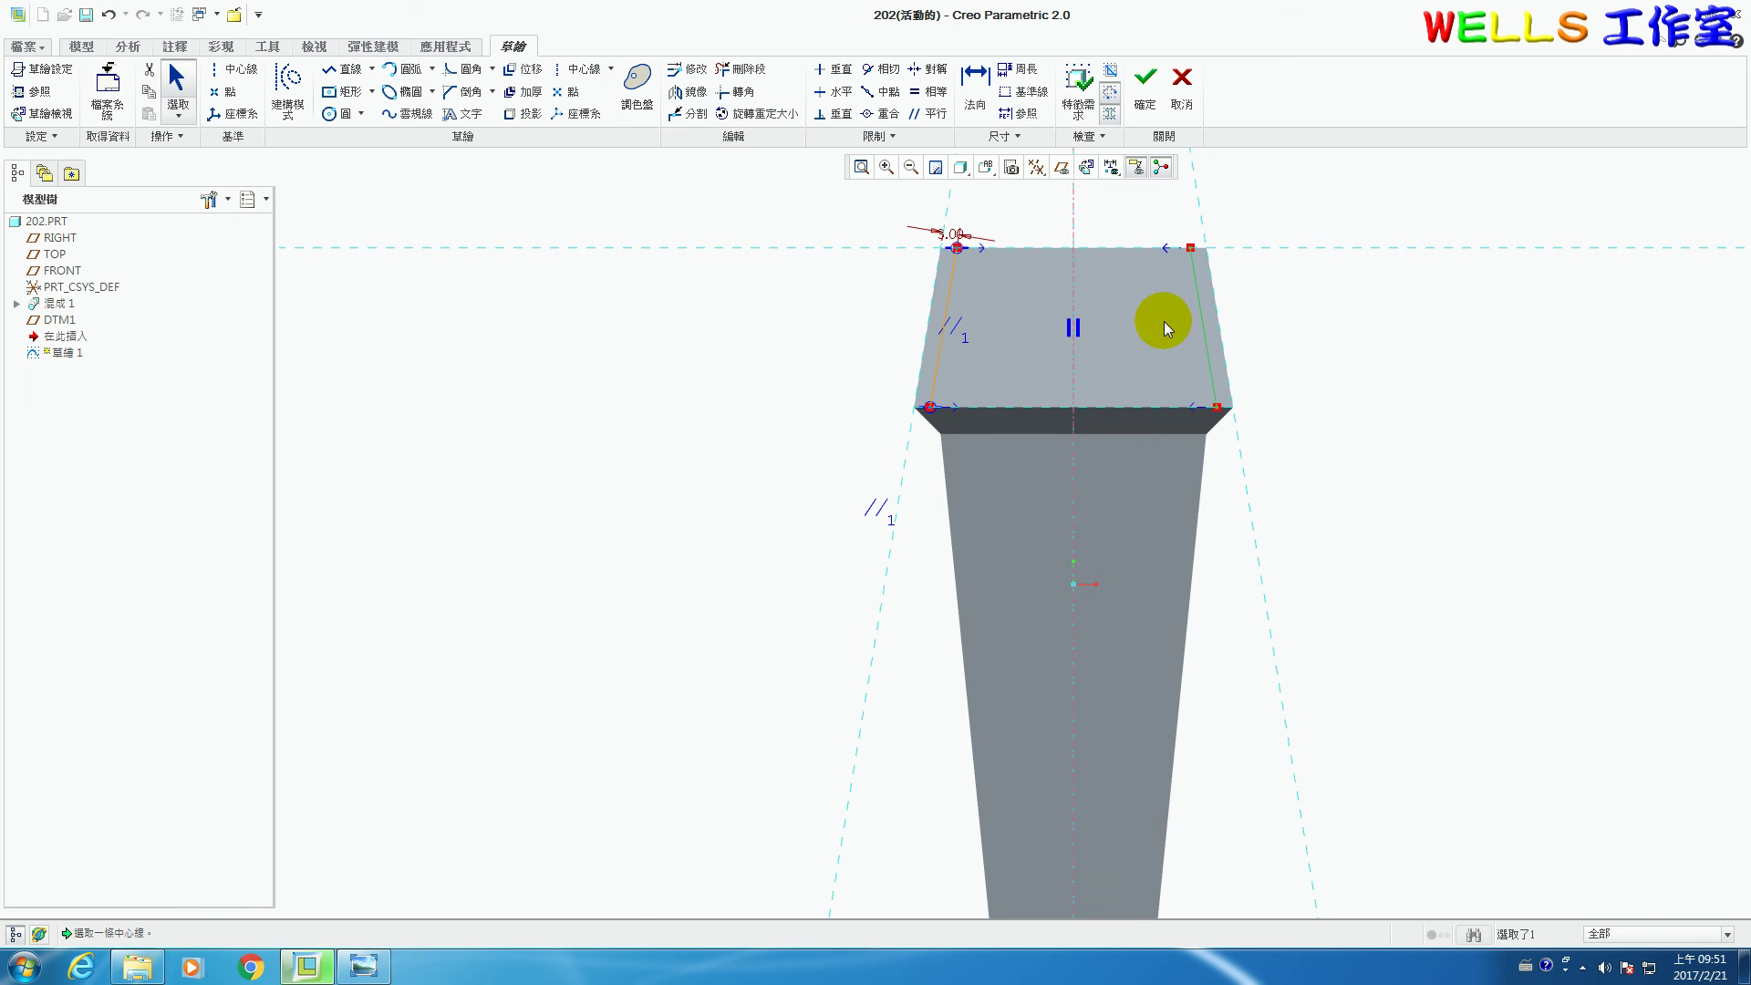
click(1362, 363)
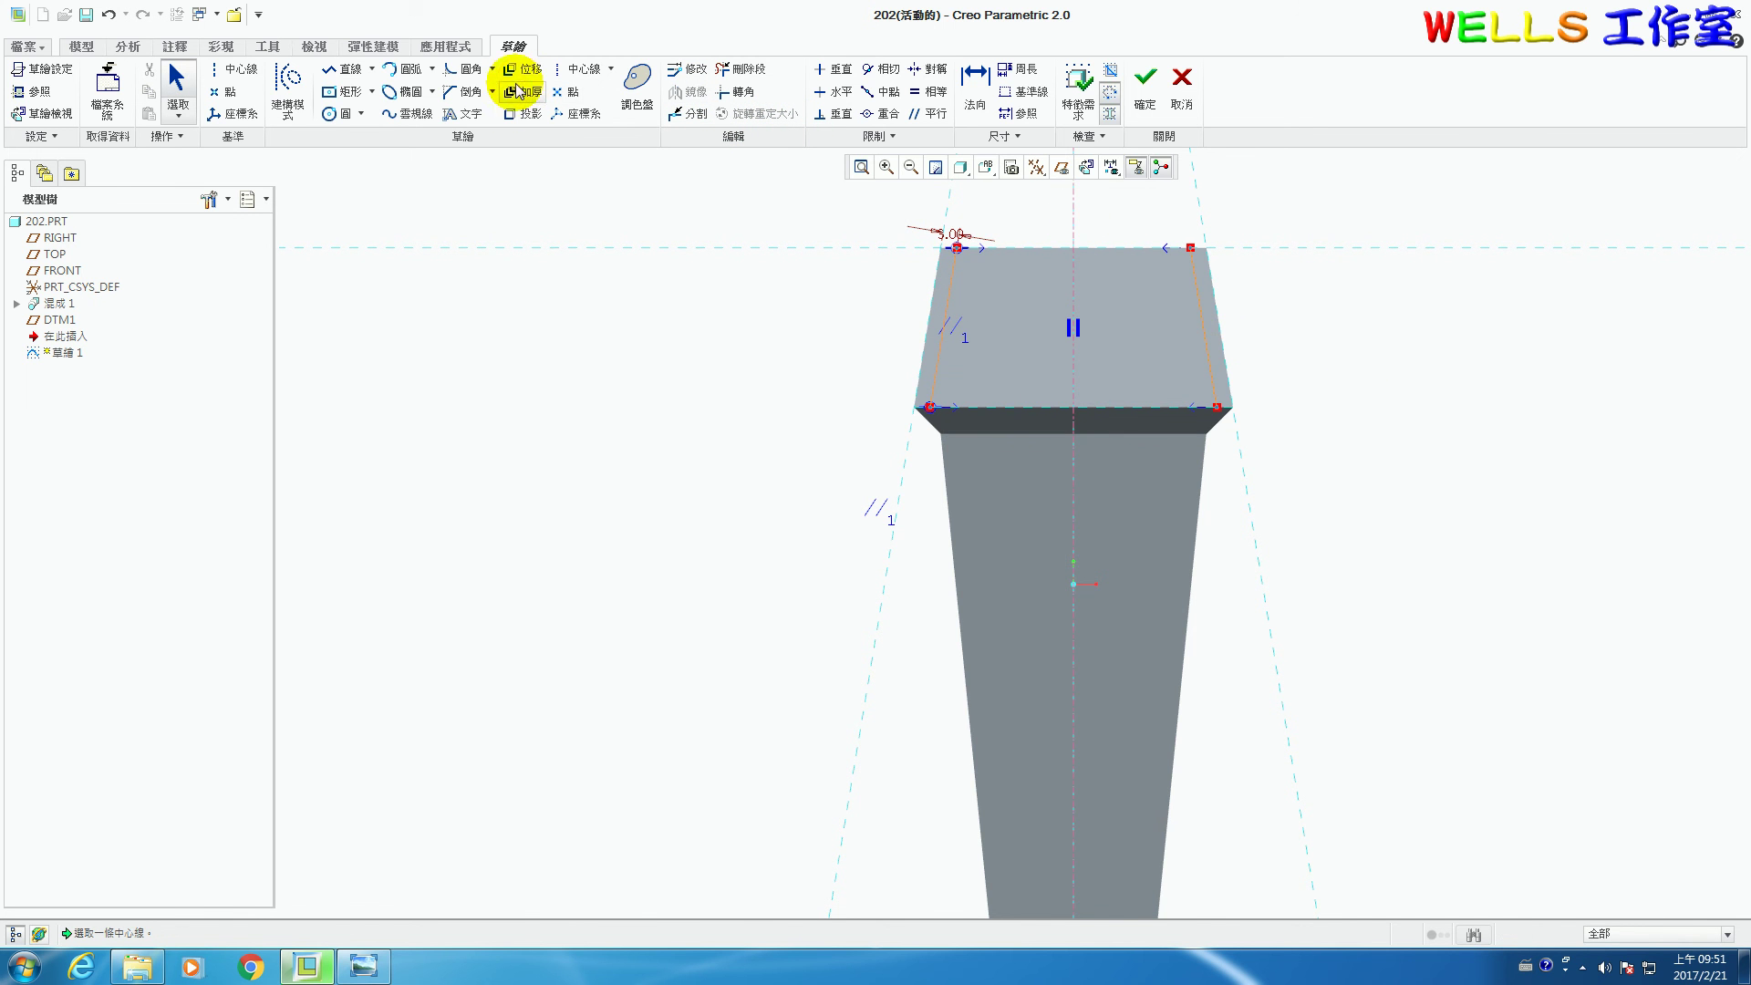
Close the trapezoid with horizontal lines joining the lower and upper ends of the two sloped lines, and finish the sketch.
click(338, 81)
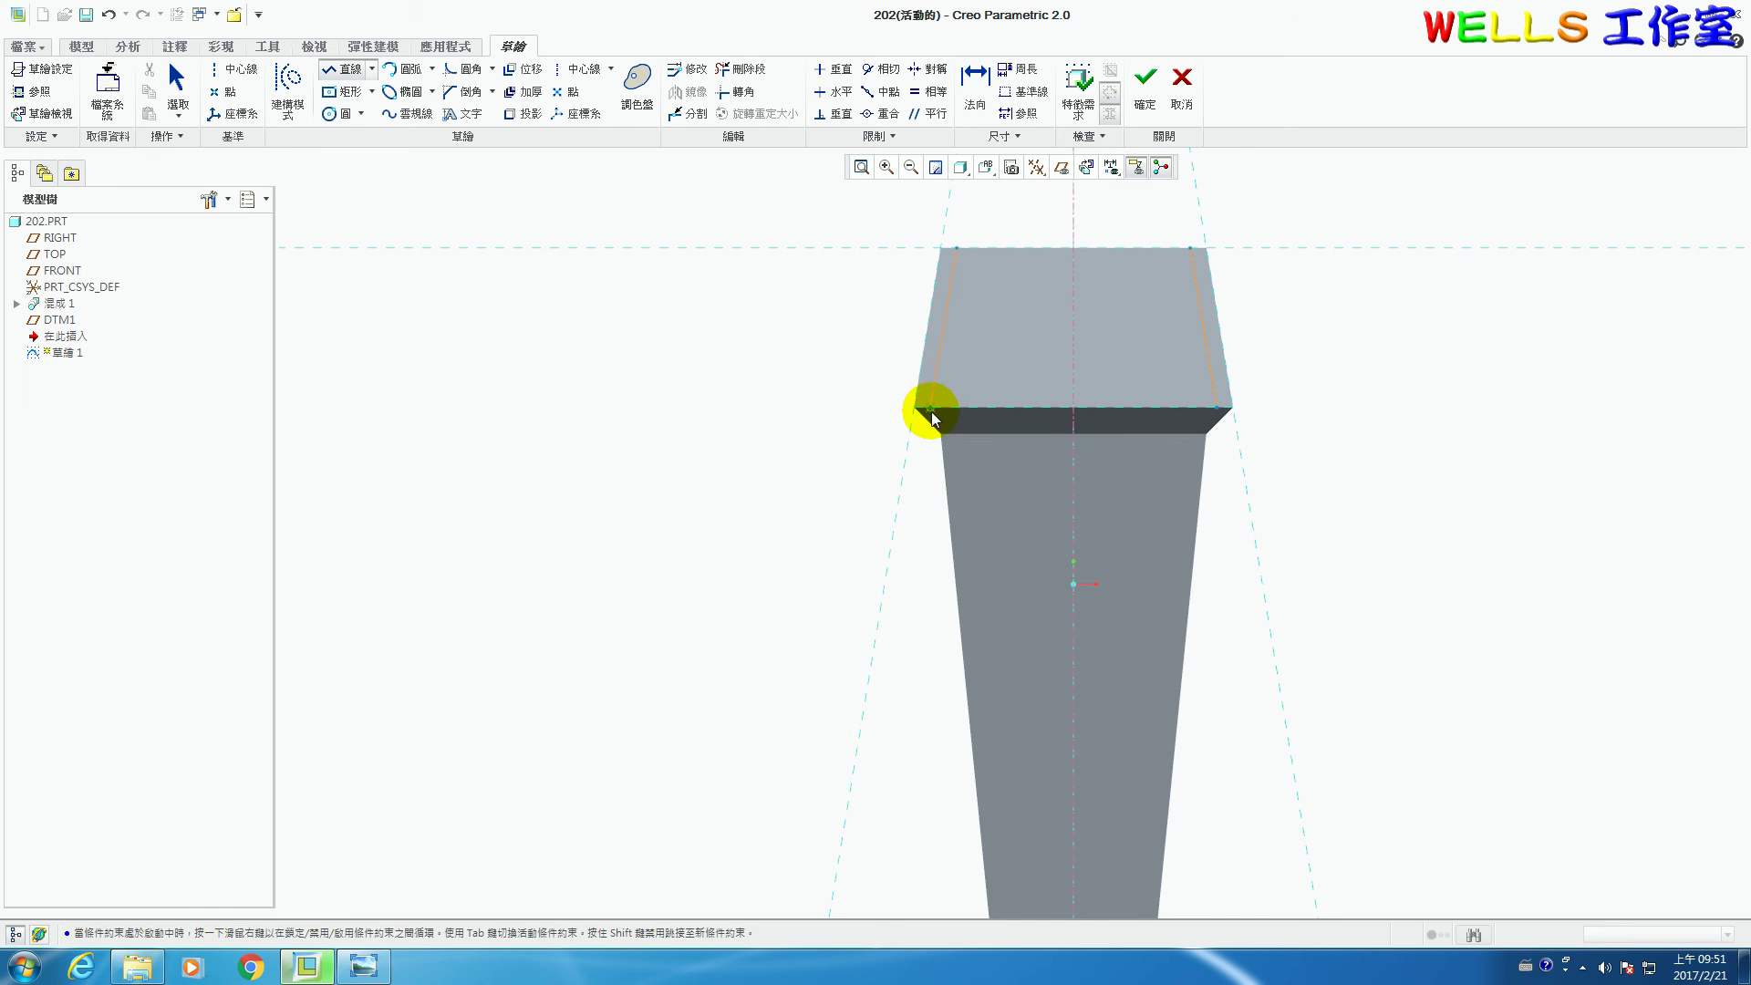
scroll(1081, 373, up, 1)
scroll(1081, 372, up, 1)
click(847, 428)
click(1294, 427)
middle_click(1270, 467)
mouse_move(1063, 319)
shift+middle_down()
mouse_move(930, 540)
mouse_move(684, 512)
shift+middle_up()
click(631, 439)
click(998, 439)
middle_click(1007, 448)
click(1145, 82)
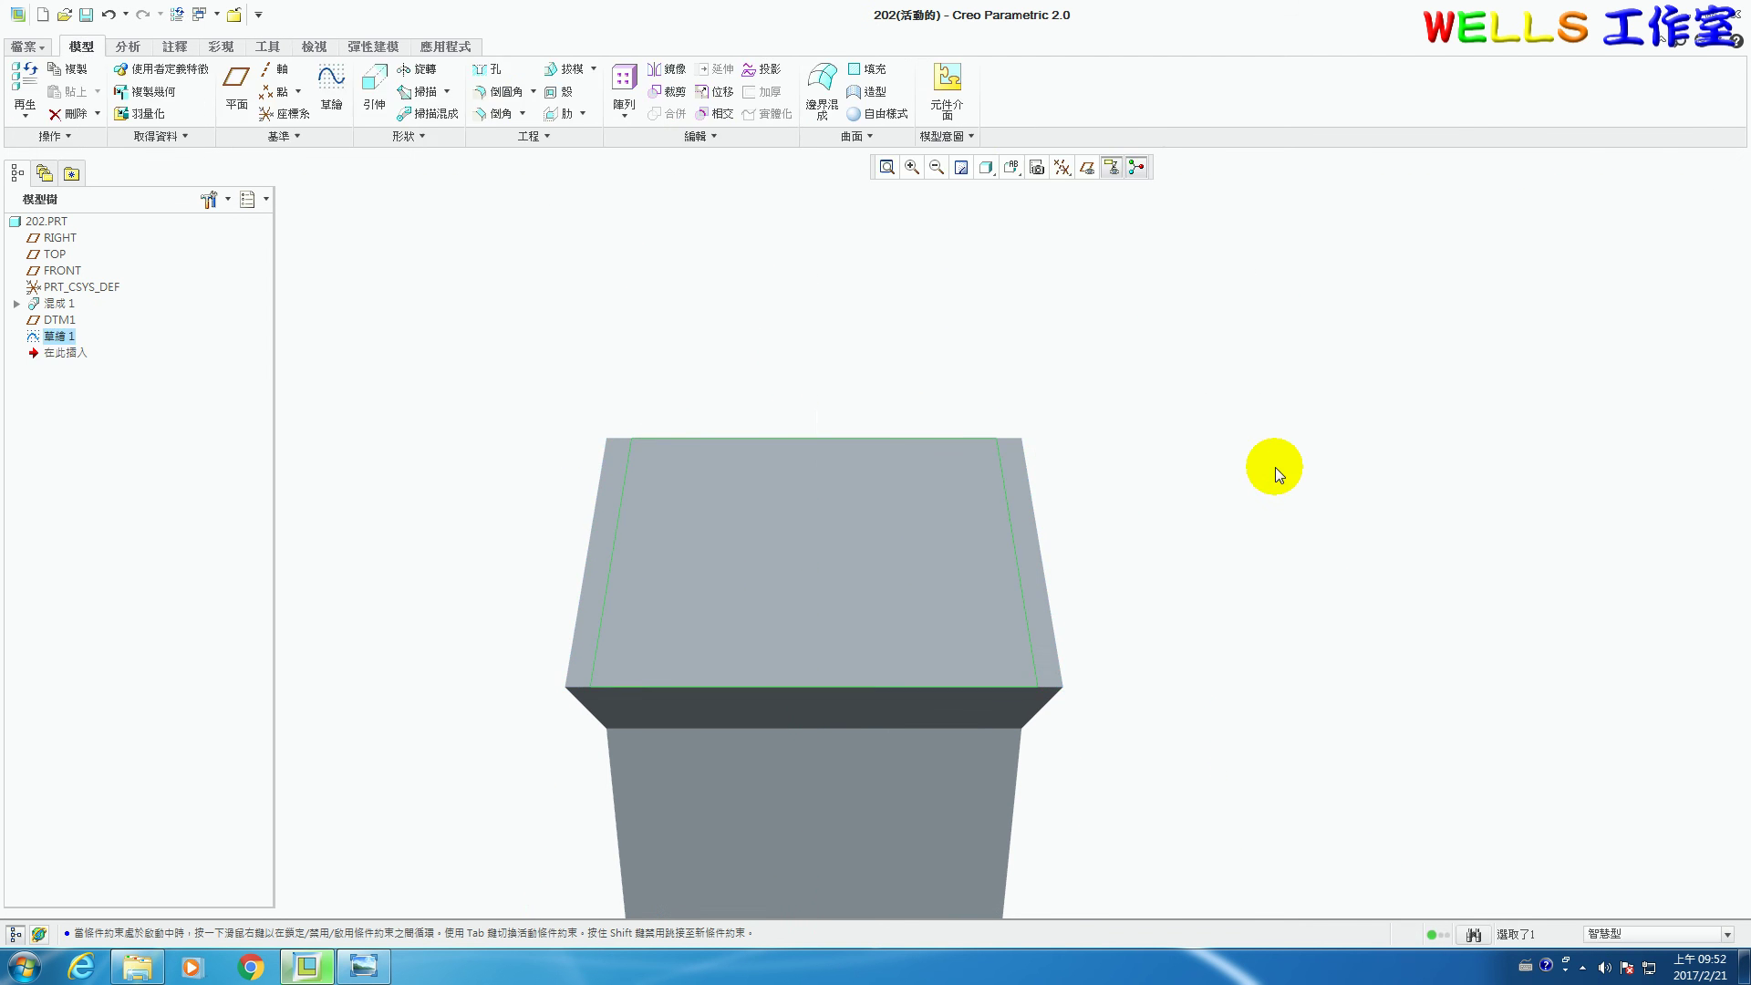
Extrude the trapezoid sketch as a cut and set the depth of side 1 to through all.
key(ctrl+d)
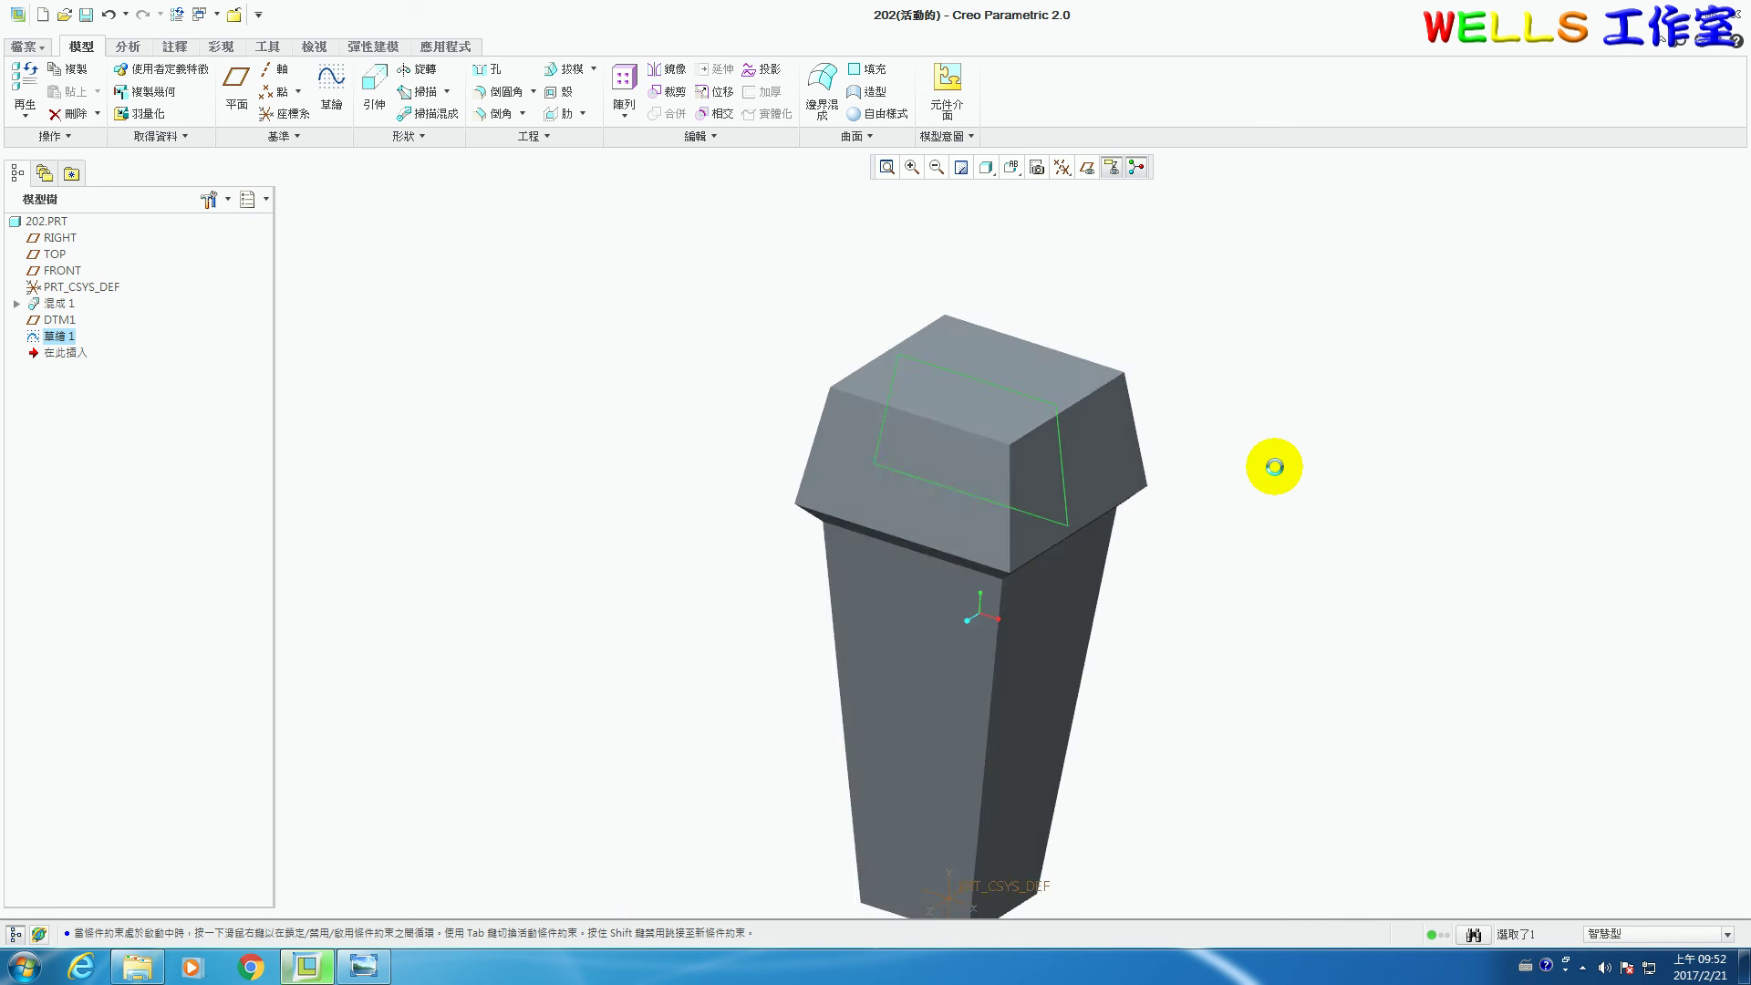
click(375, 82)
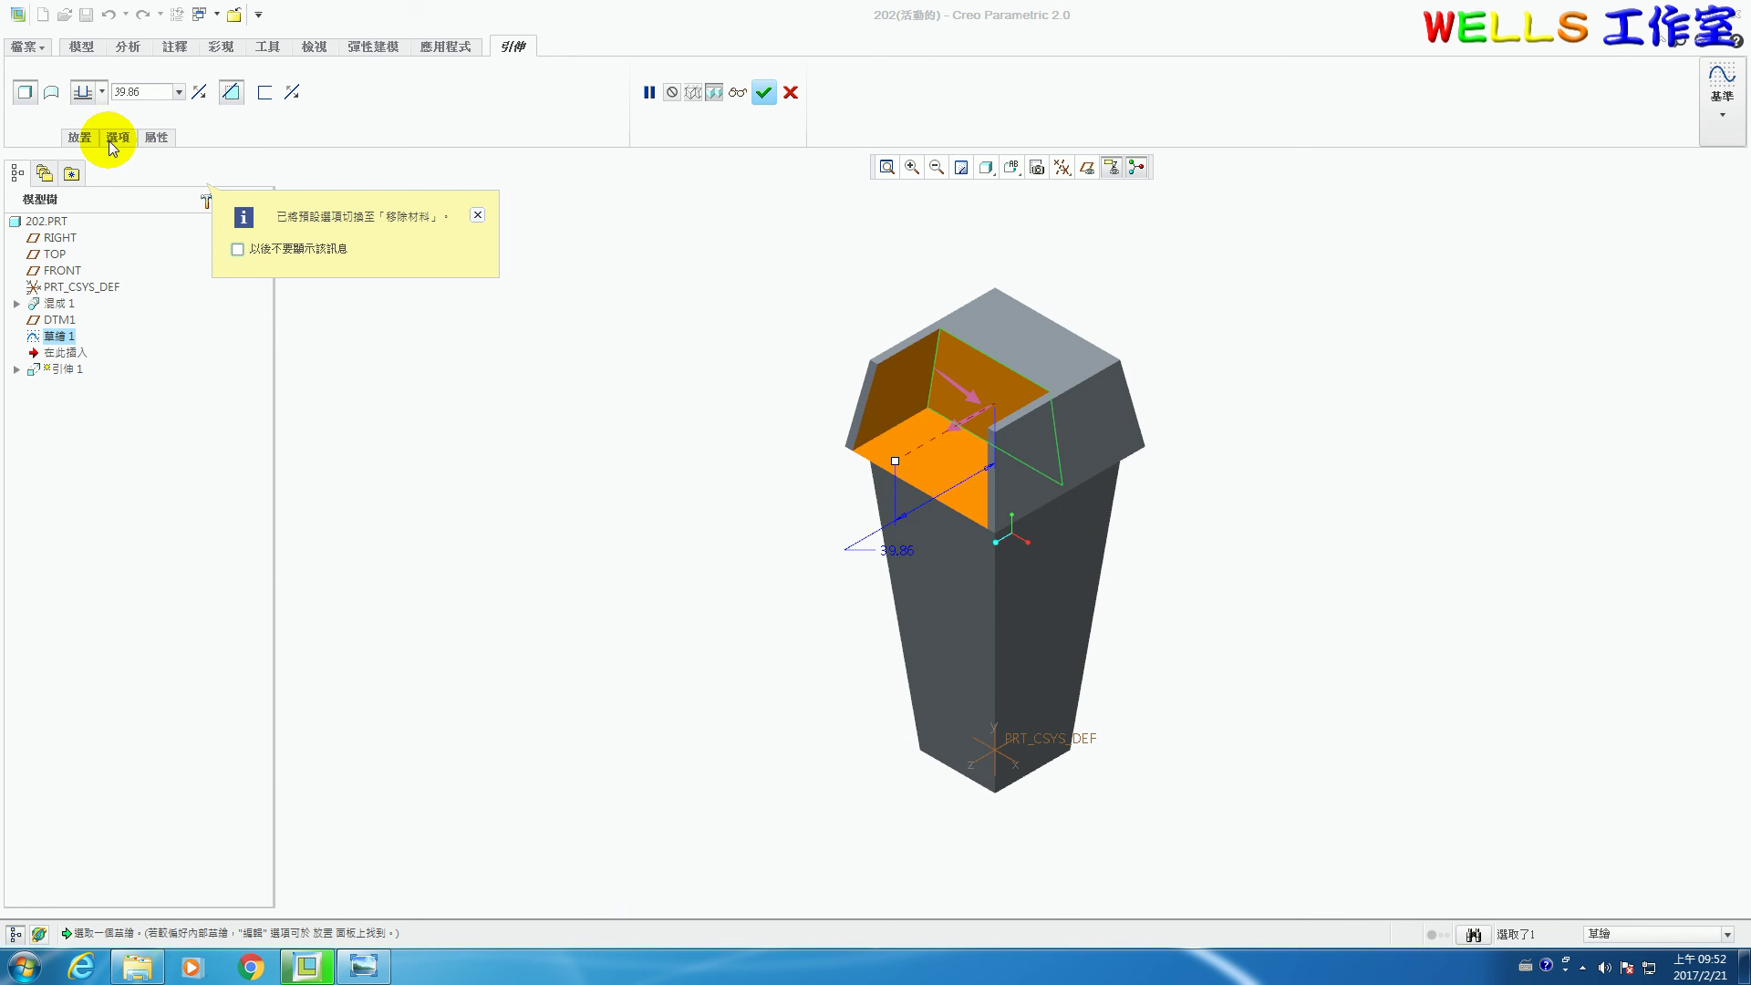
click(118, 136)
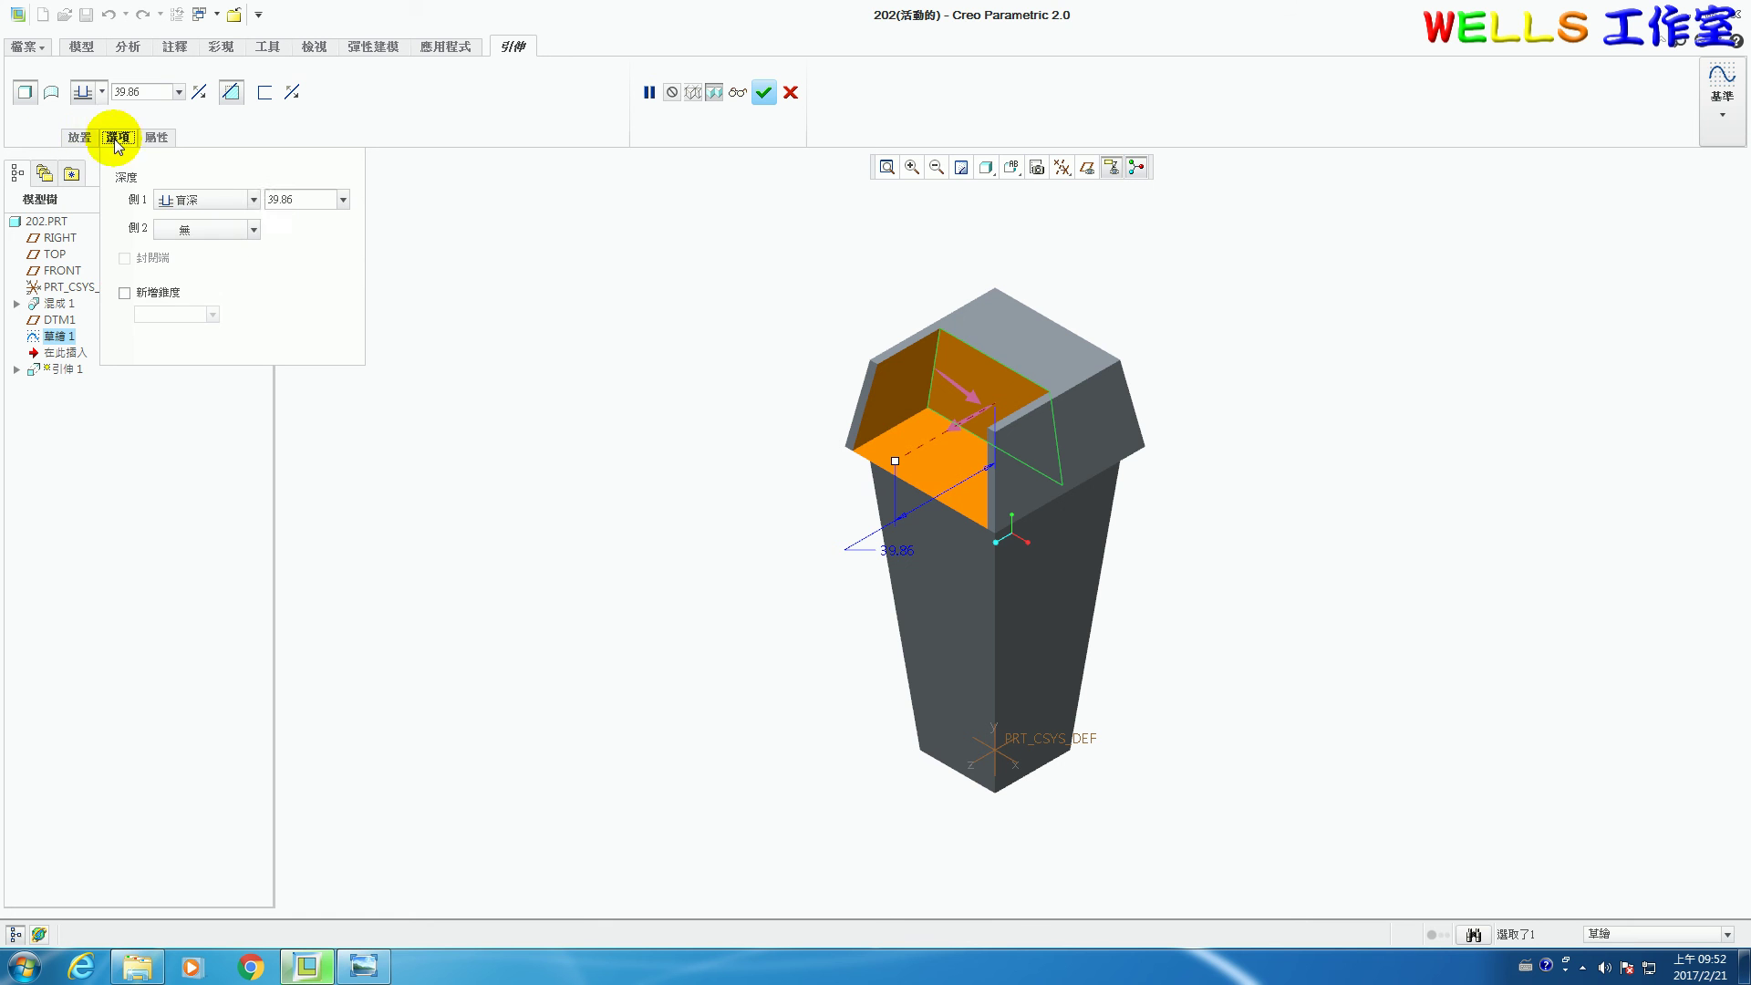
click(252, 200)
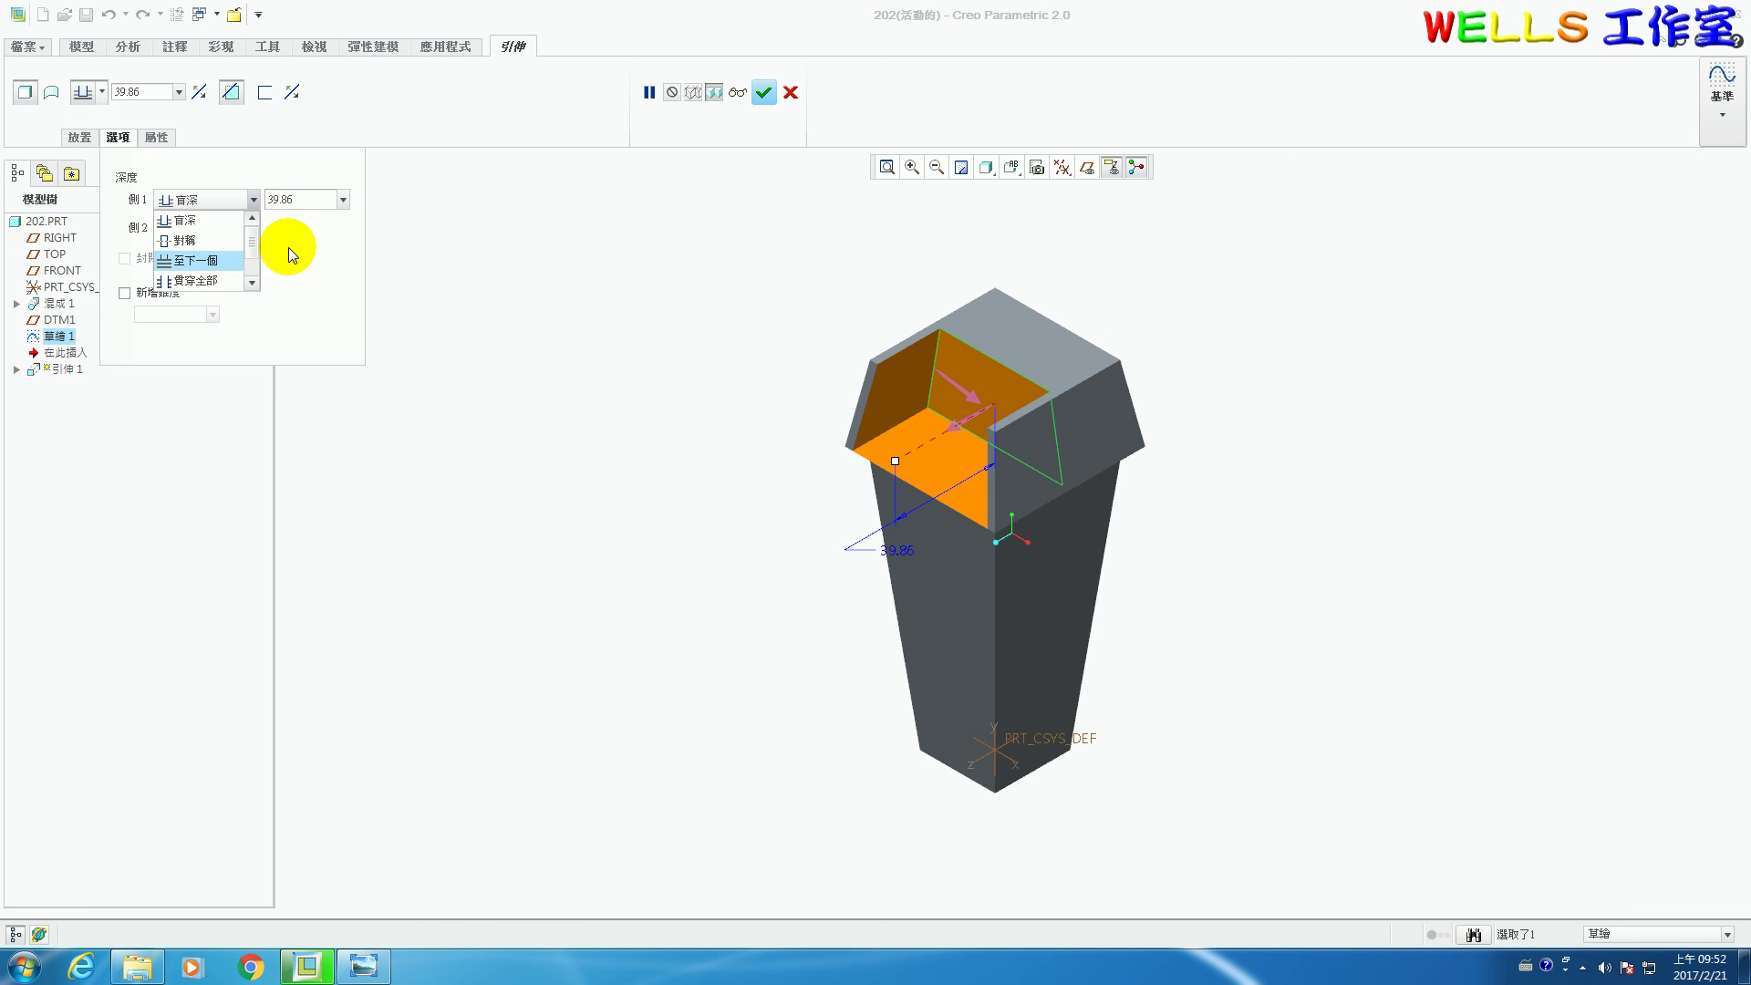
scroll(243, 245, down, 1)
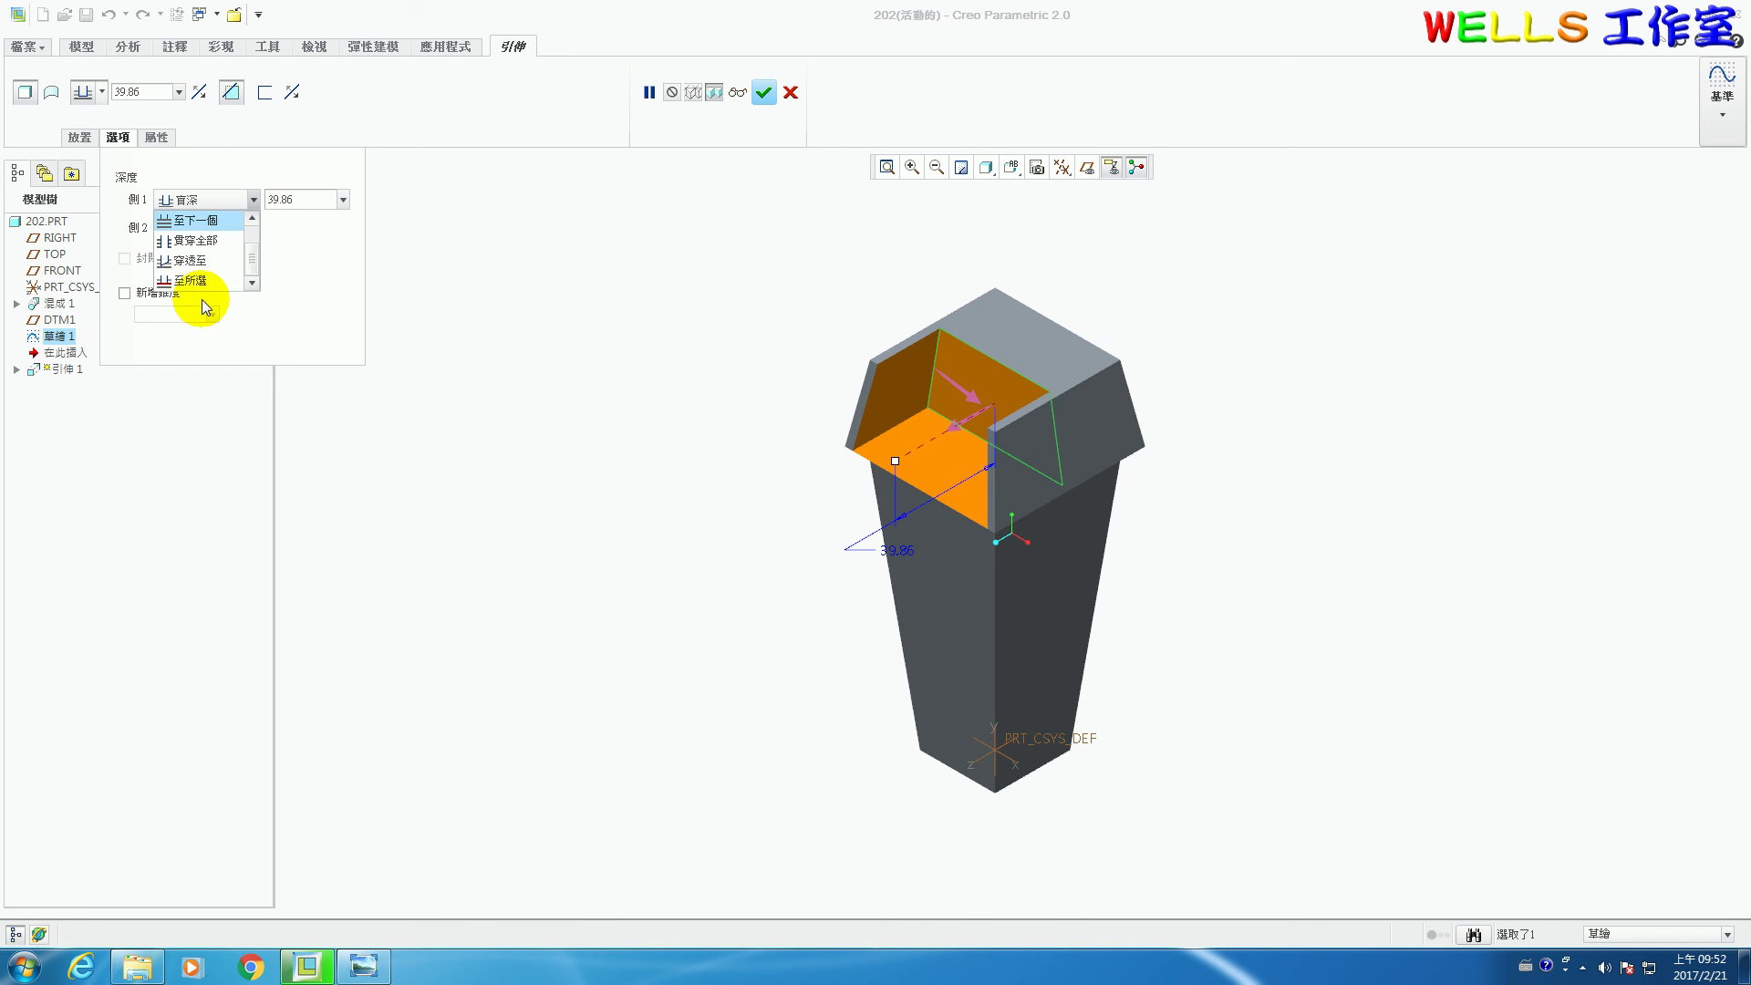
click(208, 240)
Set side 2 of the cut to extend up to the datum plane DTM1, and complete the extrusion.
click(252, 229)
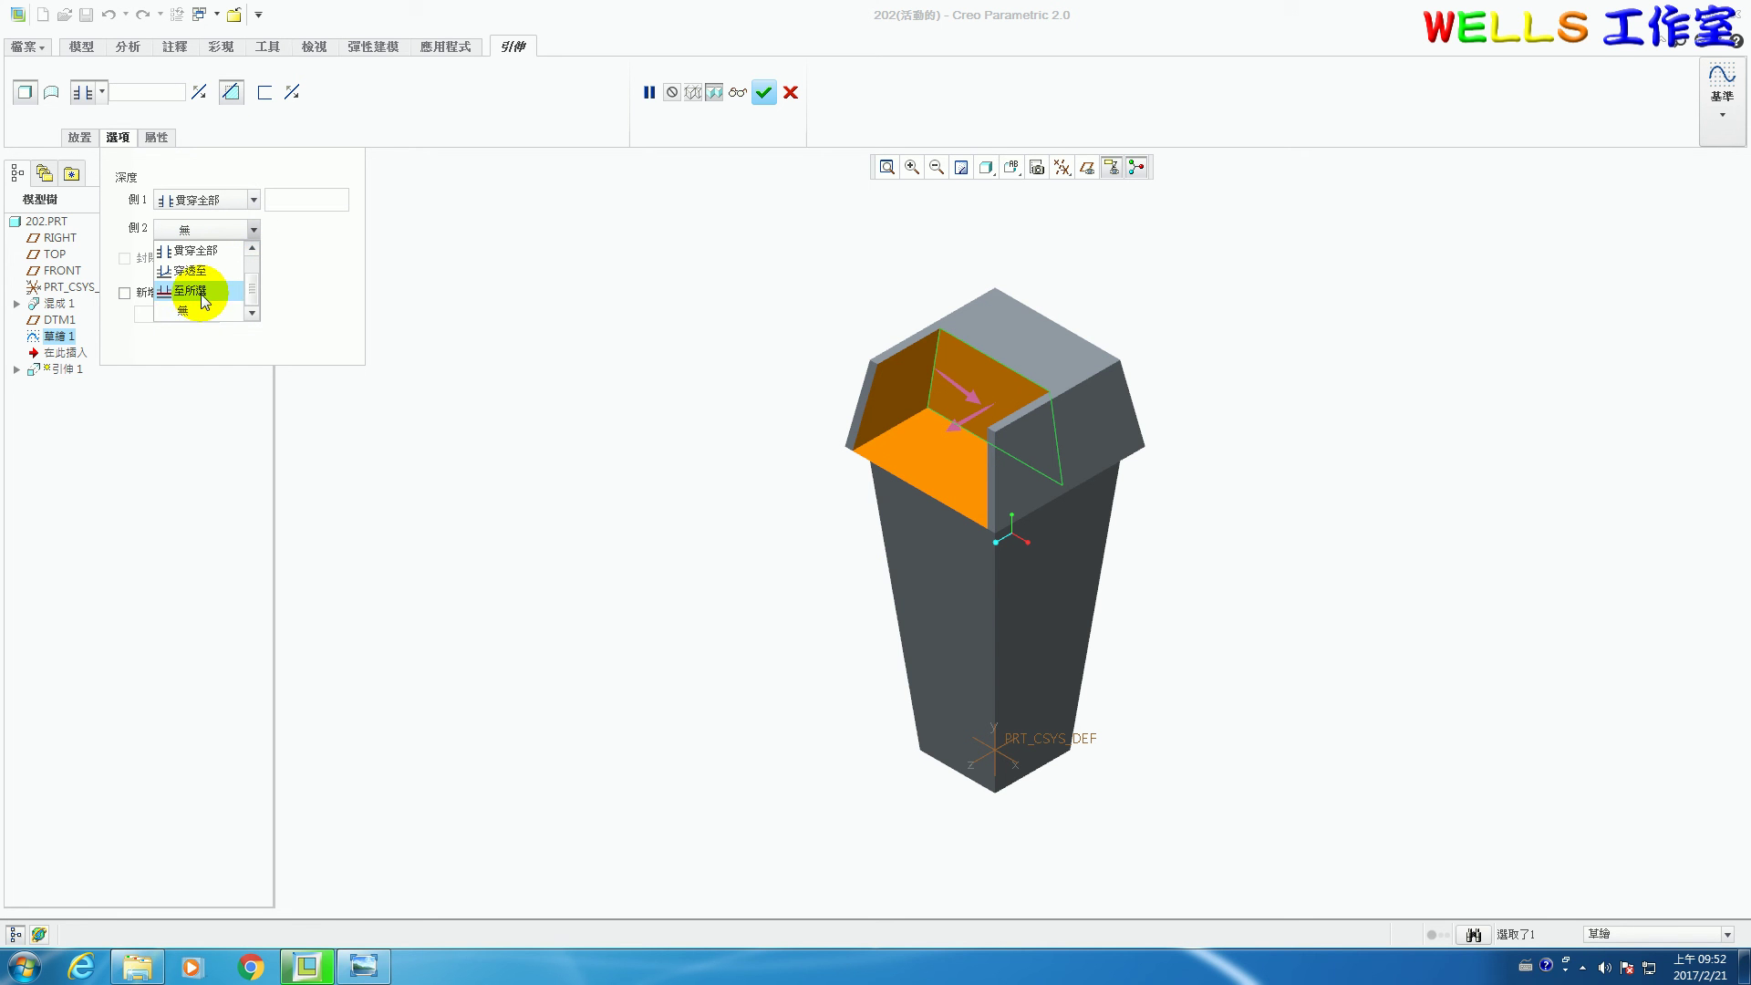
click(201, 292)
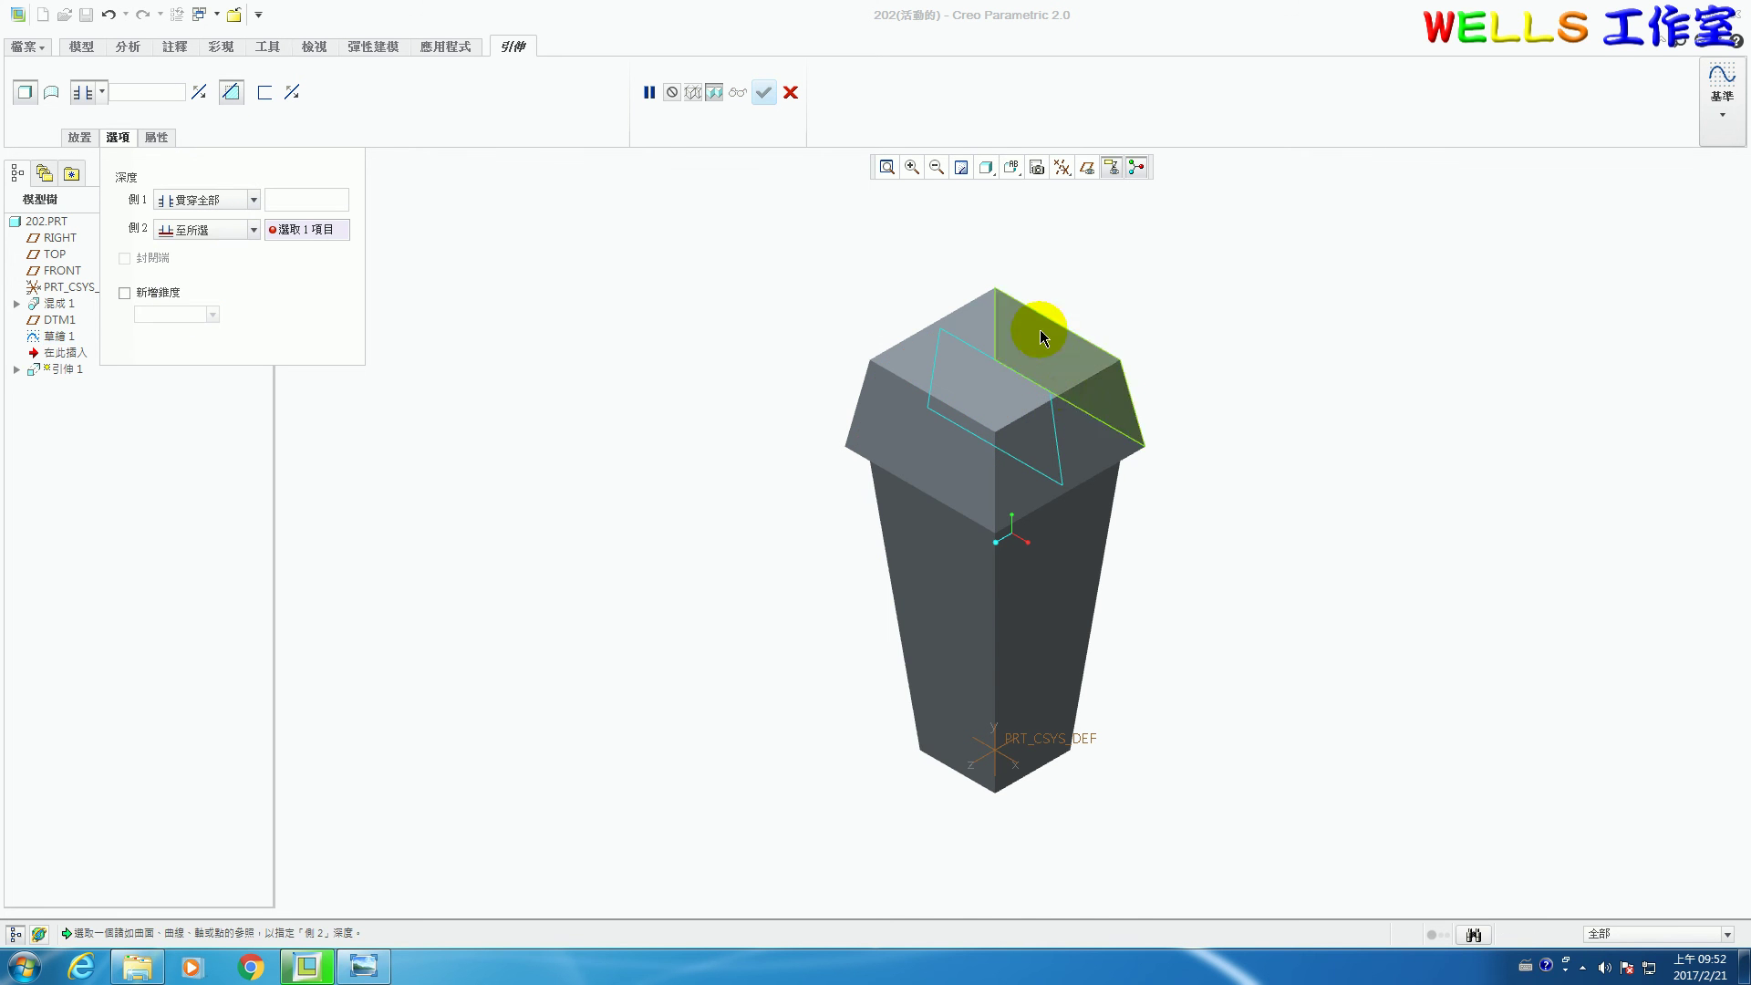
click(1086, 176)
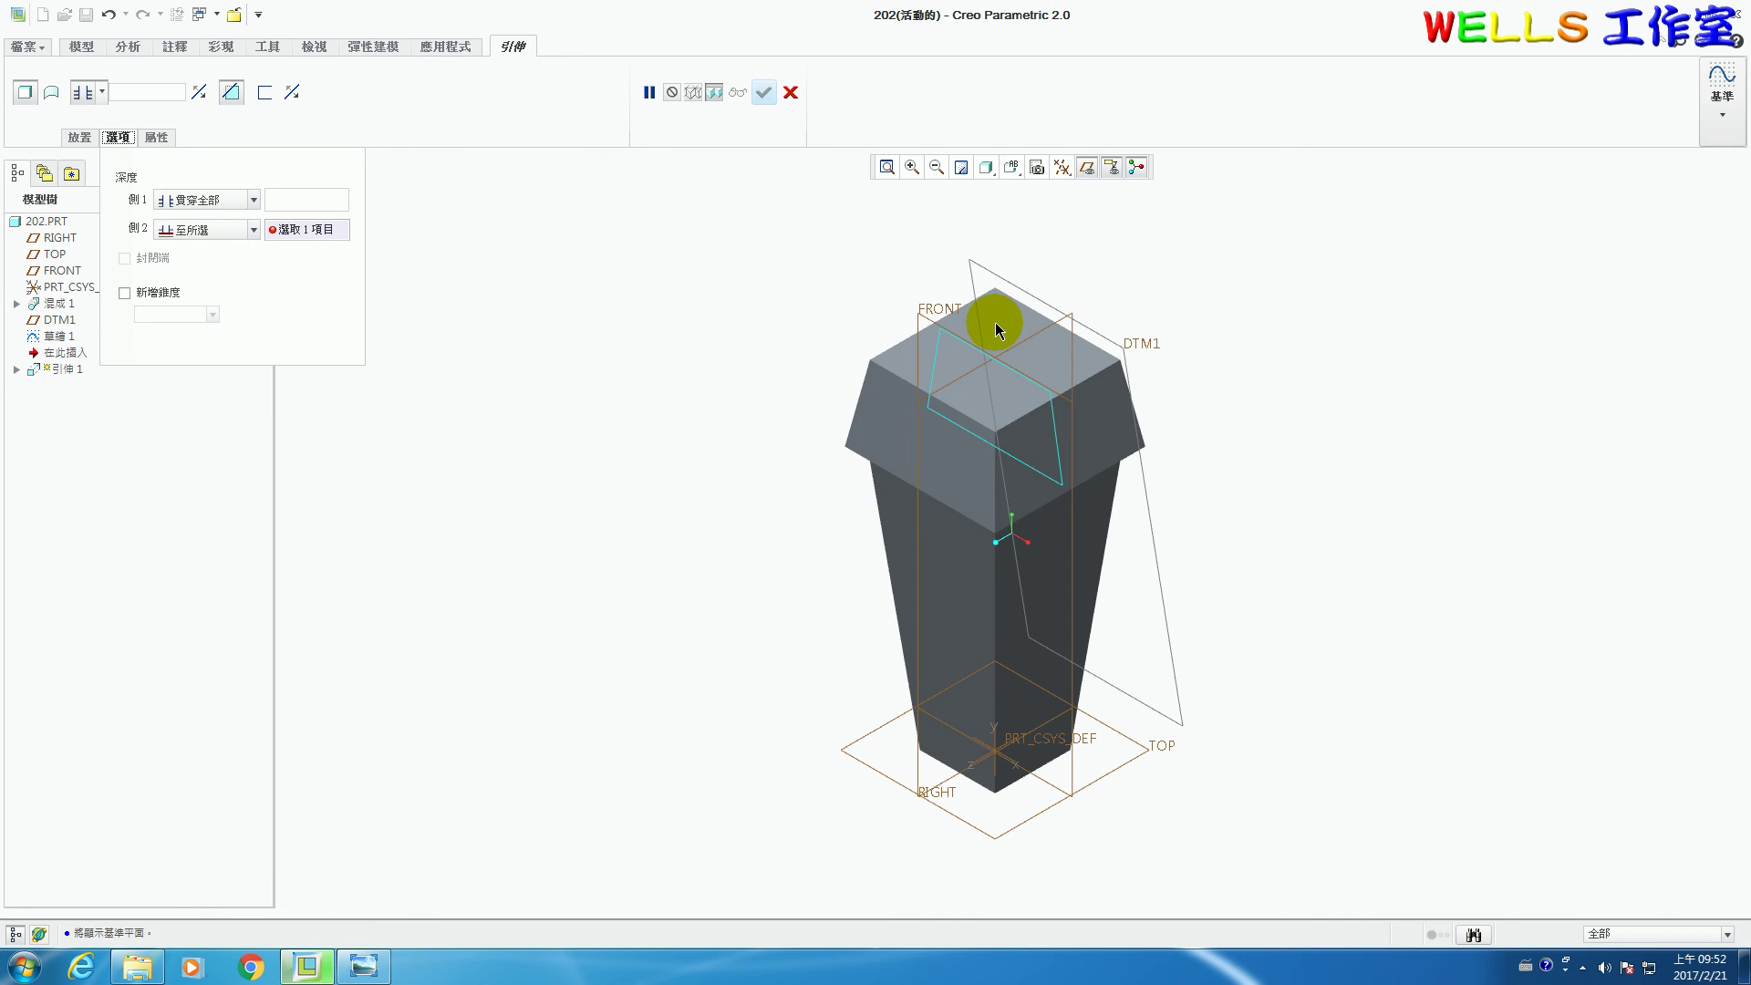
click(1144, 342)
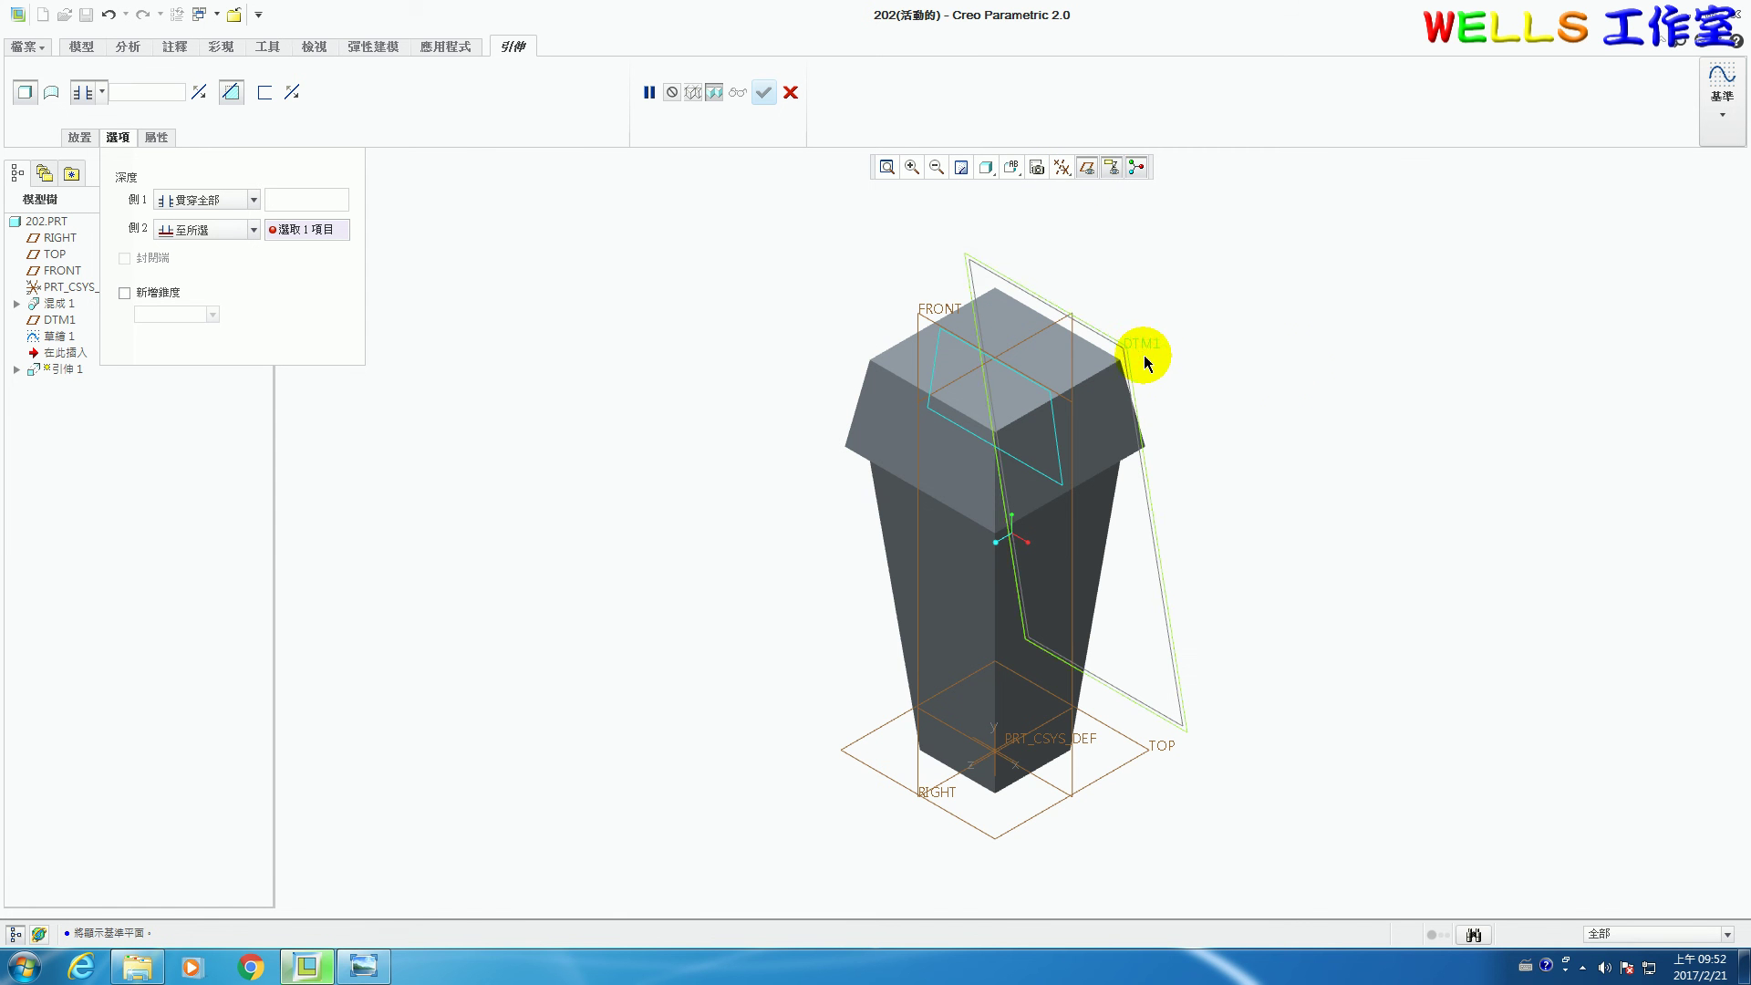
click(764, 92)
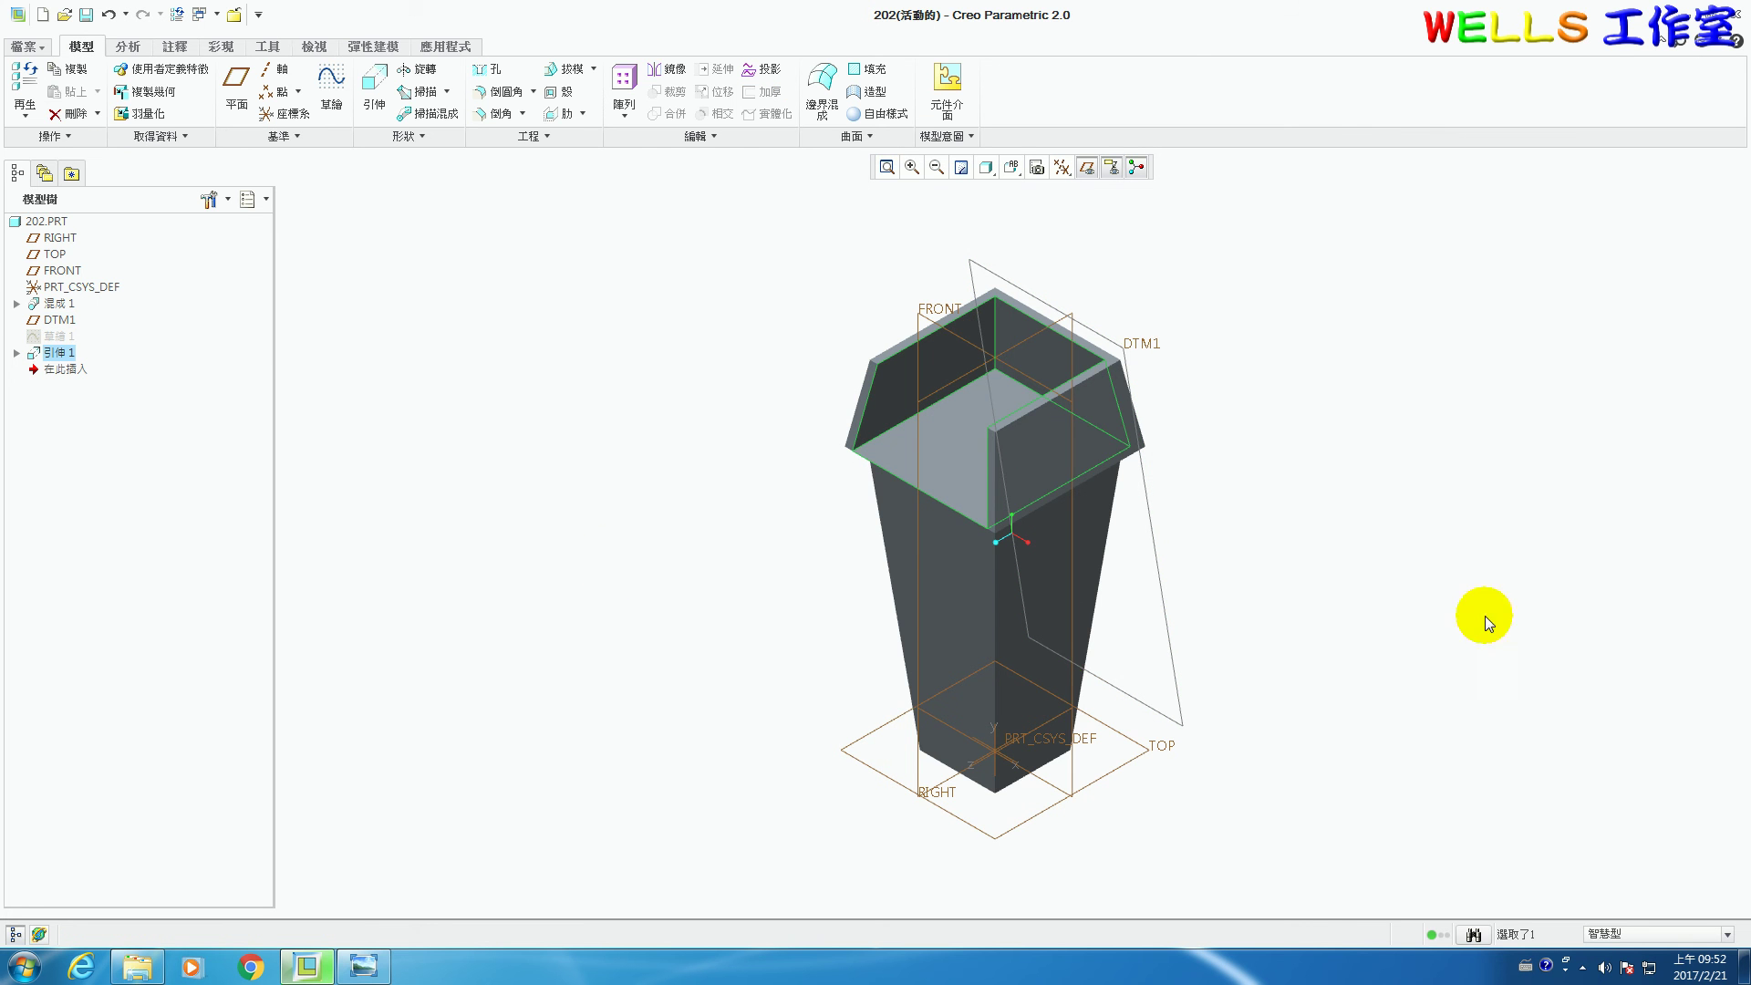
Check the axis origin in drawing 202 and start a datum coordinate system with its origin at the matching base corner vertex.
click(363, 967)
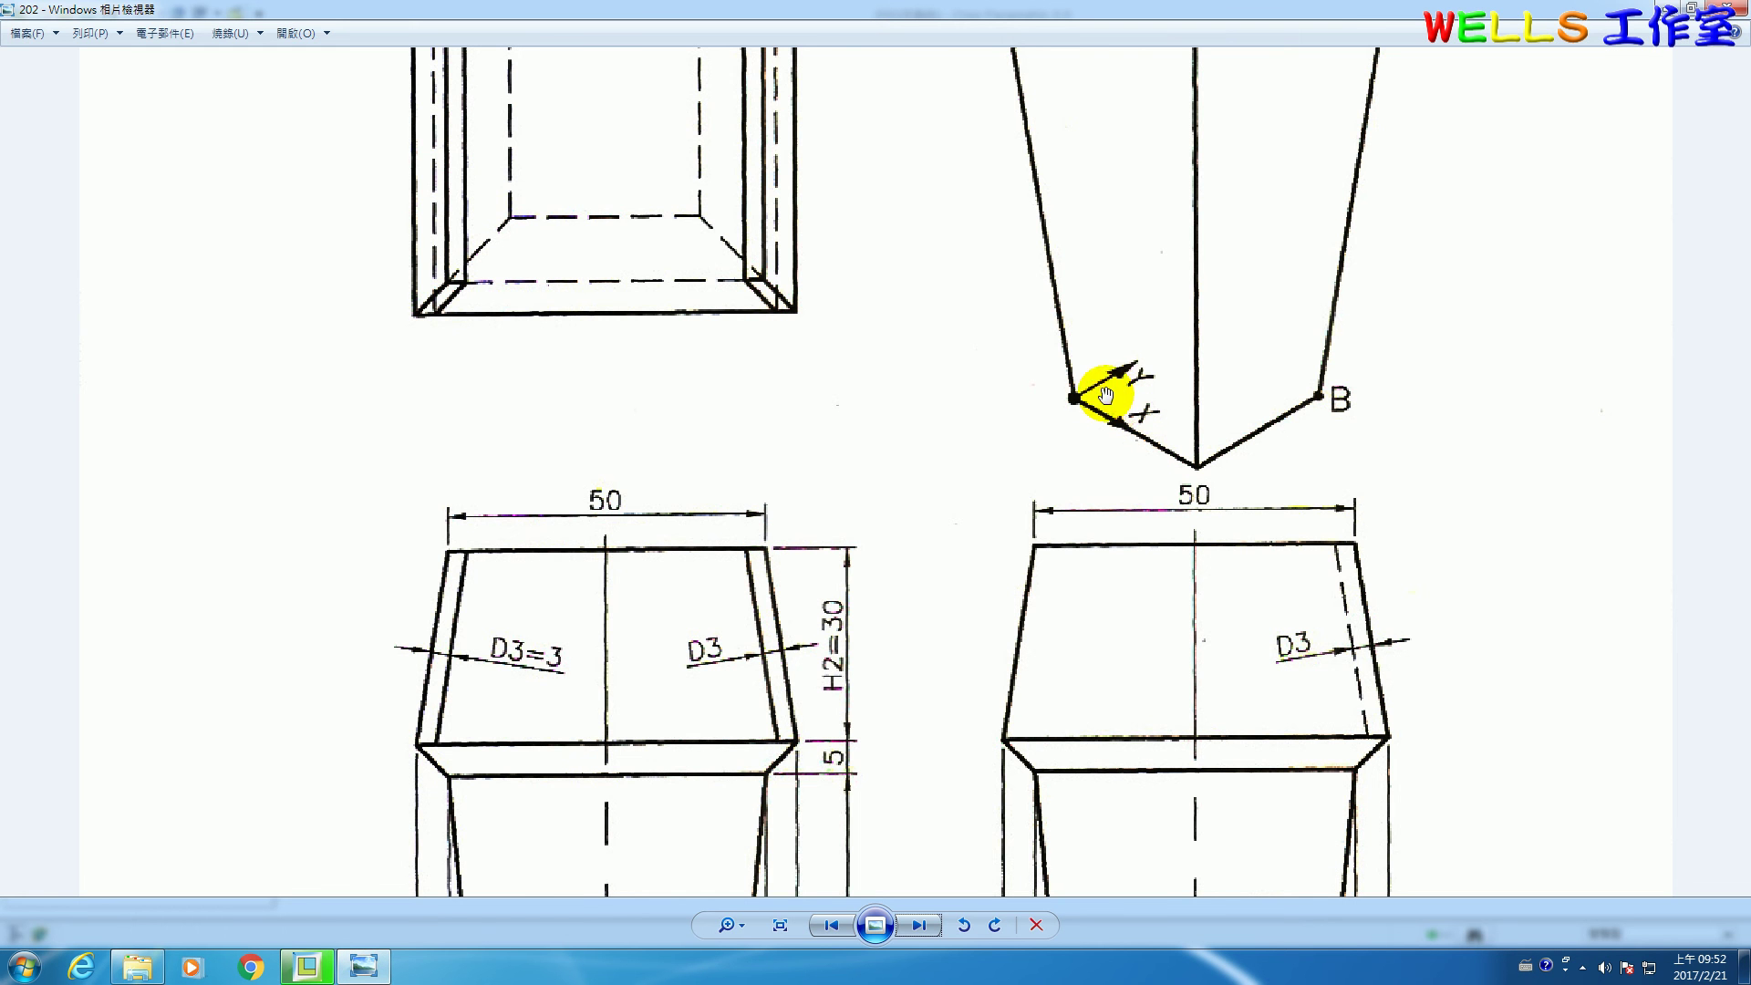
click(333, 967)
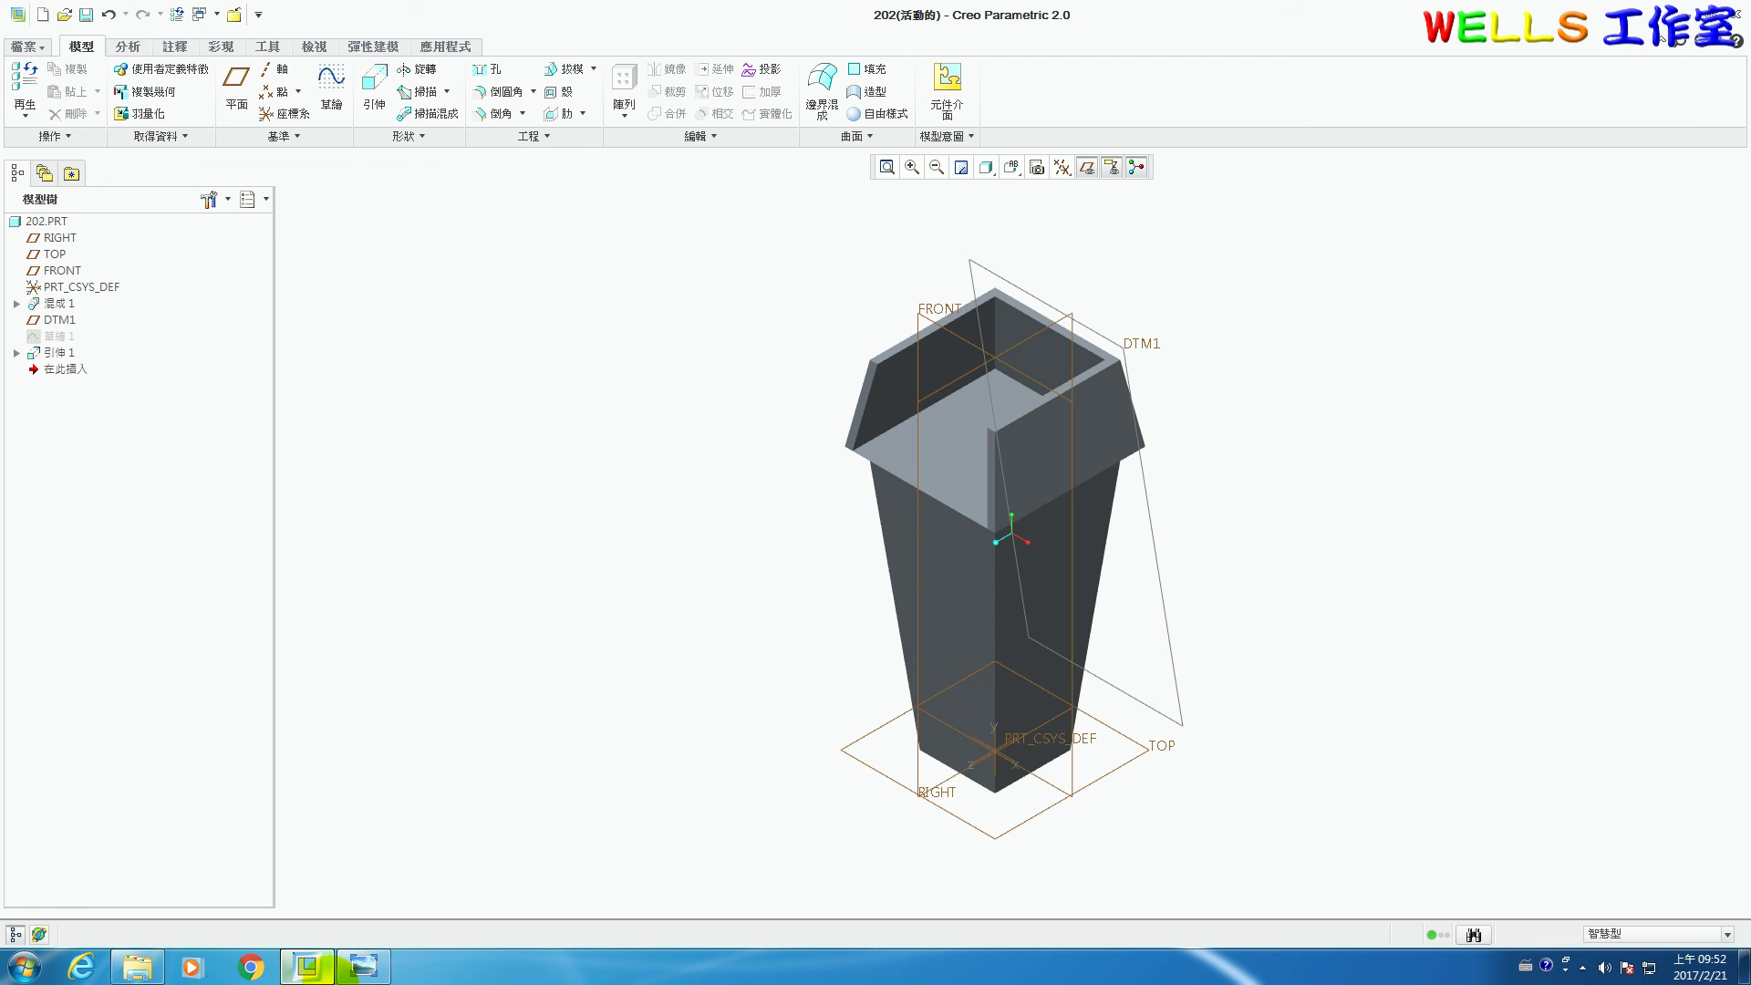
click(286, 116)
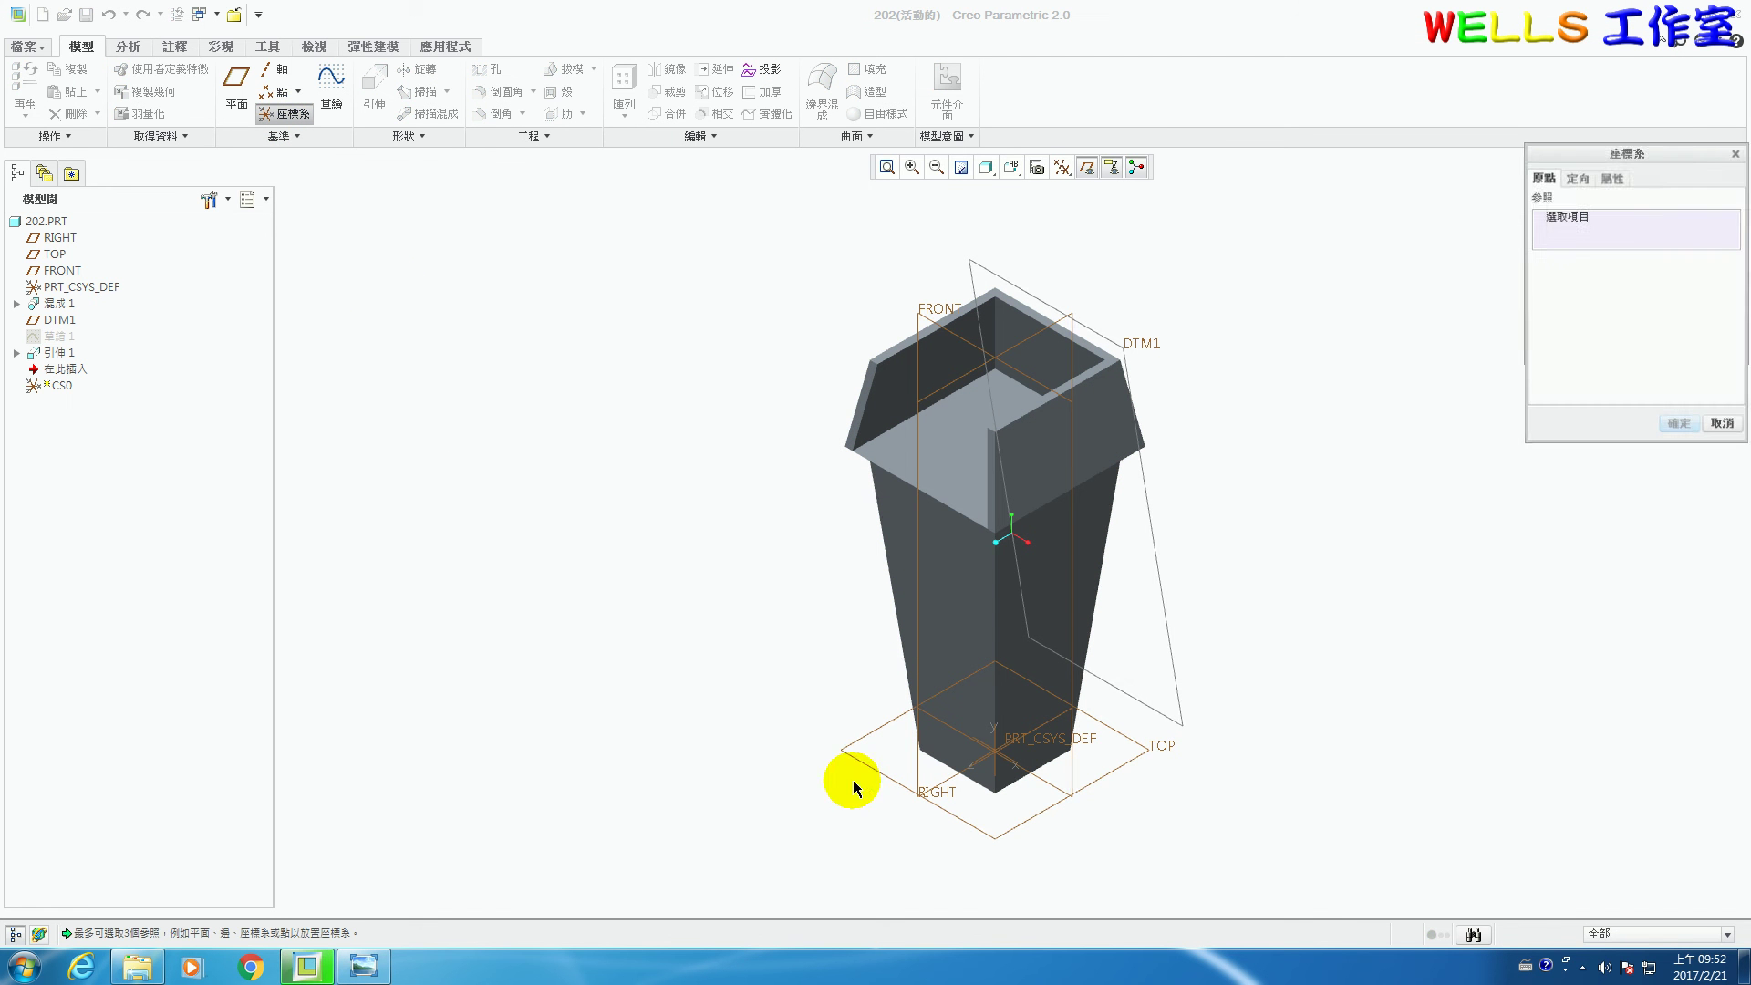
click(921, 753)
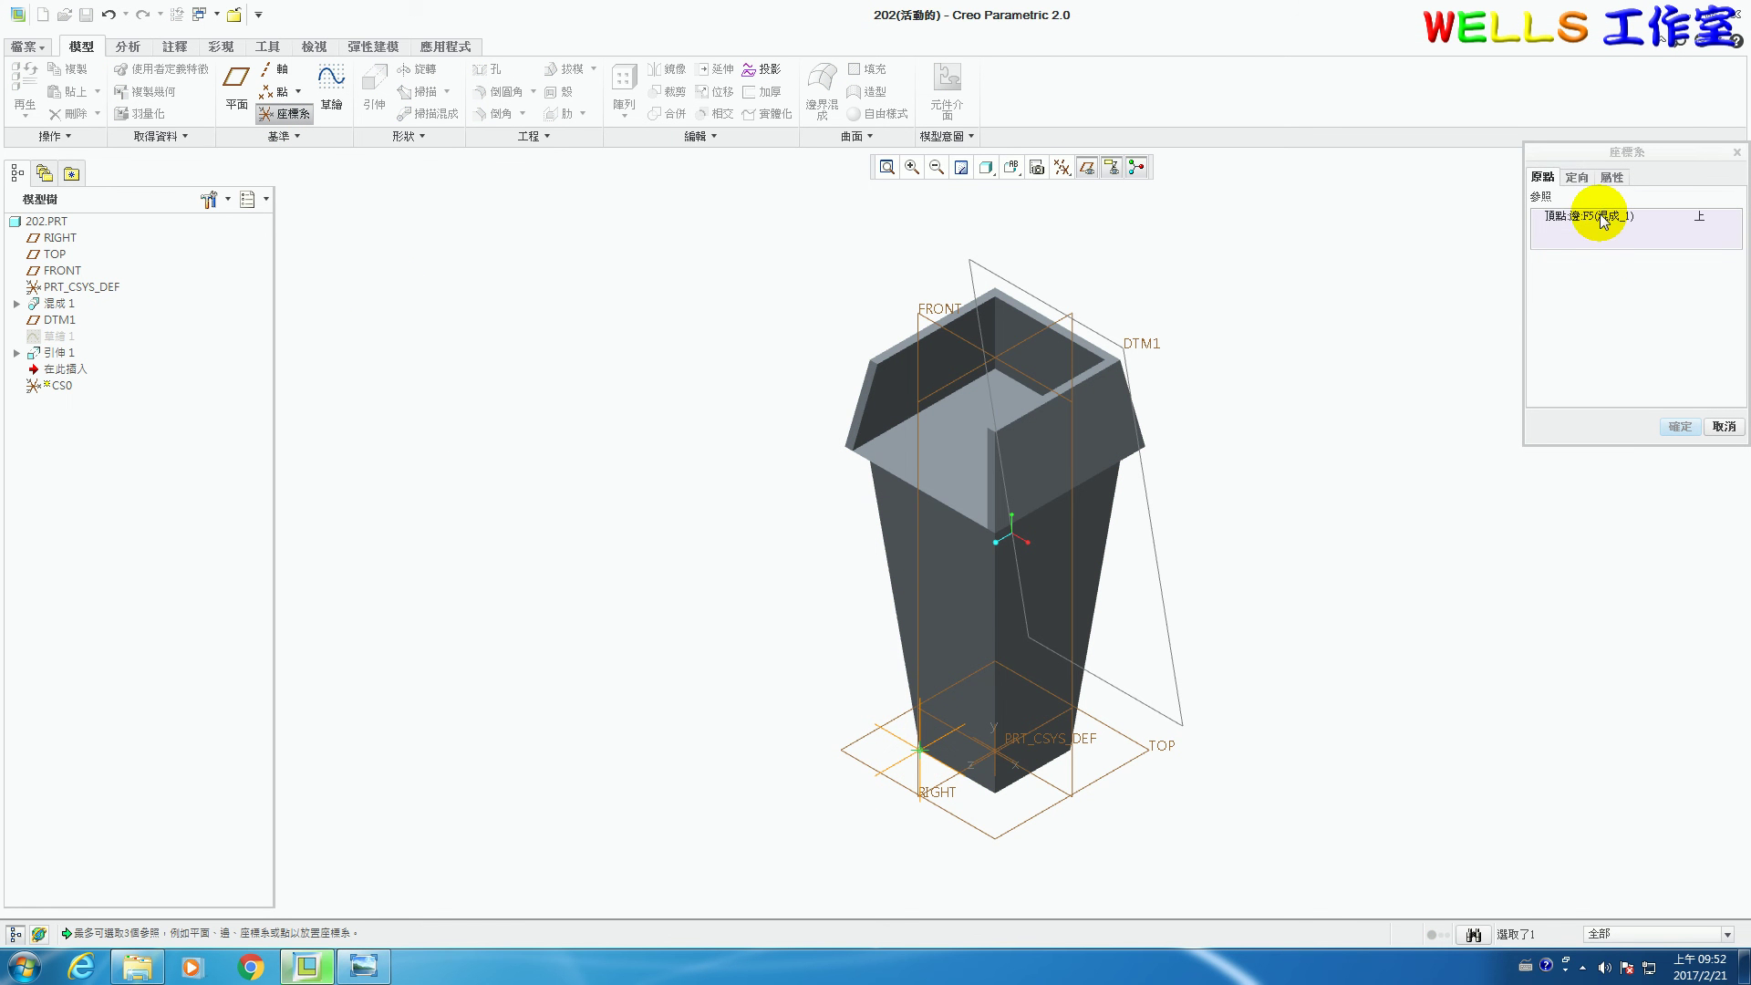
Orient the coordinate system with X and Y along the two base edges meeting at the origin, reverse Y, and complete it.
click(1577, 177)
click(1645, 270)
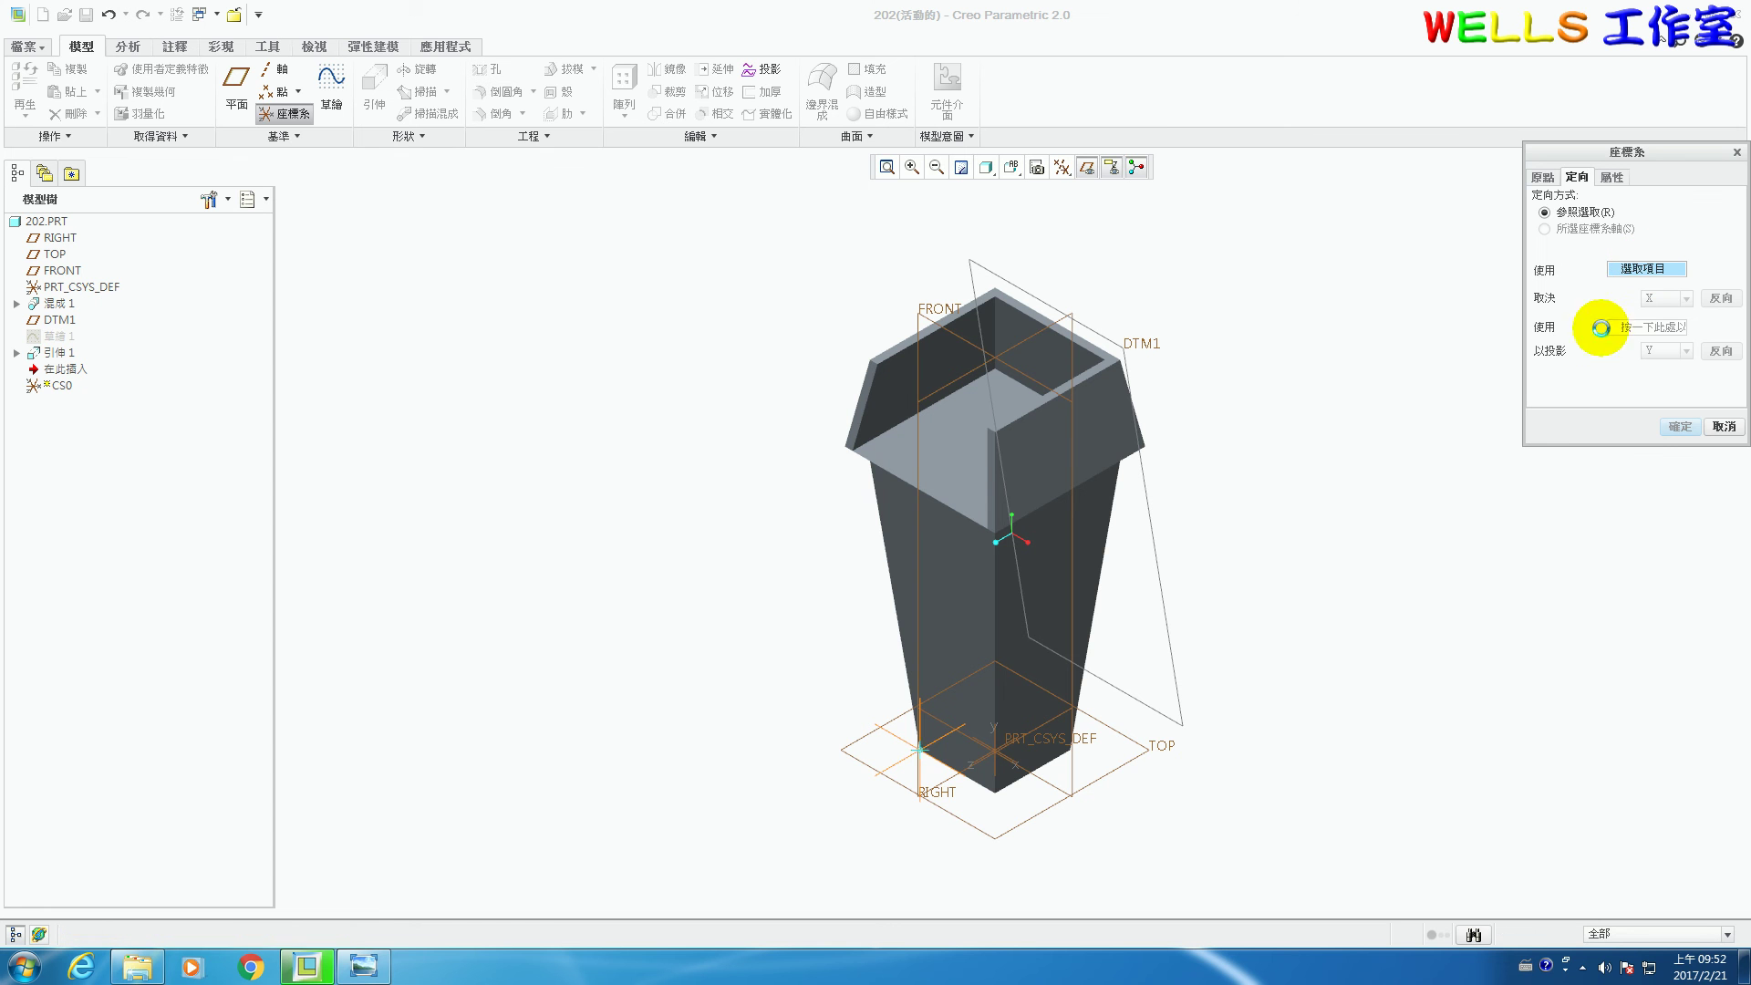
click(949, 772)
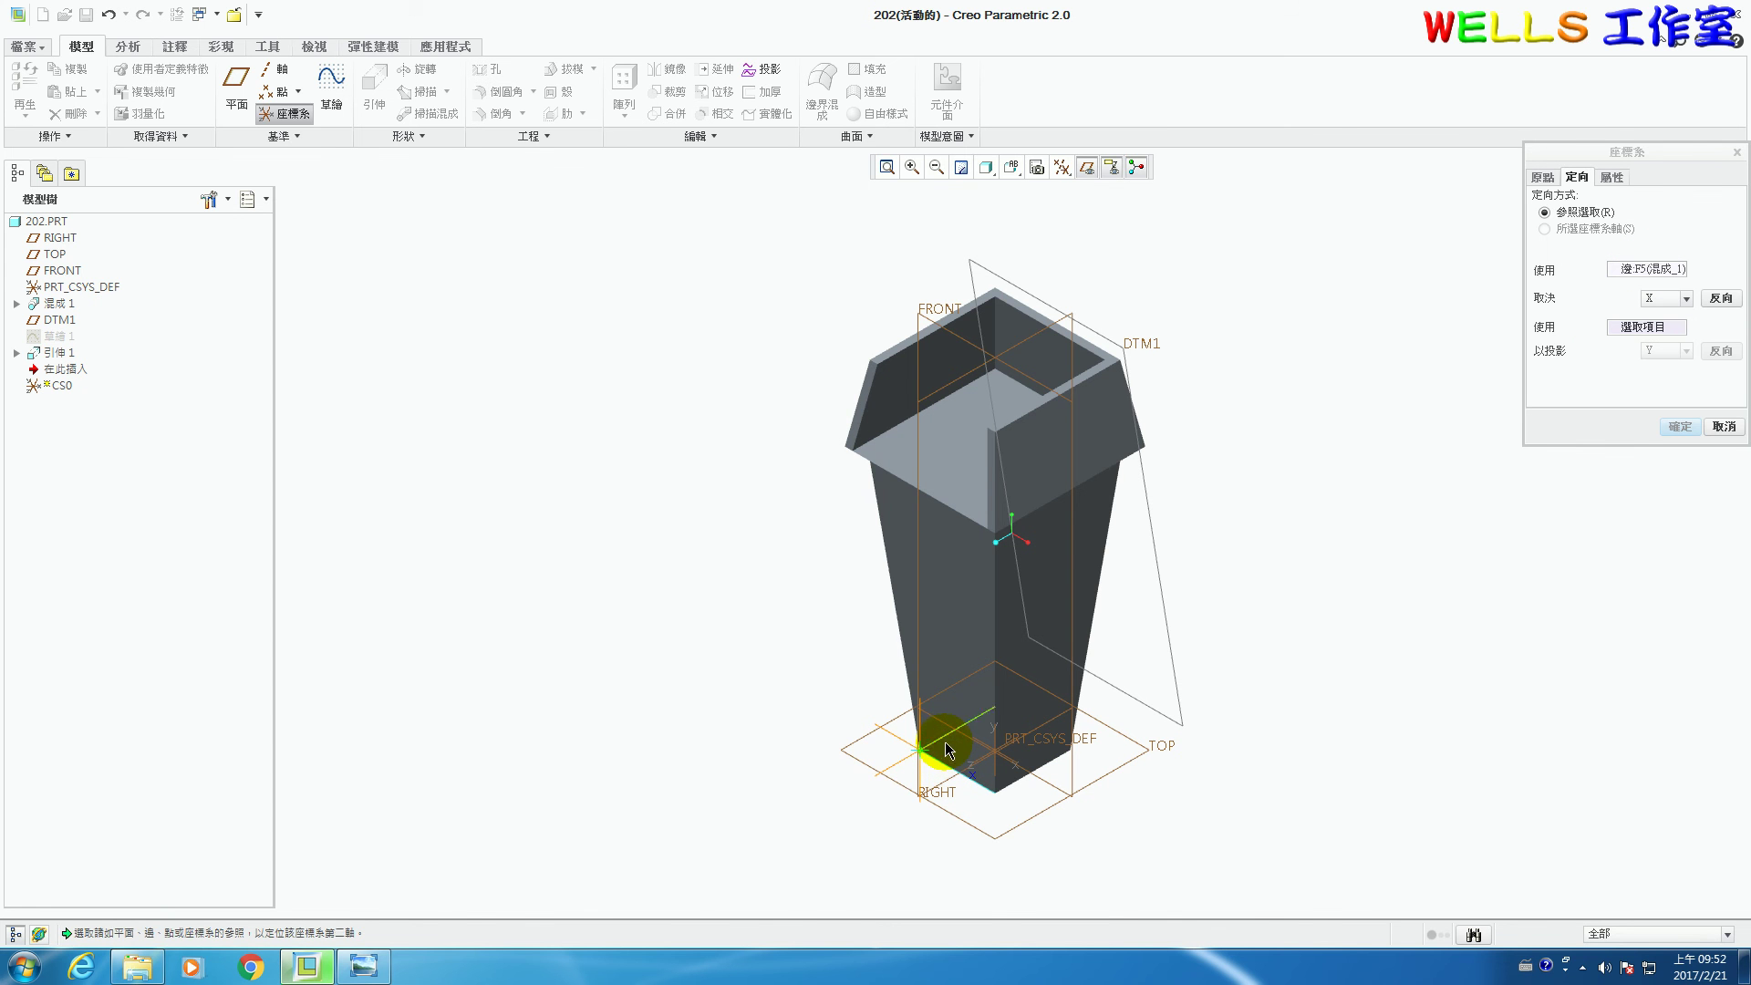
click(947, 750)
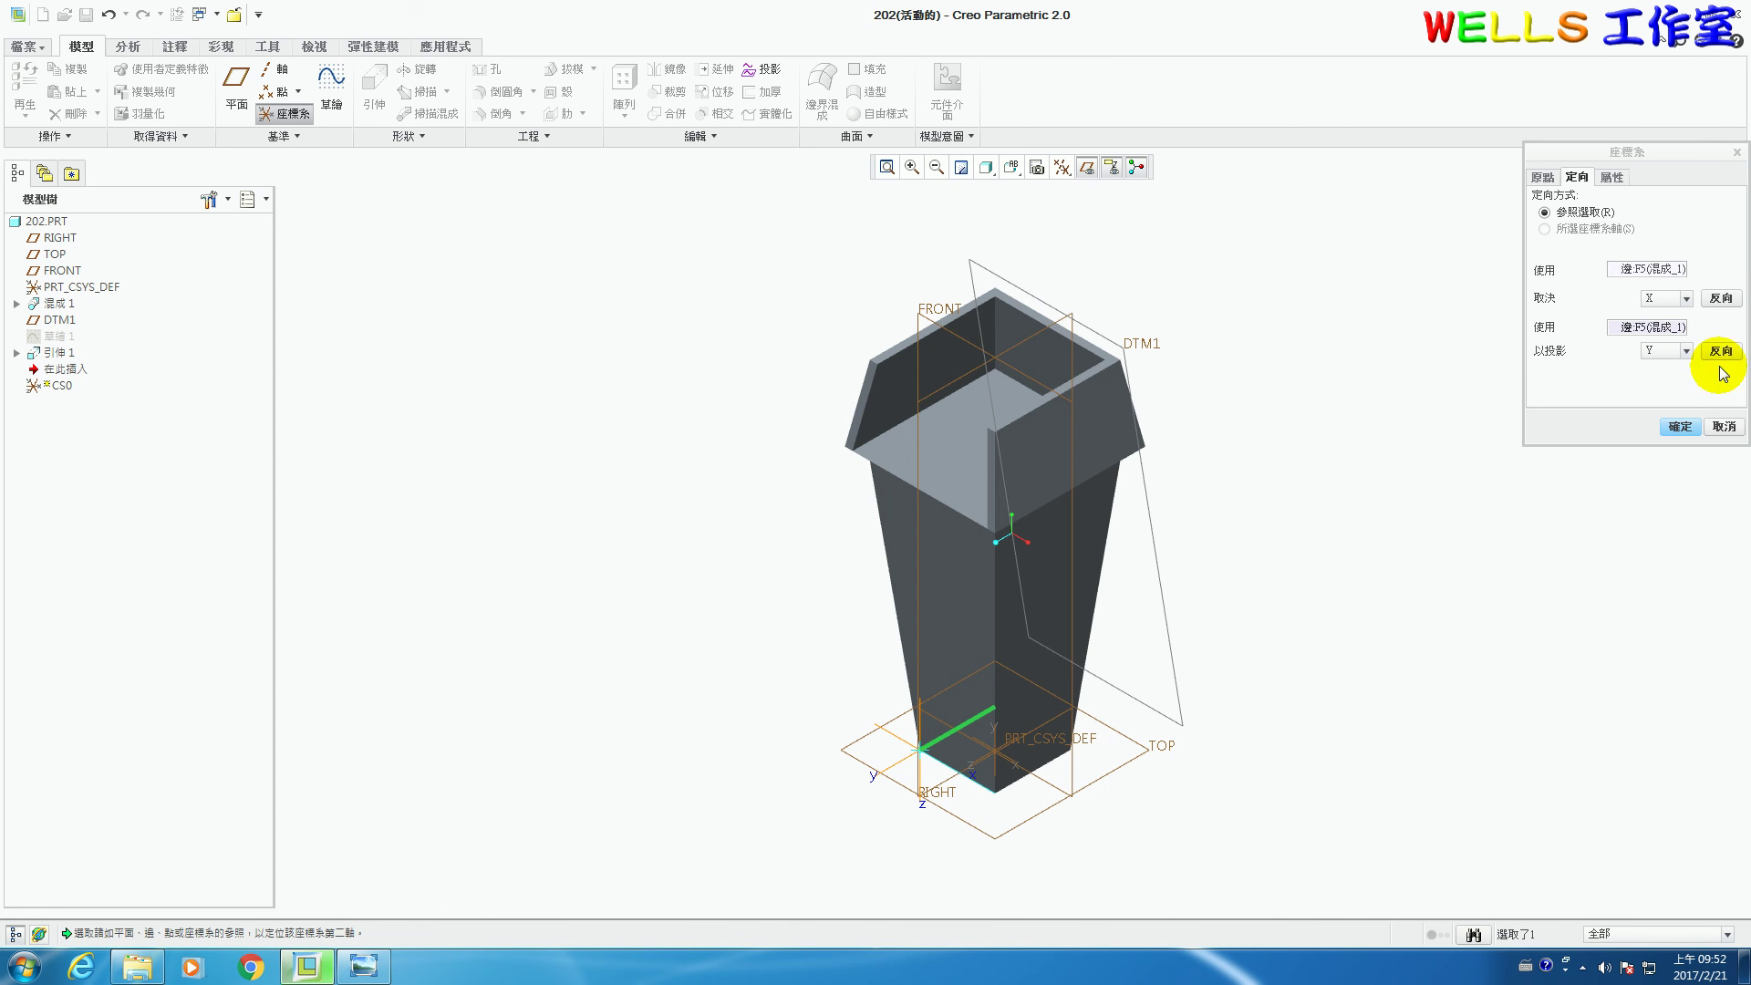
click(1680, 427)
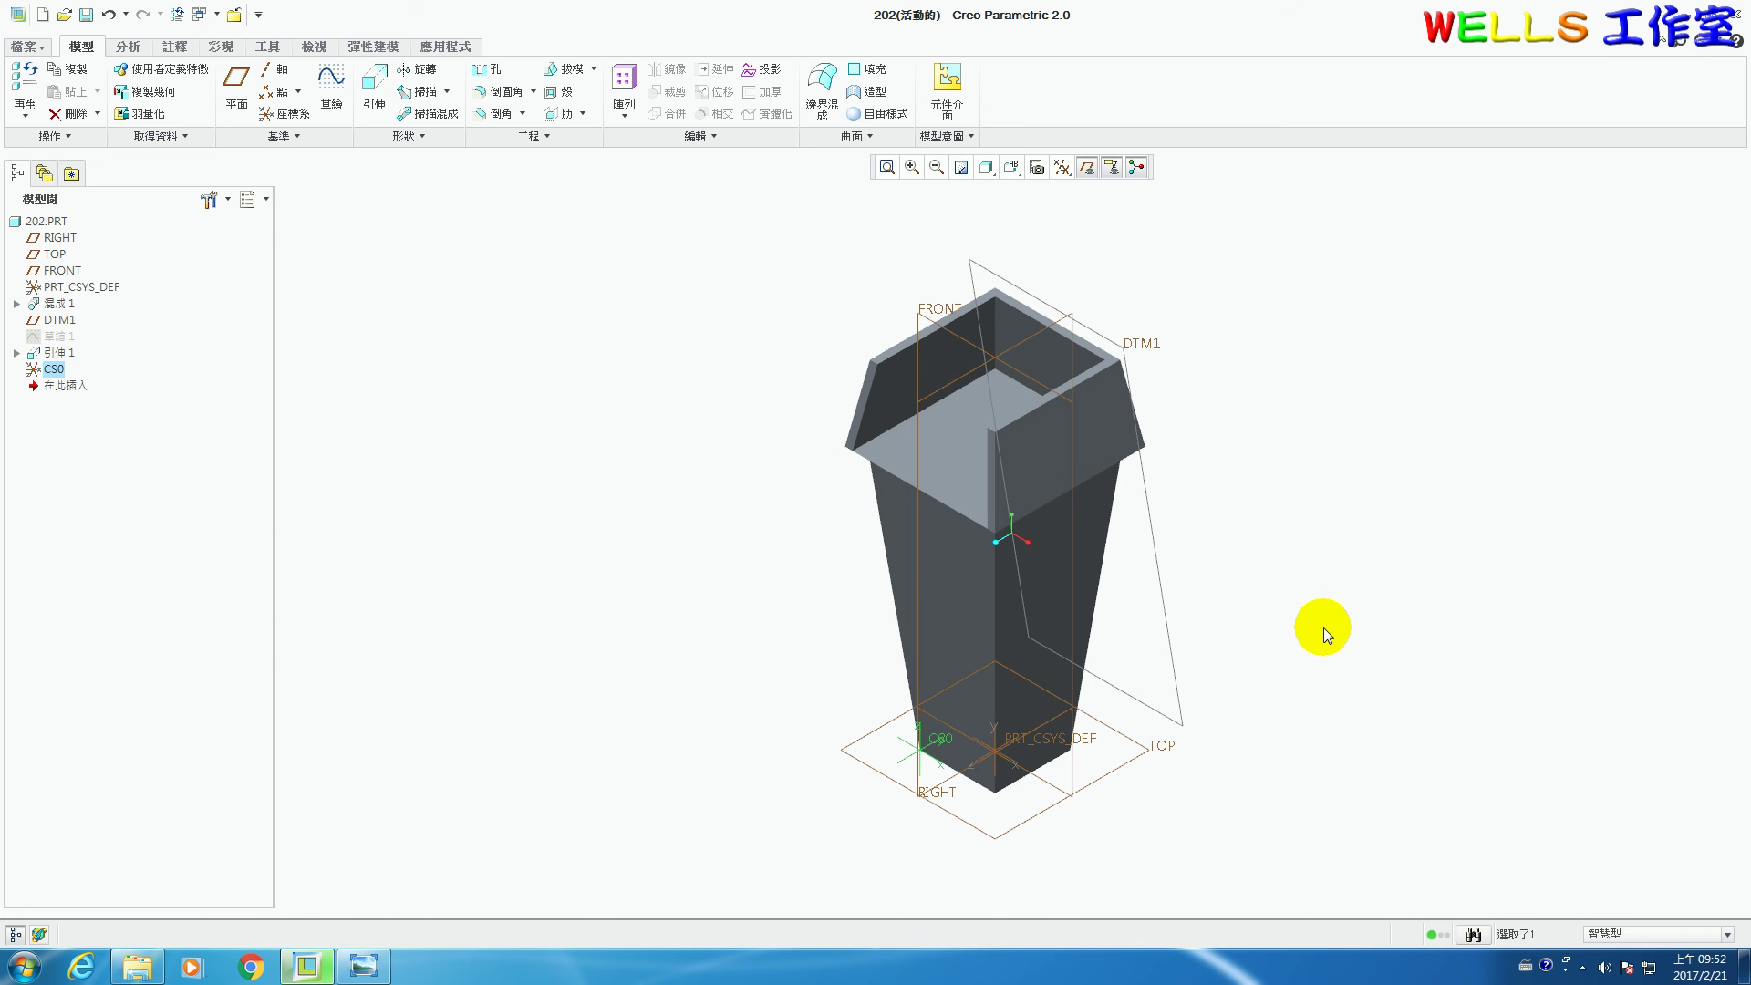
Analyze the solid's mass properties relative to coordinate system CS0, review the full report, and close the analysis.
click(129, 46)
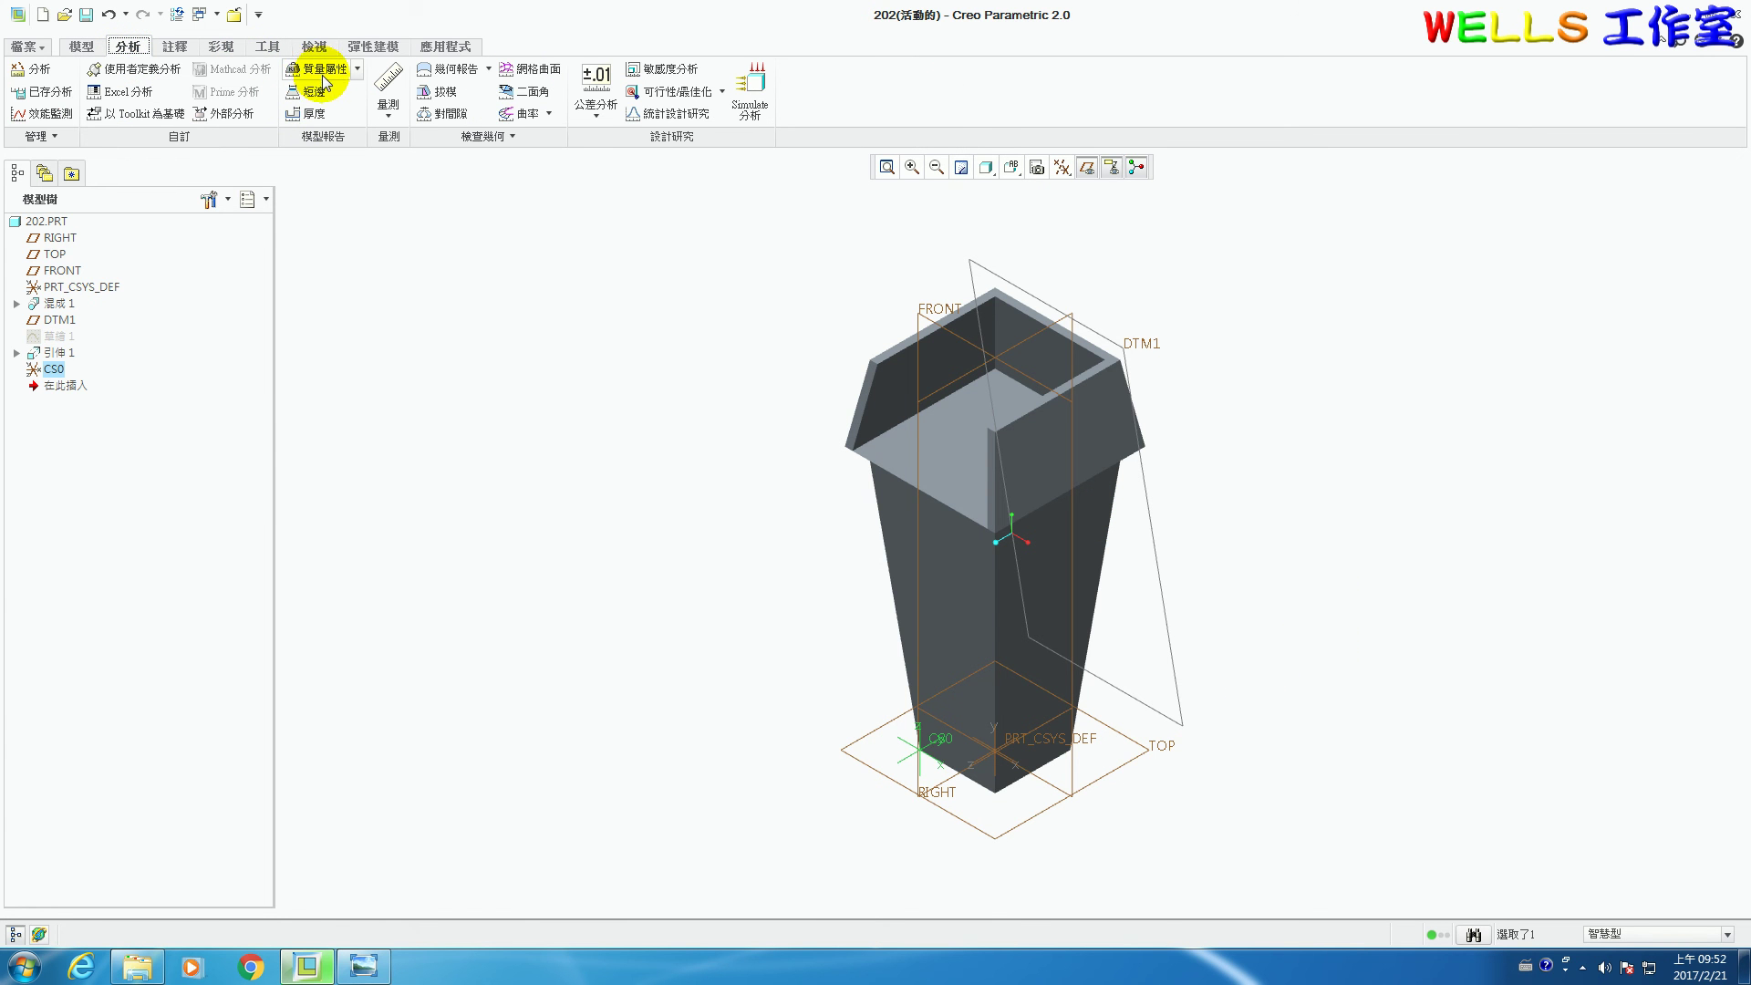
click(323, 80)
click(937, 744)
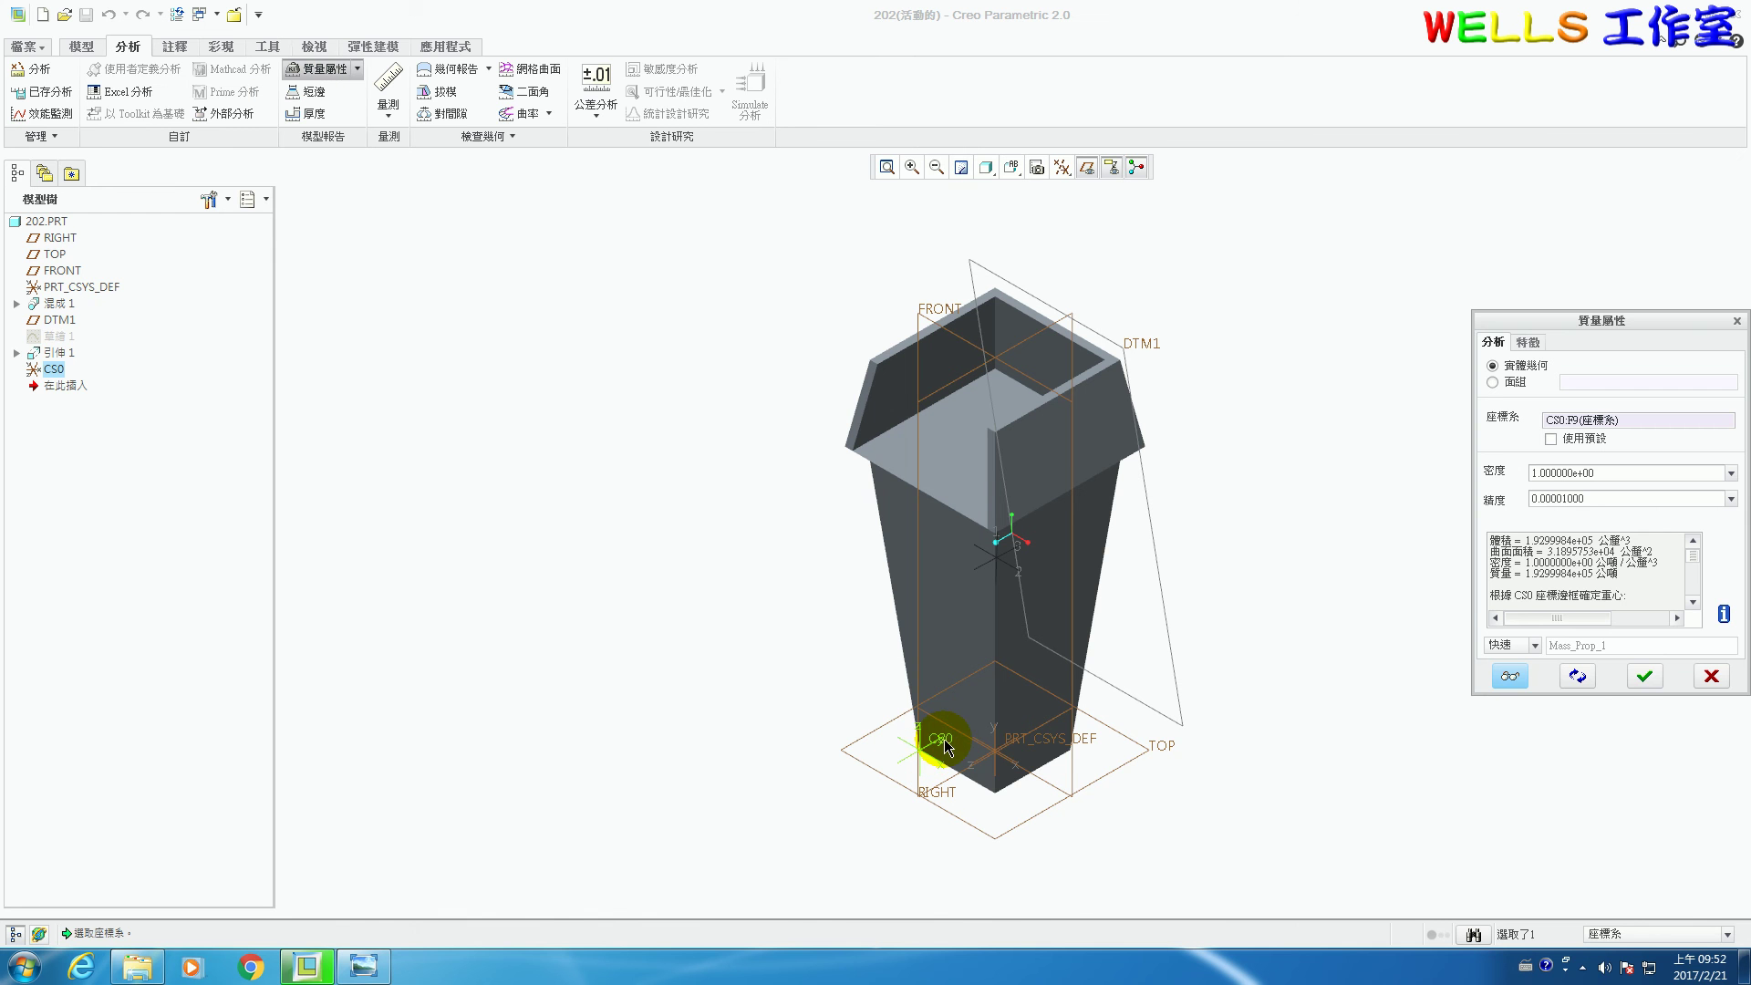
click(1724, 613)
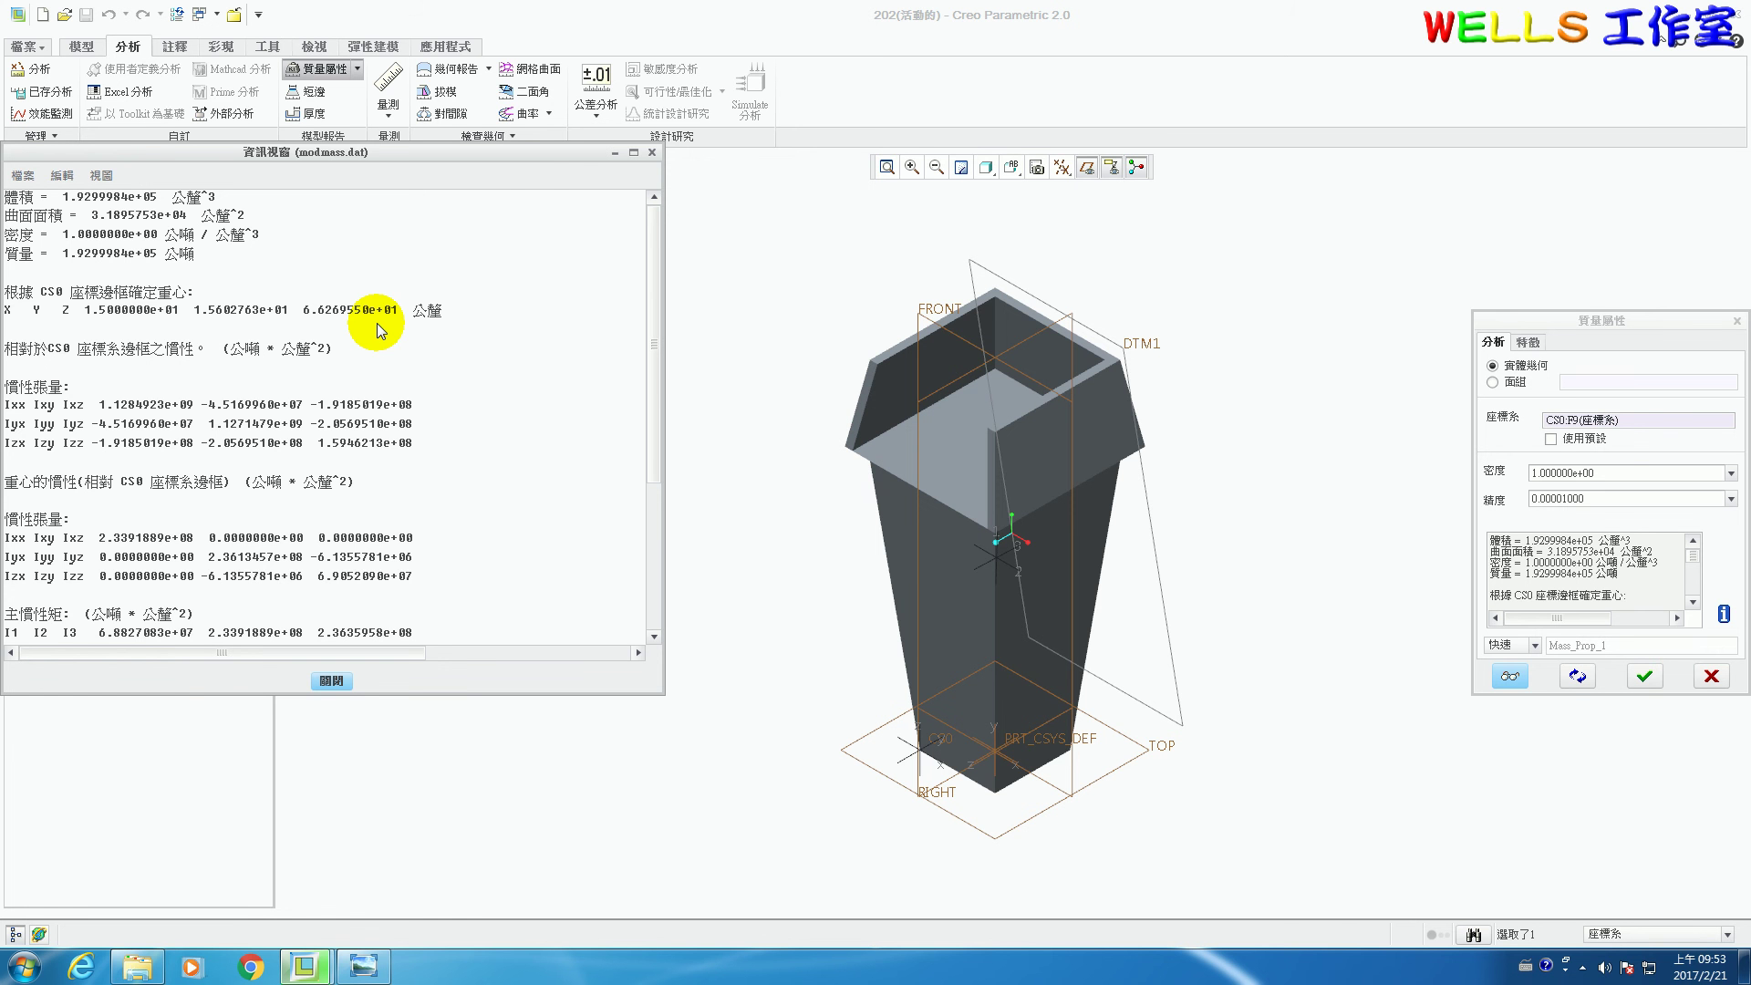
click(651, 152)
click(1736, 321)
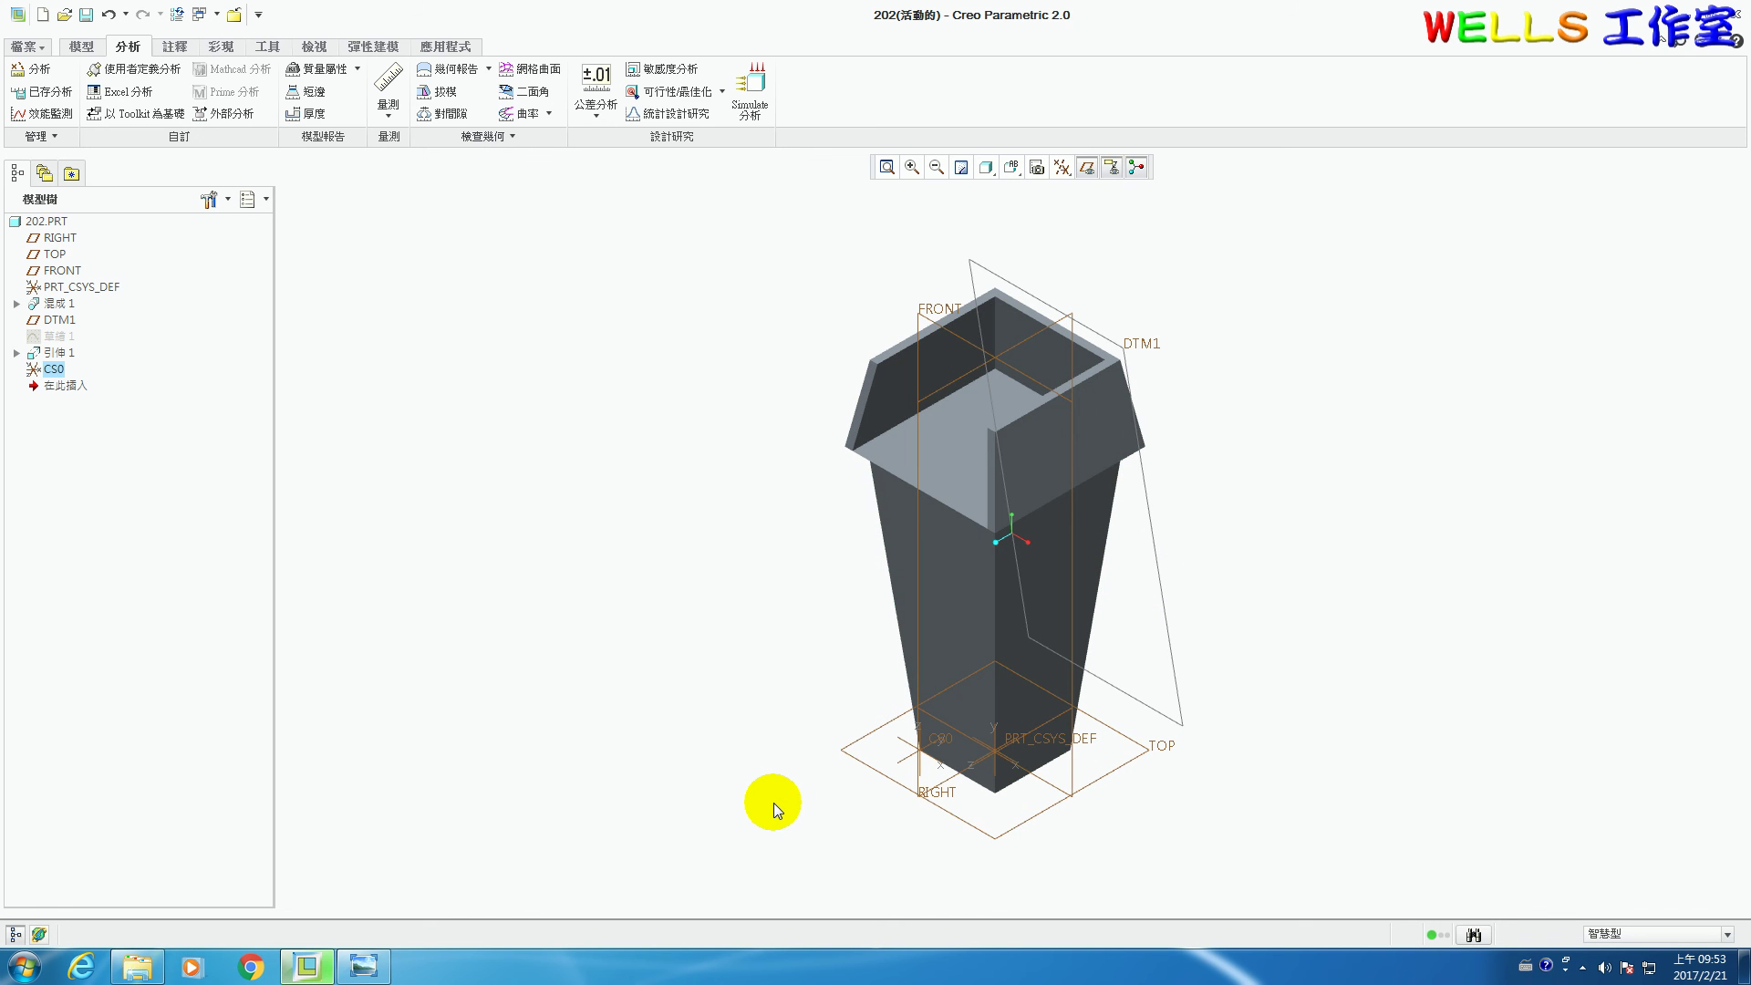
Check the drawing's dimensions, redefine the blend feature, and open the width dimension in its section 1 sketch for editing.
click(363, 966)
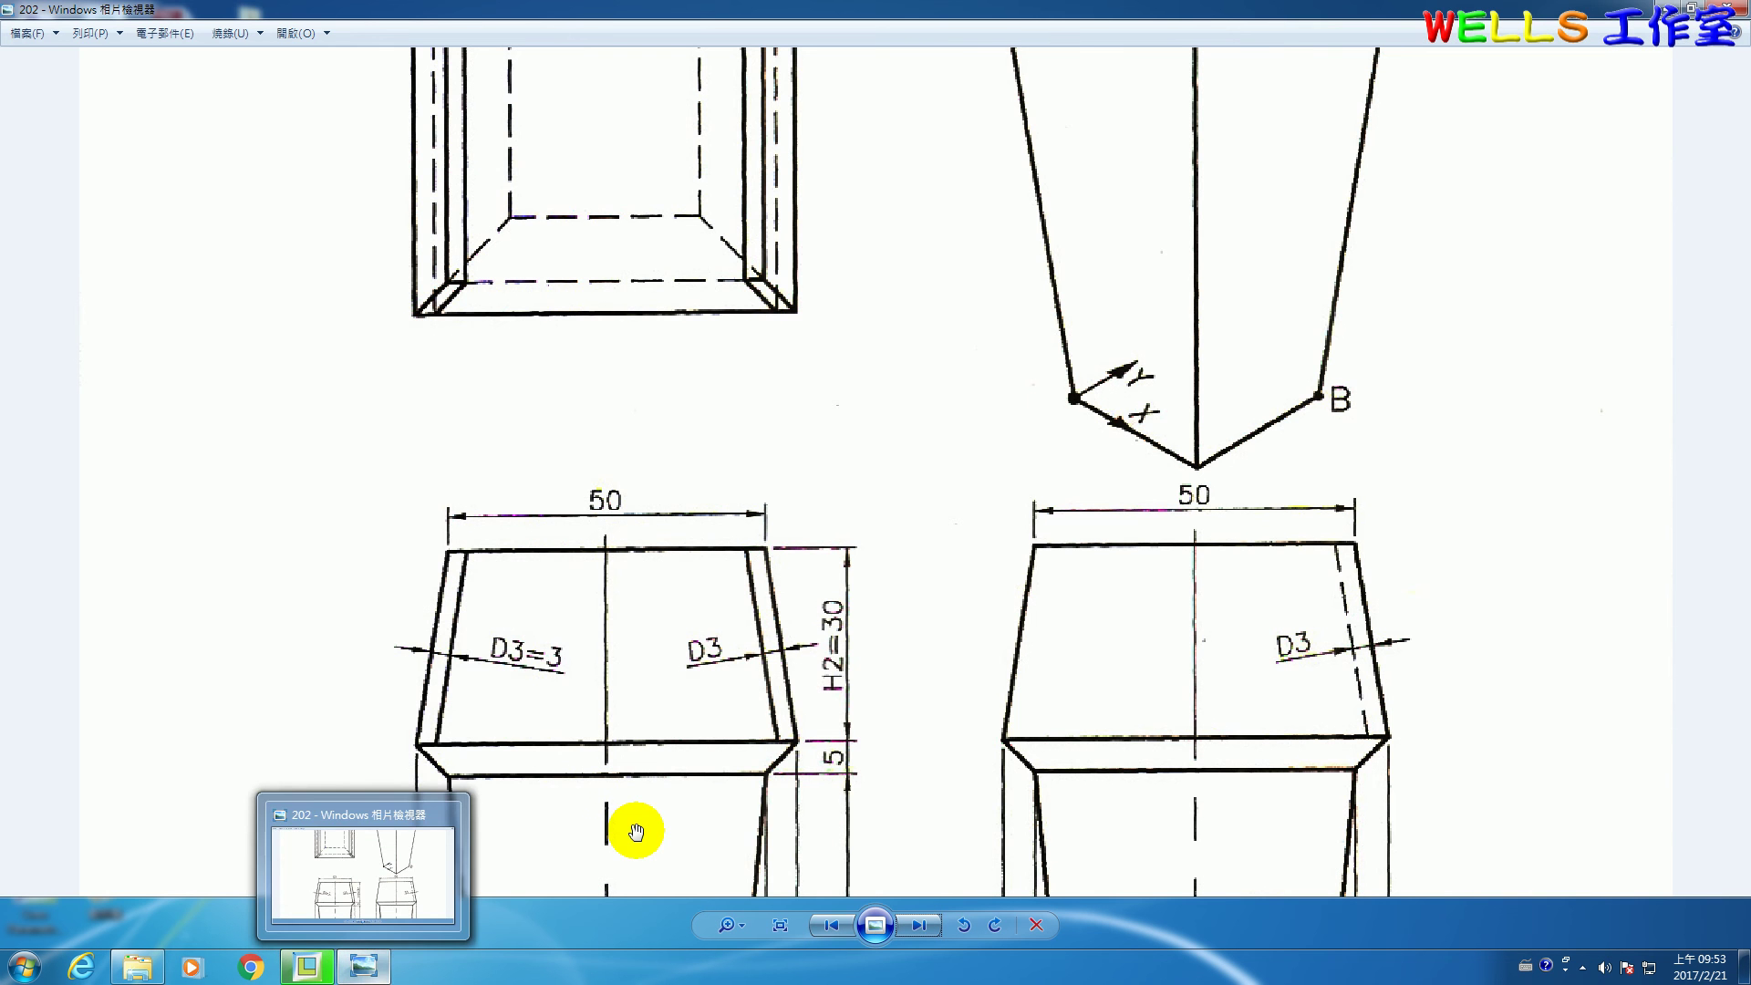
scroll(927, 708, down, 2)
scroll(927, 504, up, 2)
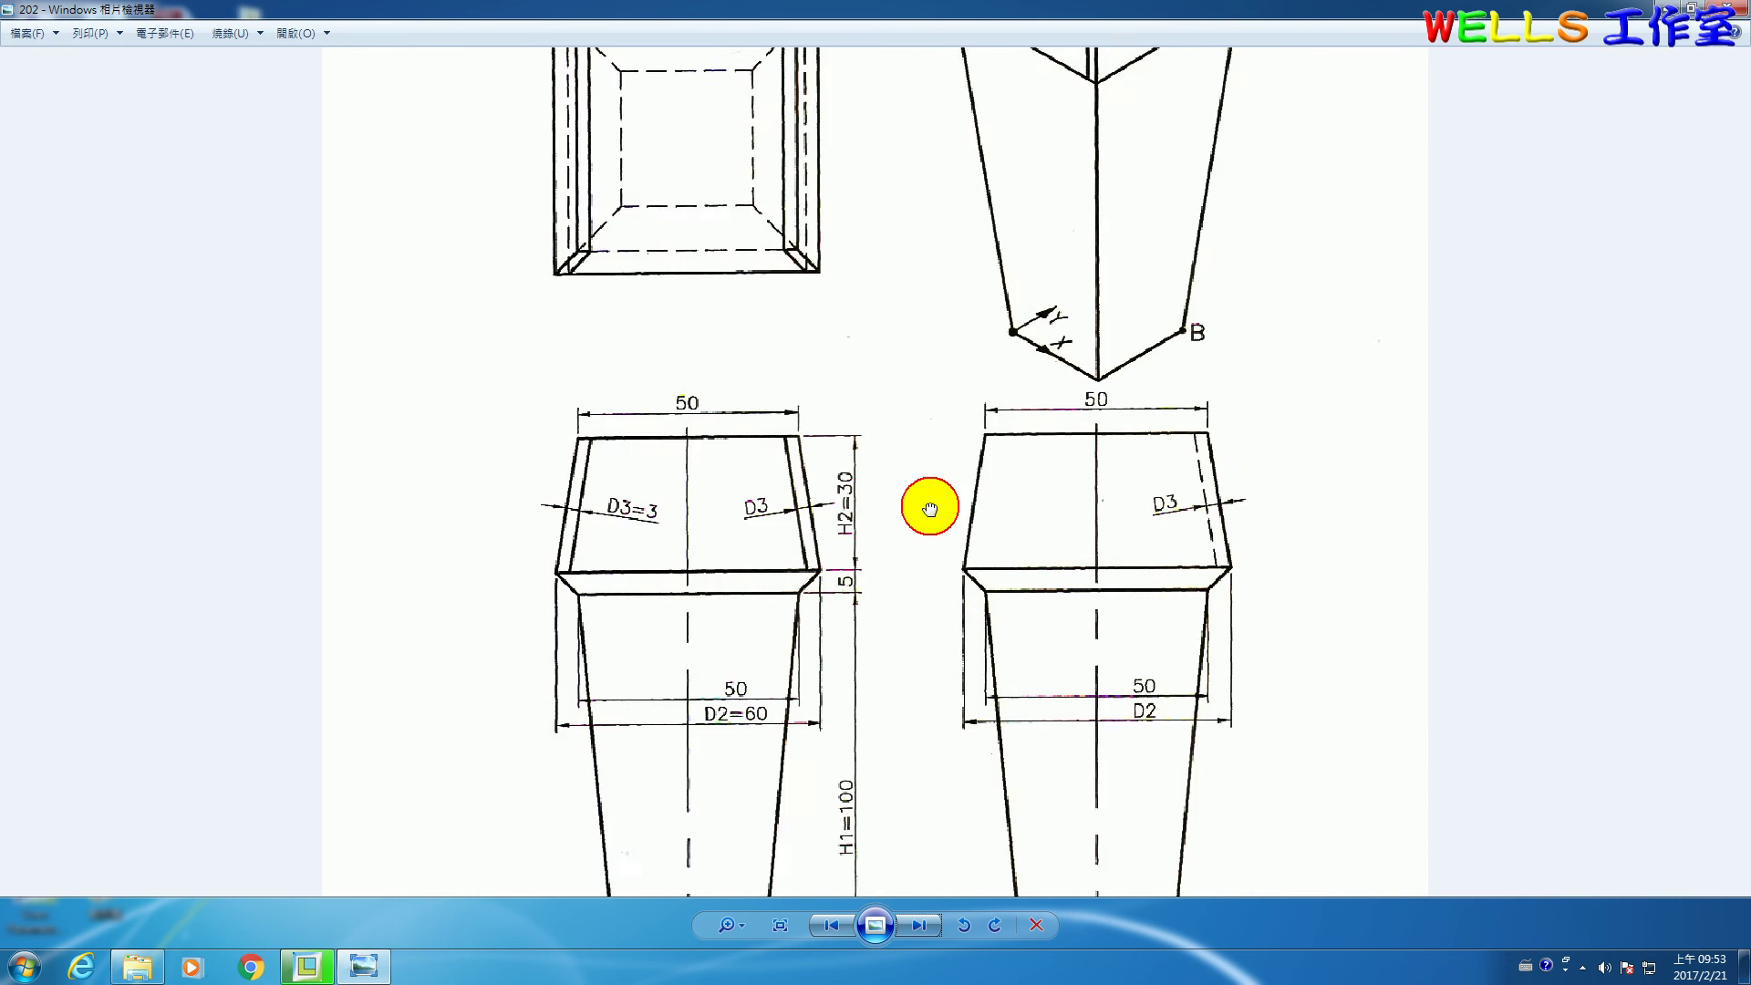
click(309, 967)
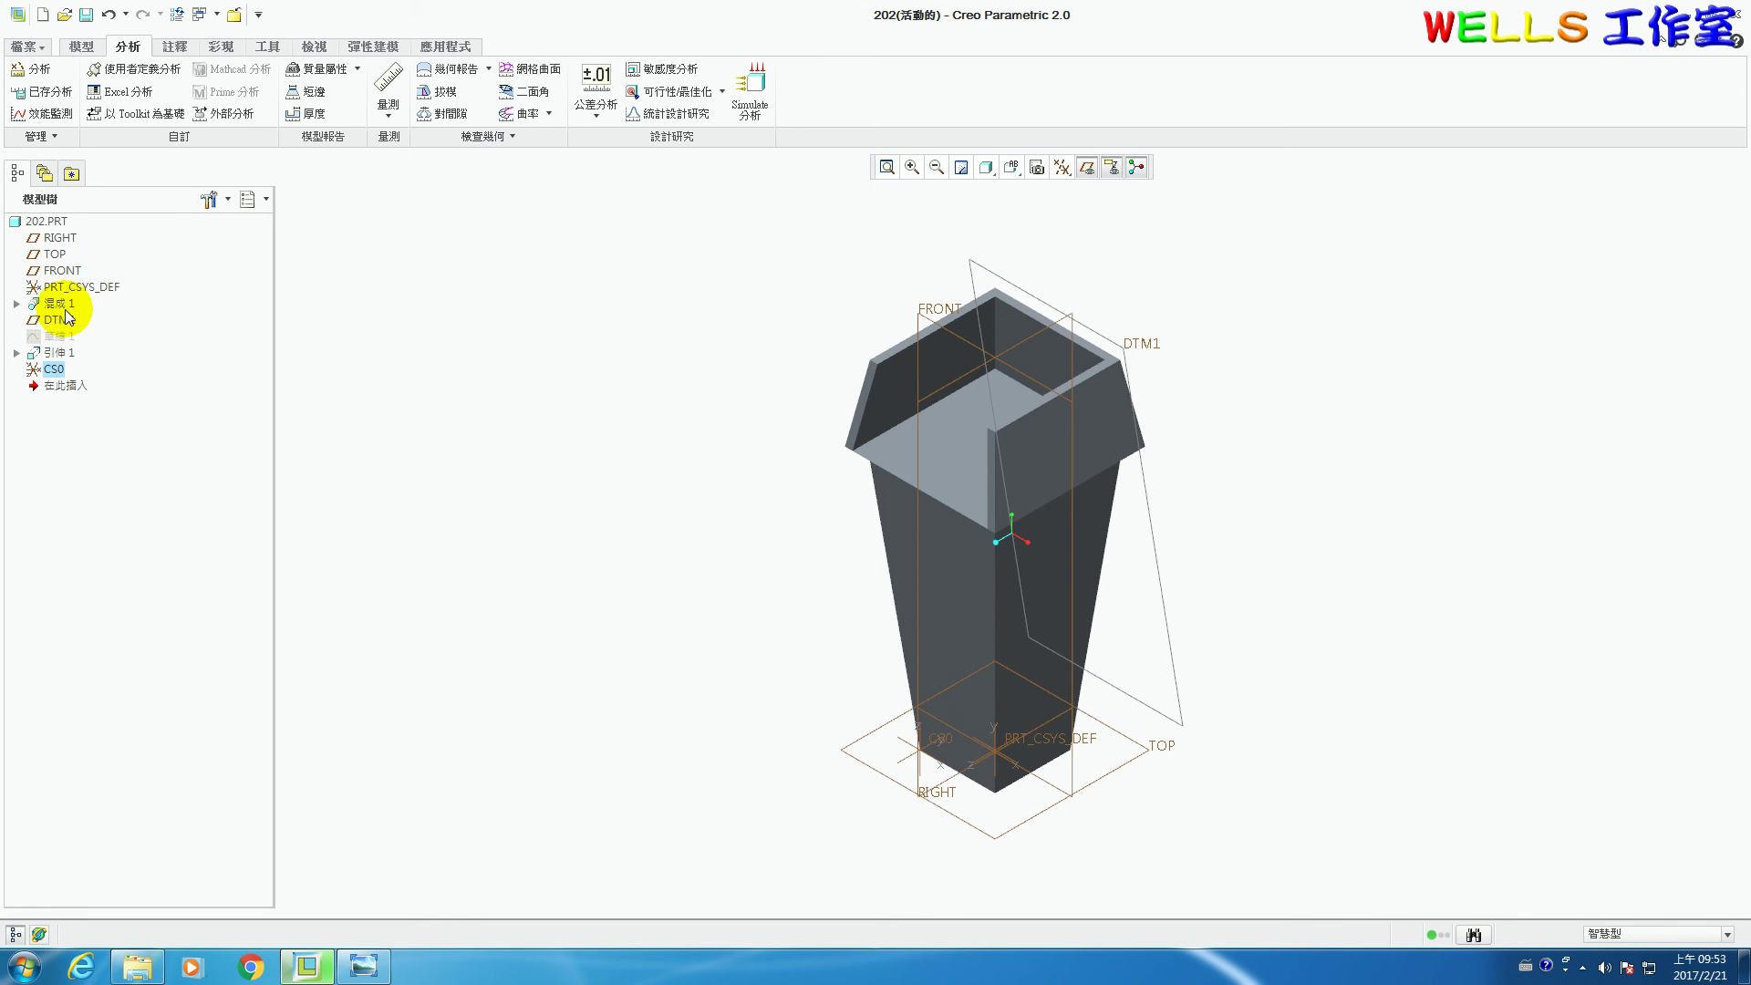
right_click(57, 305)
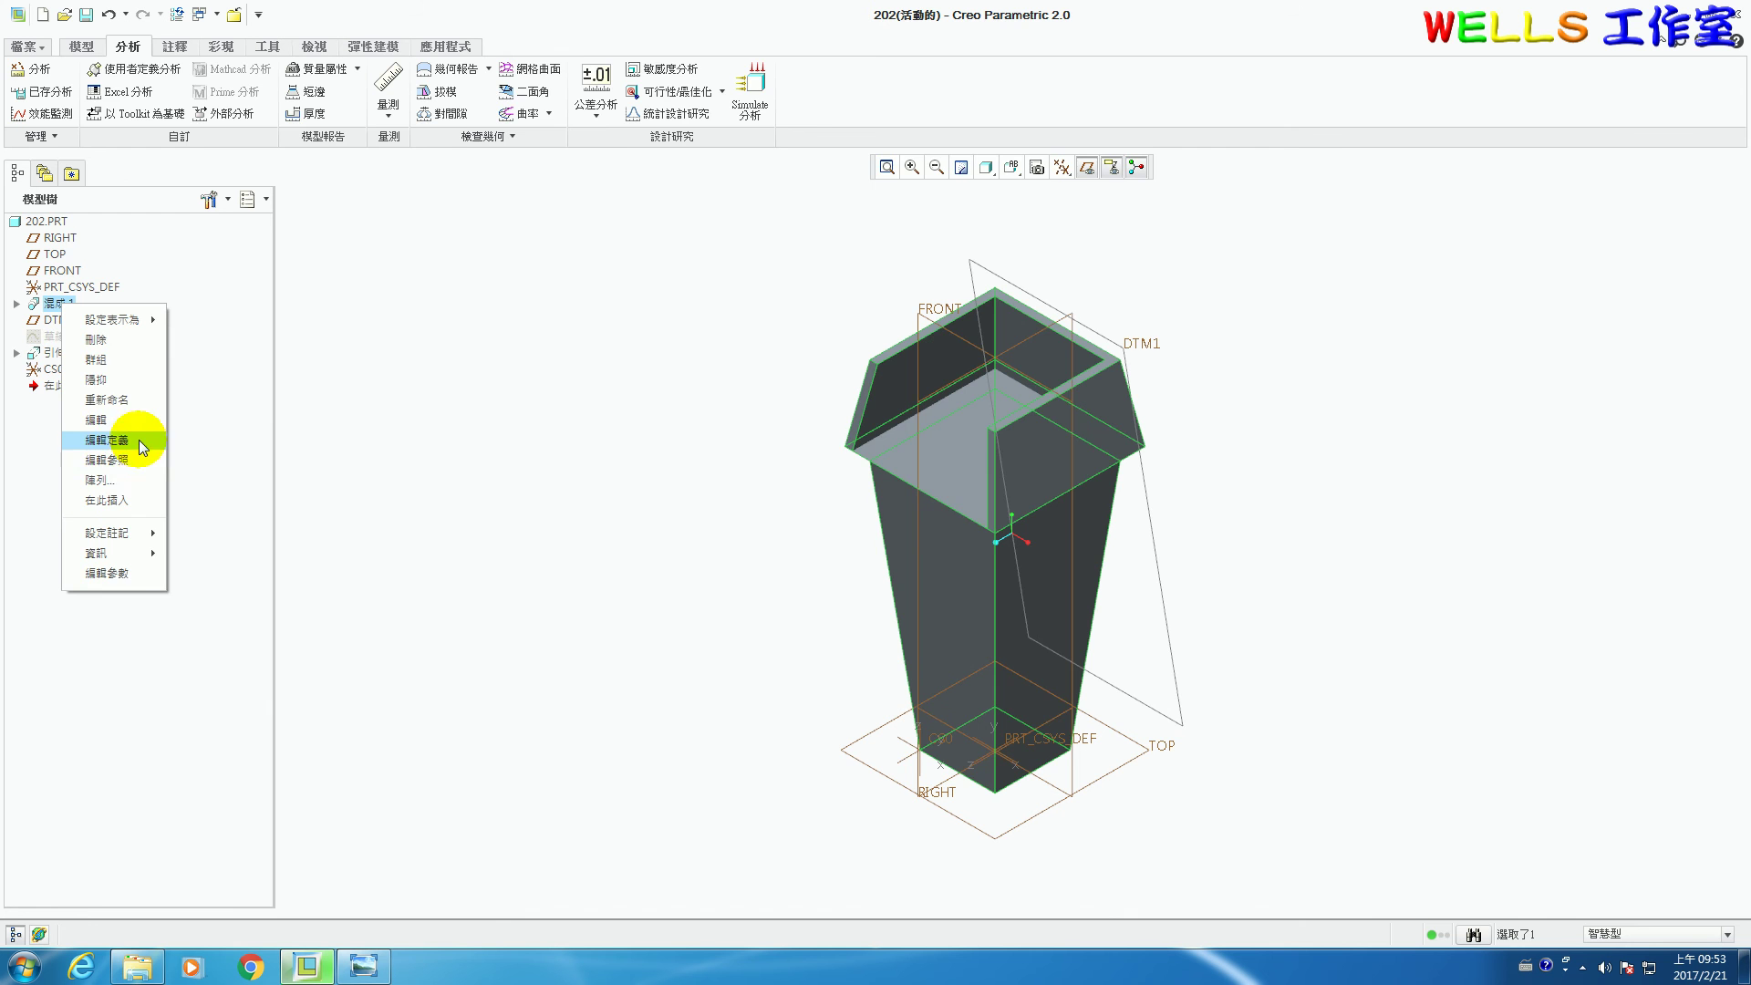
click(142, 441)
click(78, 137)
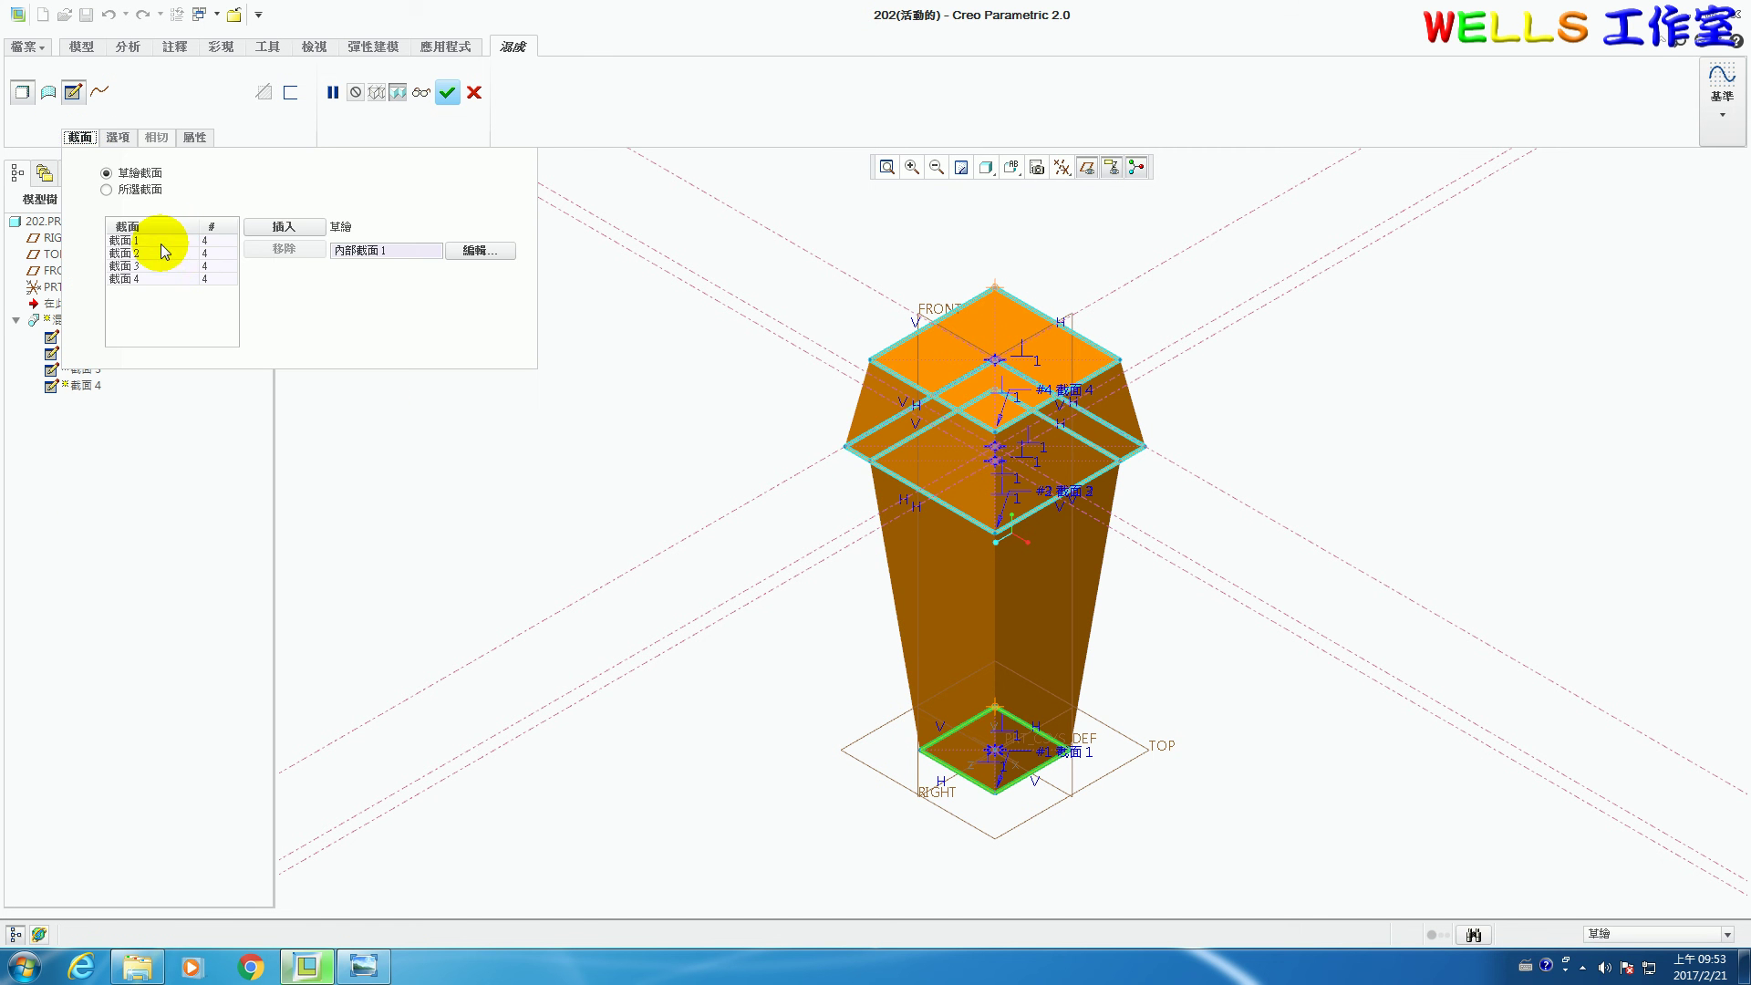
click(157, 241)
click(481, 249)
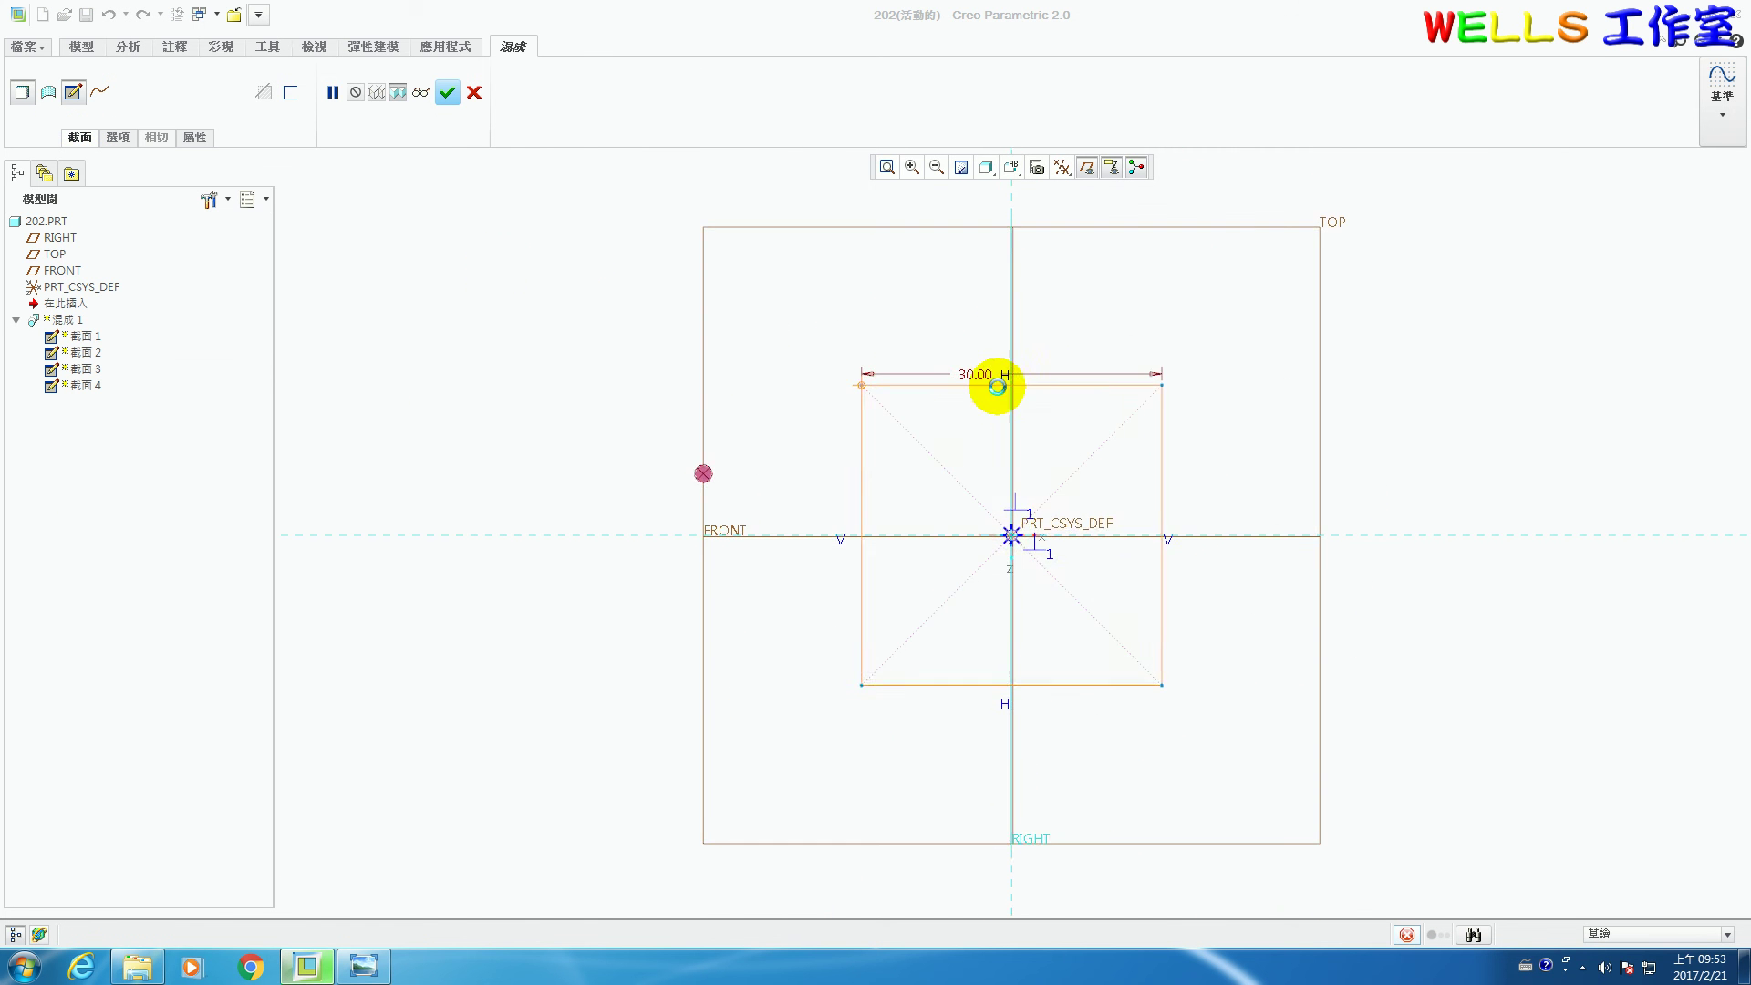
double_click(984, 374)
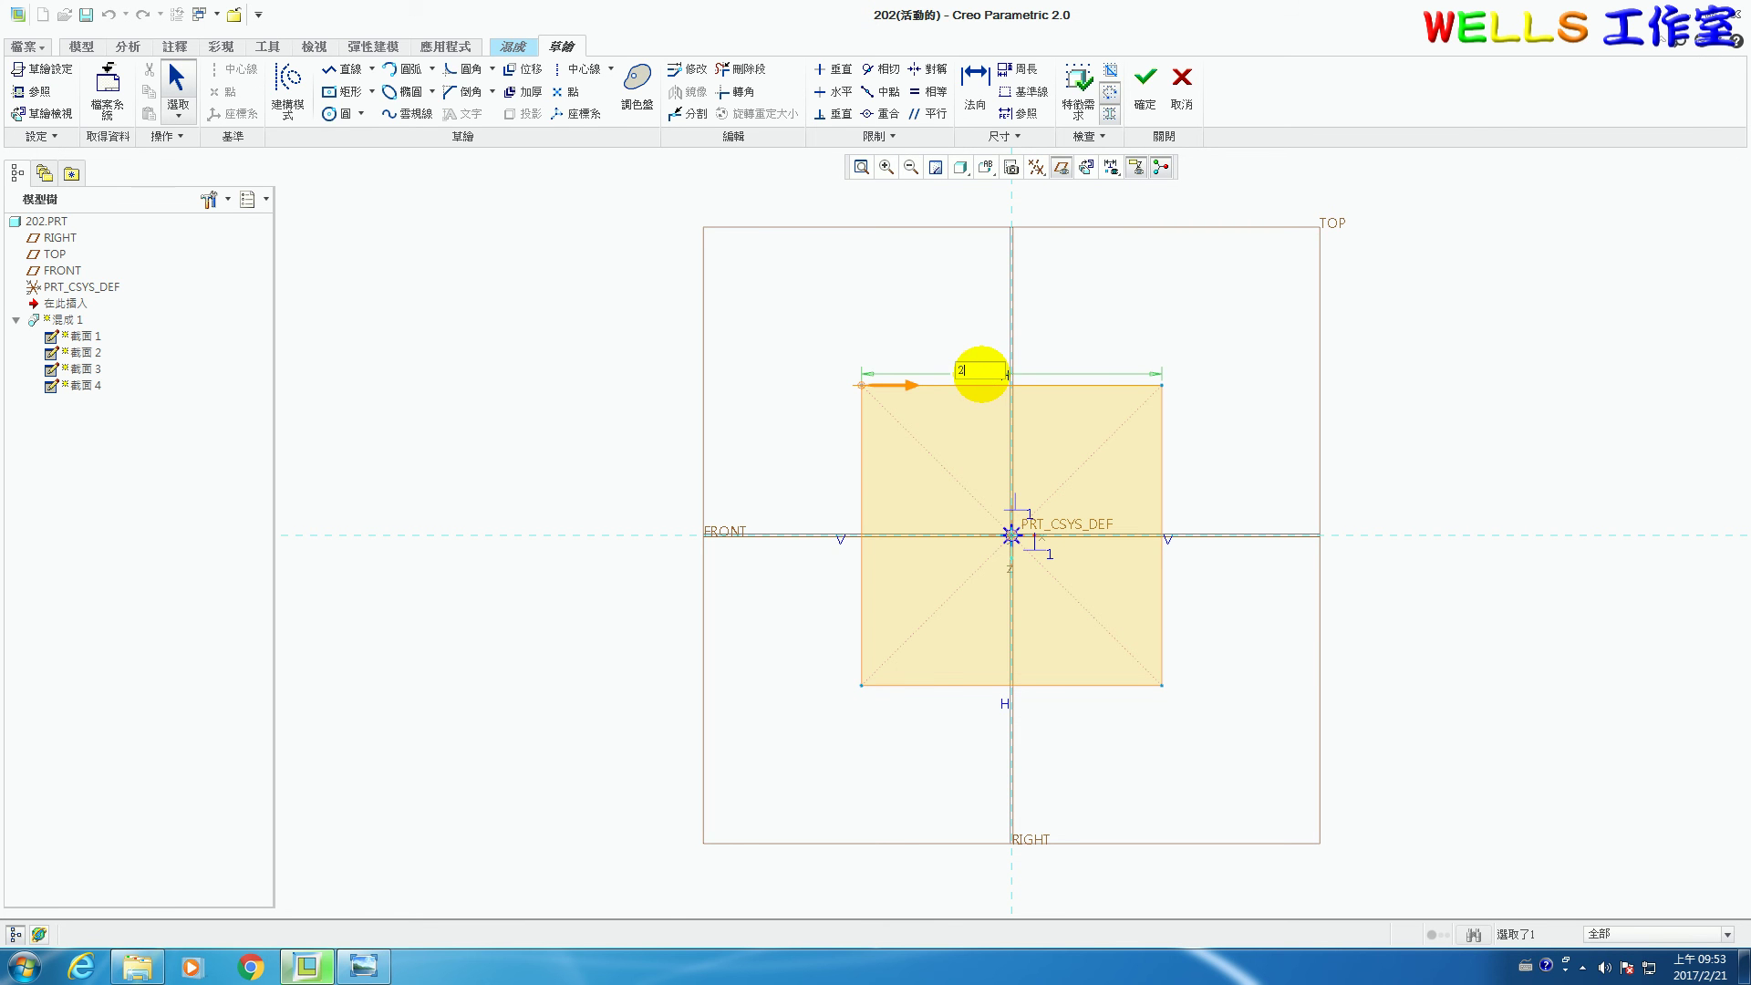